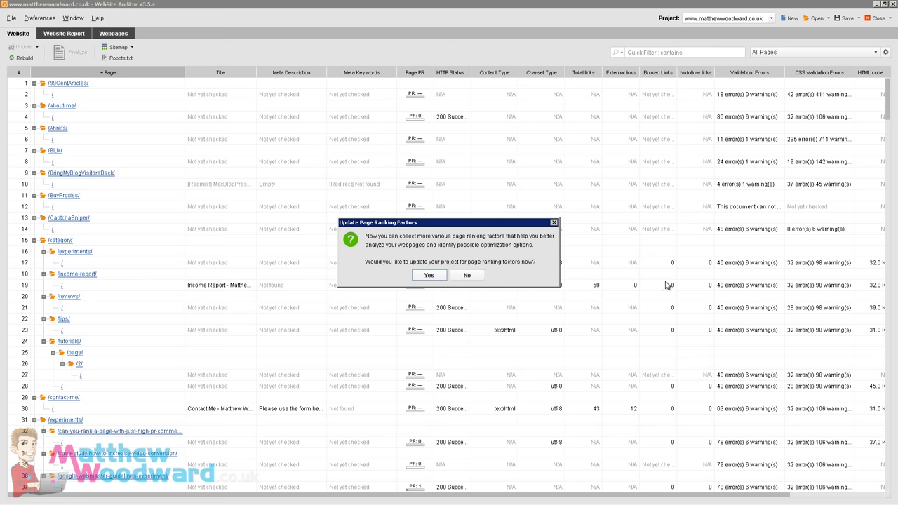
Start updating the project's page ranking factors and add the Social media group and Page size to the preferred page ranking factors.
click(430, 275)
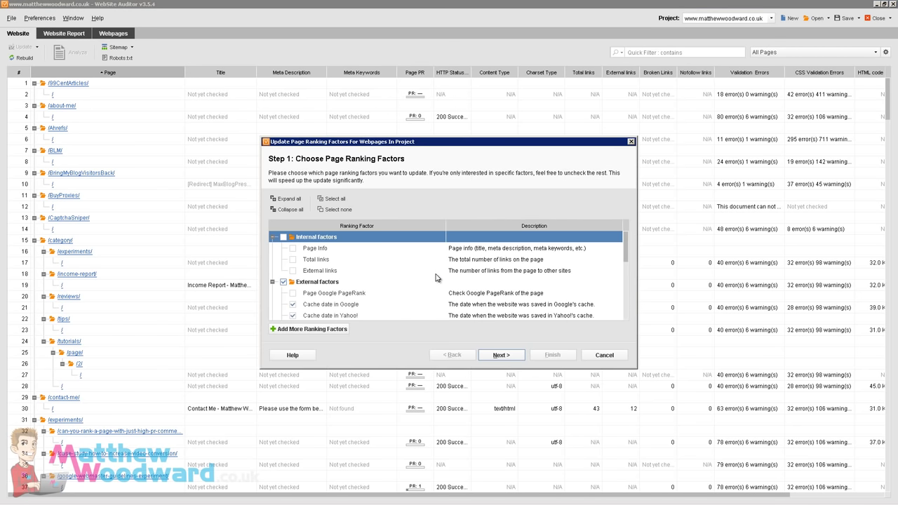
drag(516, 143, 517, 127)
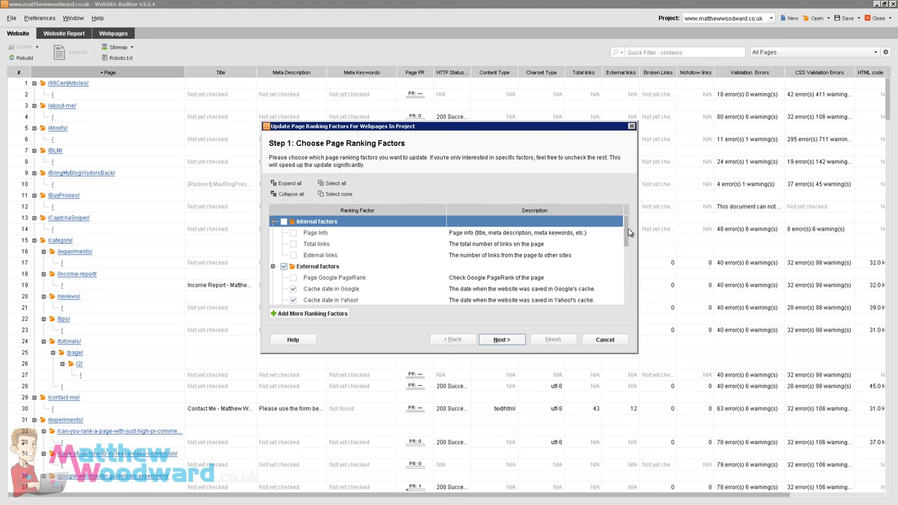
mouse_move(628, 231)
mouse_down()
mouse_move(630, 301)
mouse_move(631, 226)
mouse_up()
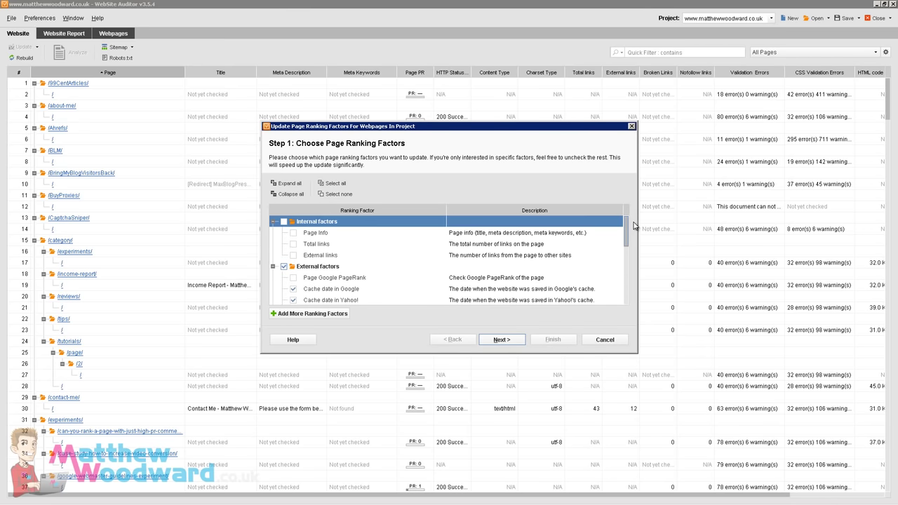
click(322, 313)
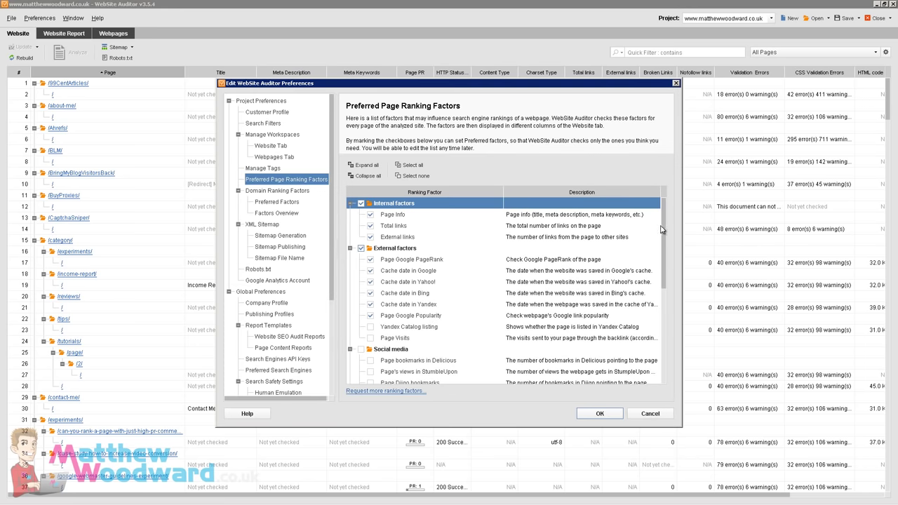
drag(663, 232, 667, 280)
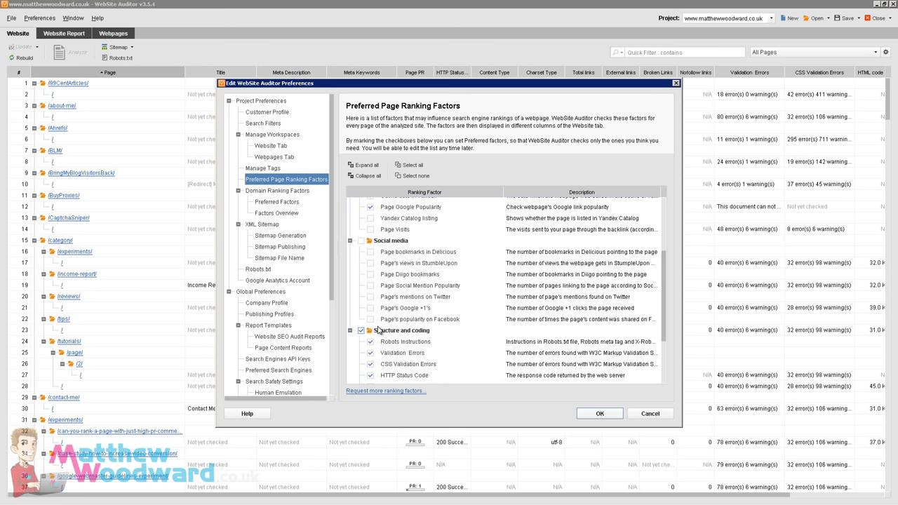
click(362, 241)
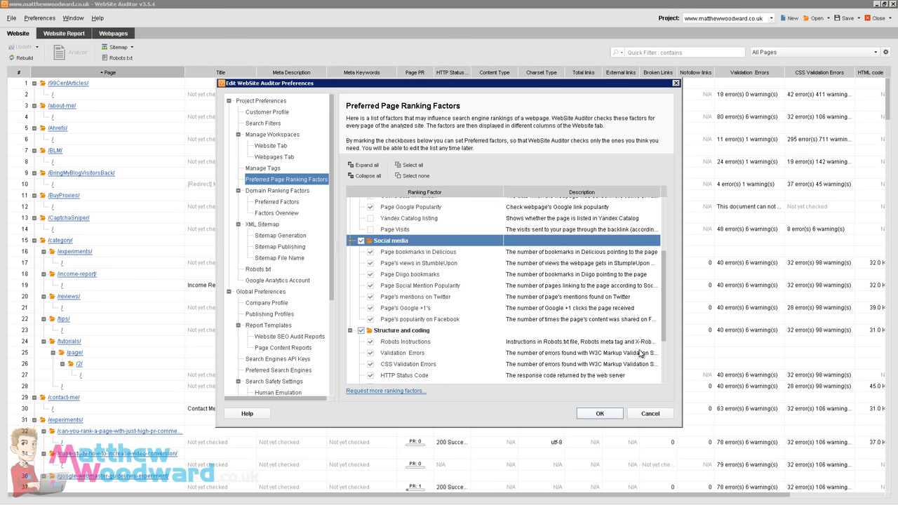
drag(664, 333, 666, 387)
click(370, 356)
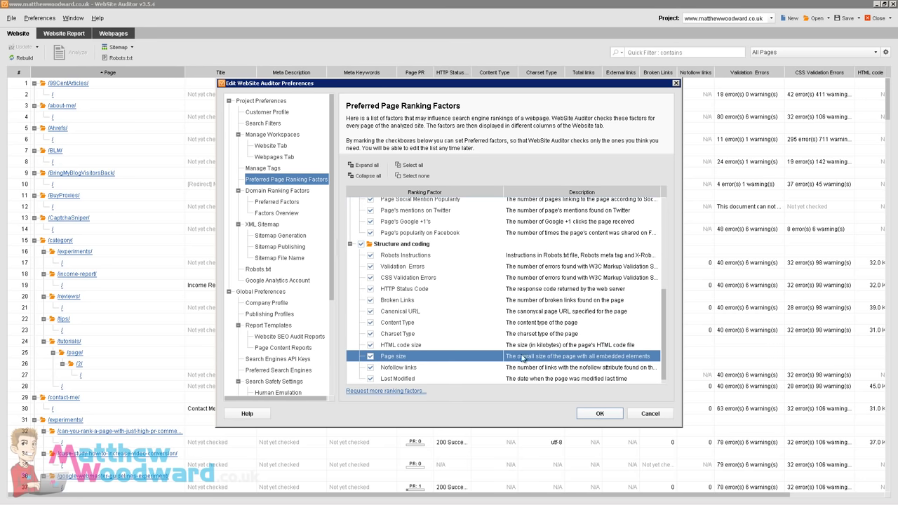
drag(661, 330, 670, 226)
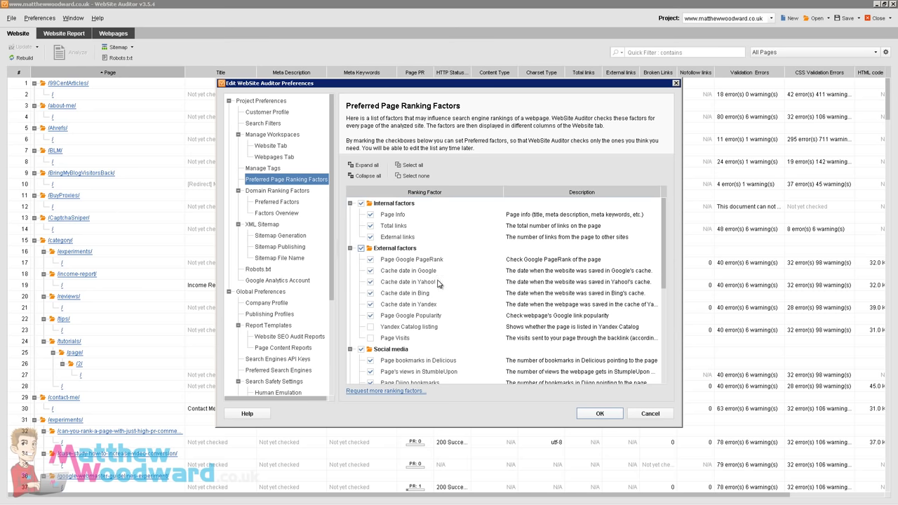
Try to remove Cache date in Google from the preferred factors, decline changing its workspace, and save the preferences.
click(370, 272)
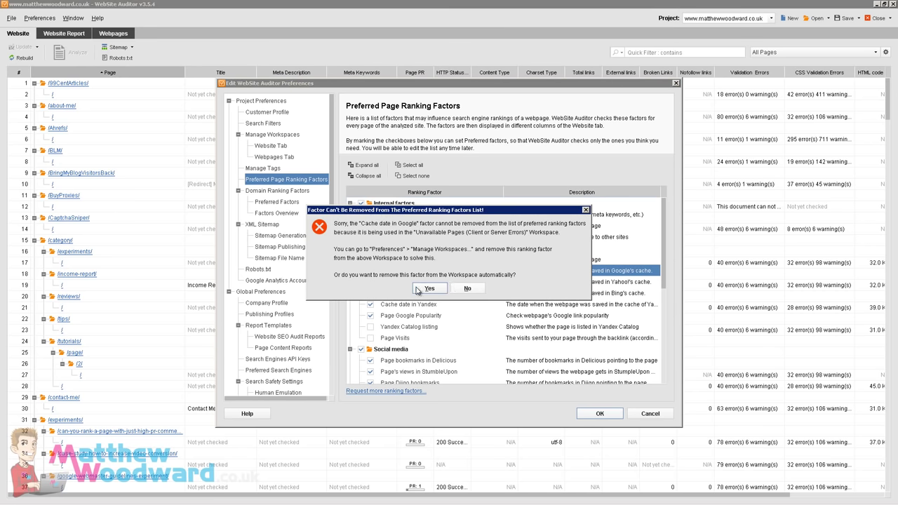
click(465, 289)
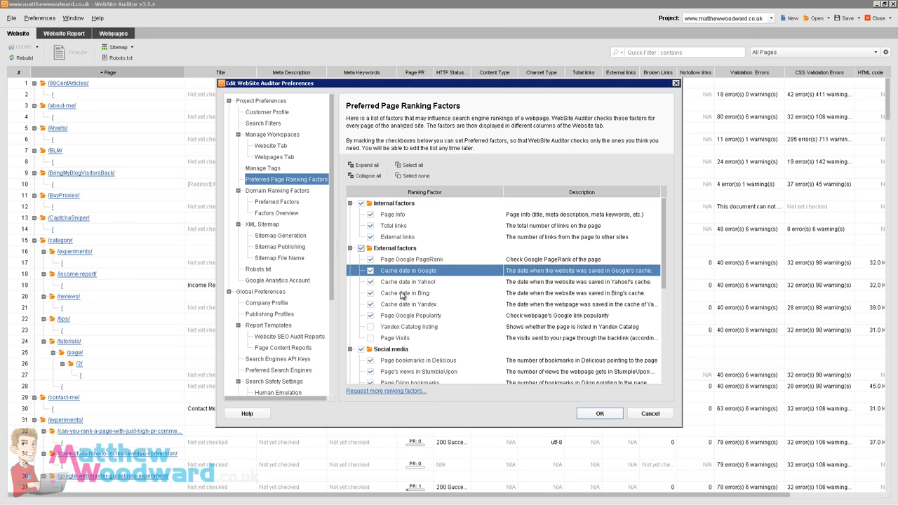
click(598, 414)
Exclude the External factors group from the update, run it for the remaining selected ranking factors, and finish the wizard.
scroll(627, 233, down, 1)
scroll(625, 226, up, 1)
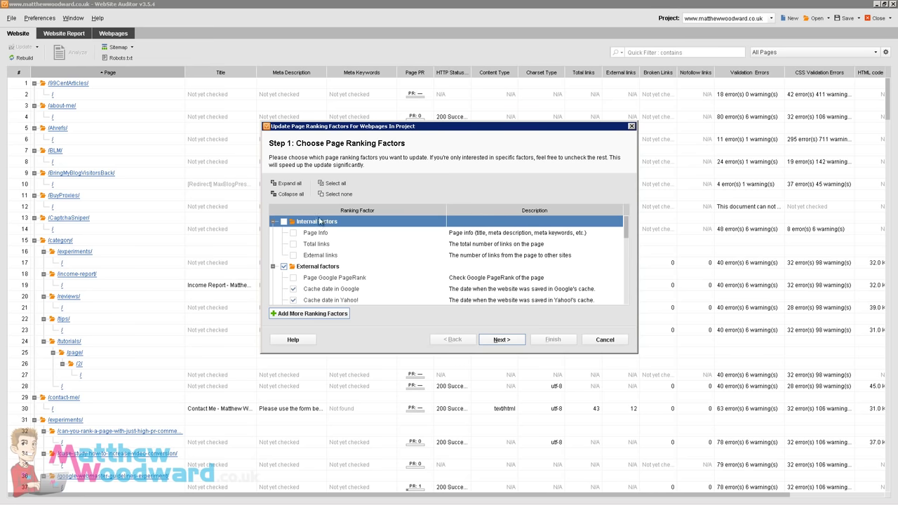
drag(625, 232, 624, 245)
click(286, 221)
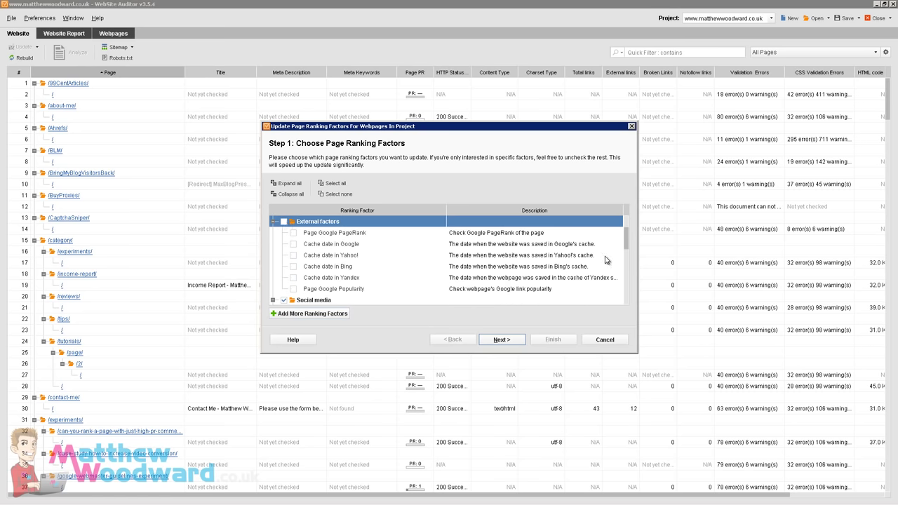
drag(627, 241, 611, 300)
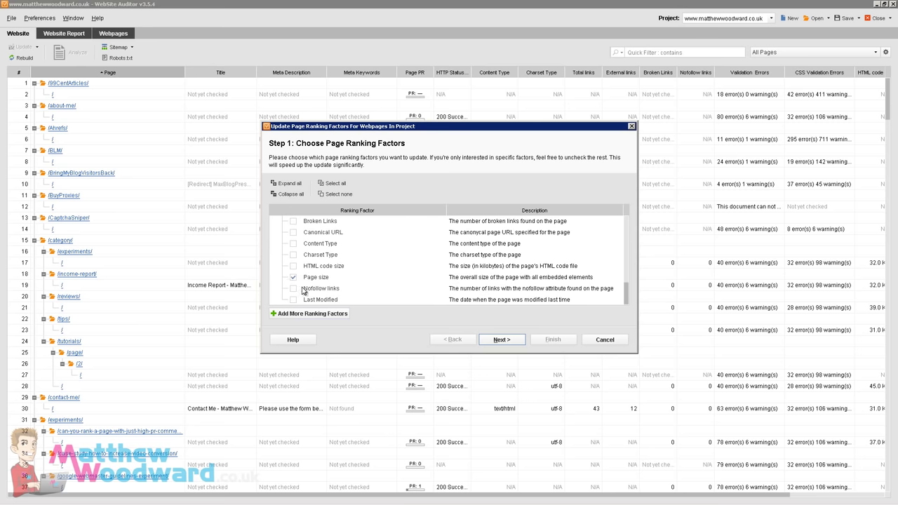
click(501, 340)
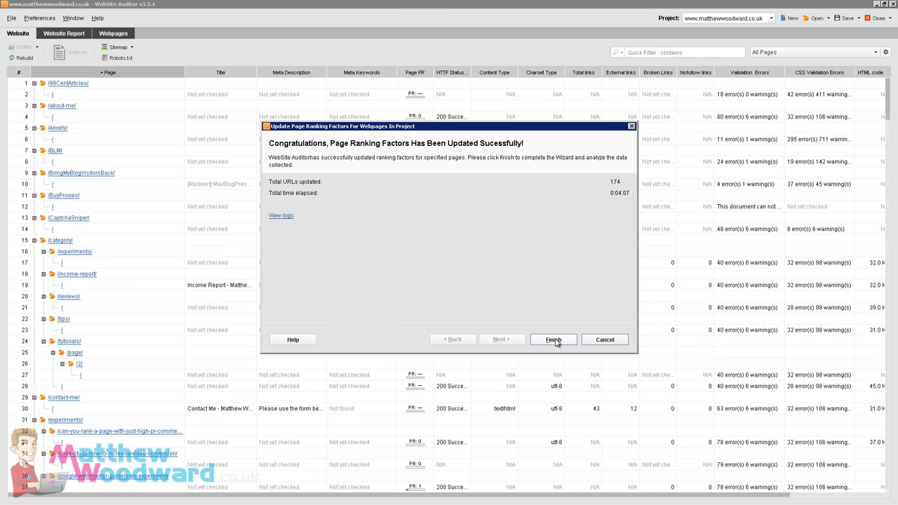
click(554, 340)
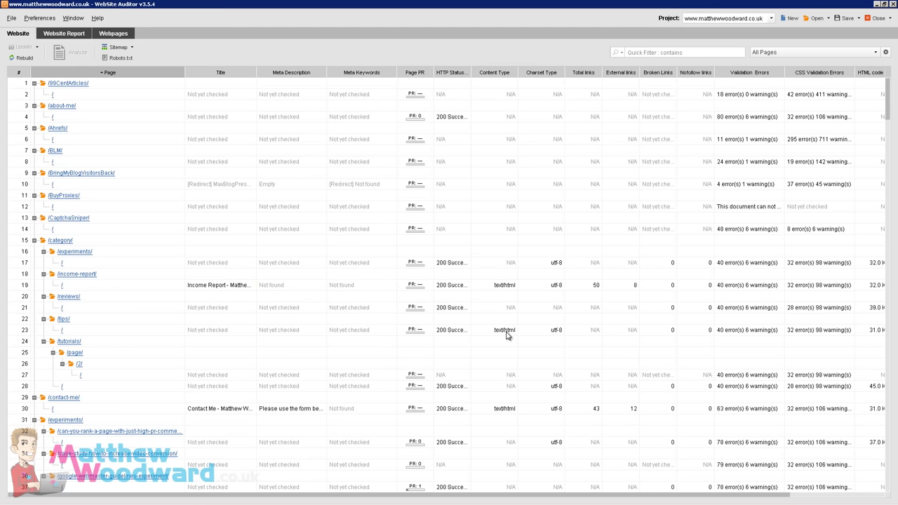
Look through the ranking factors collected for the website's pages, including their validation errors, and sort the page list by title.
click(465, 265)
scroll(476, 303, down, 8)
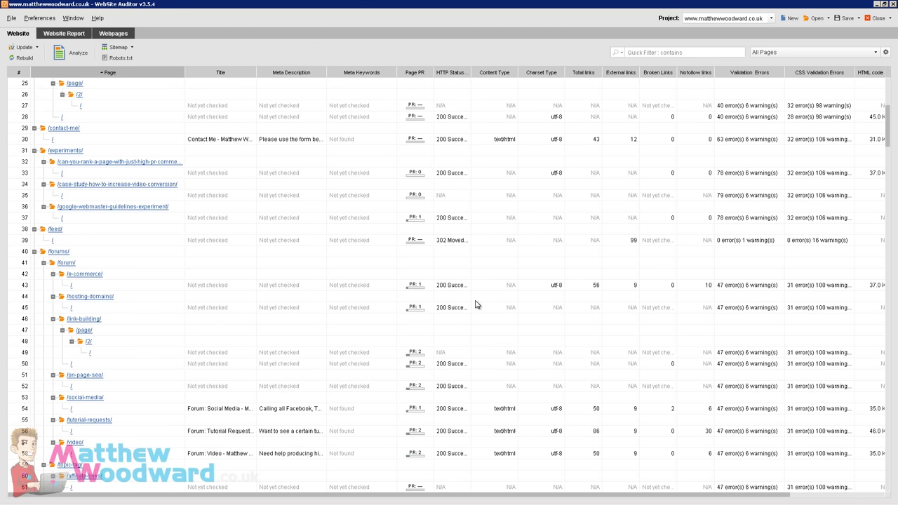
scroll(476, 304, down, 4)
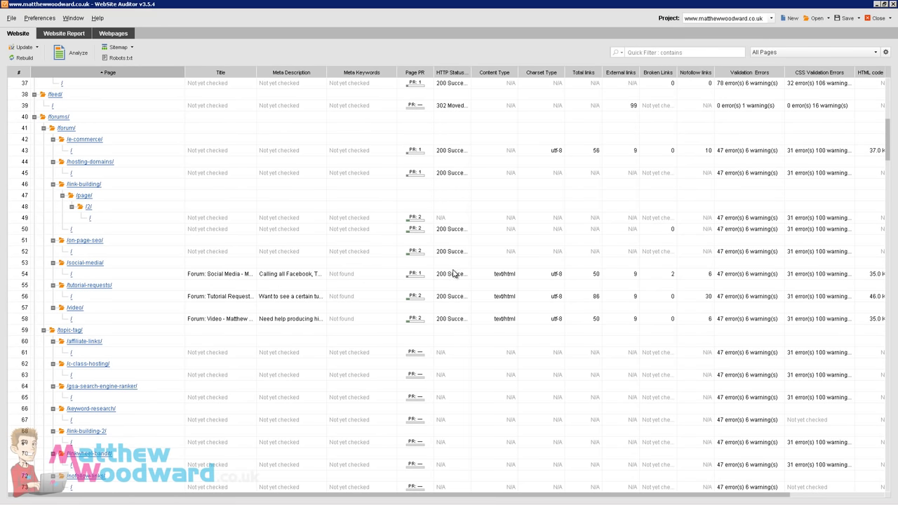
scroll(454, 275, down, 4)
scroll(453, 276, down, 3)
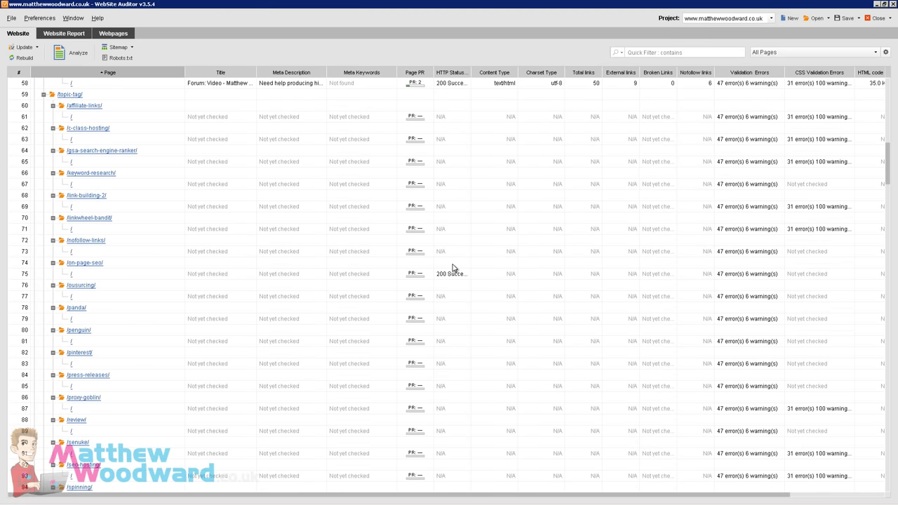
scroll(453, 277, down, 16)
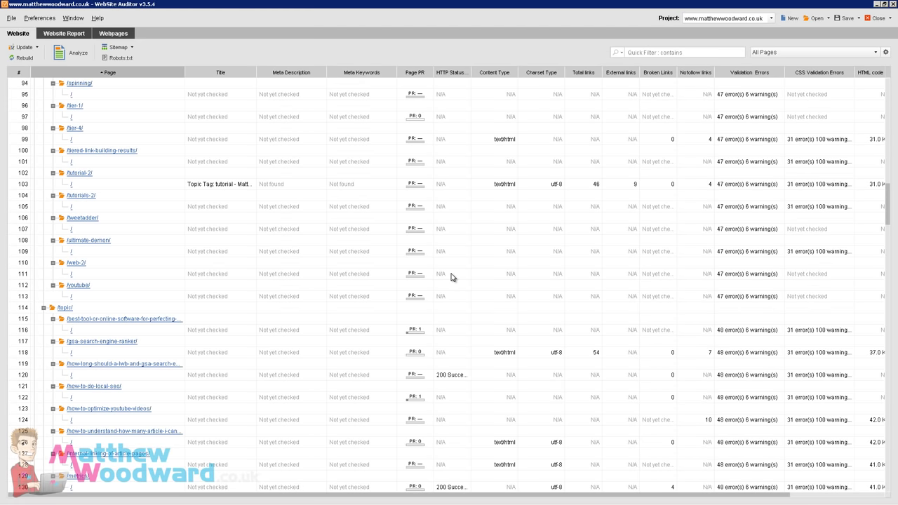
scroll(452, 276, down, 15)
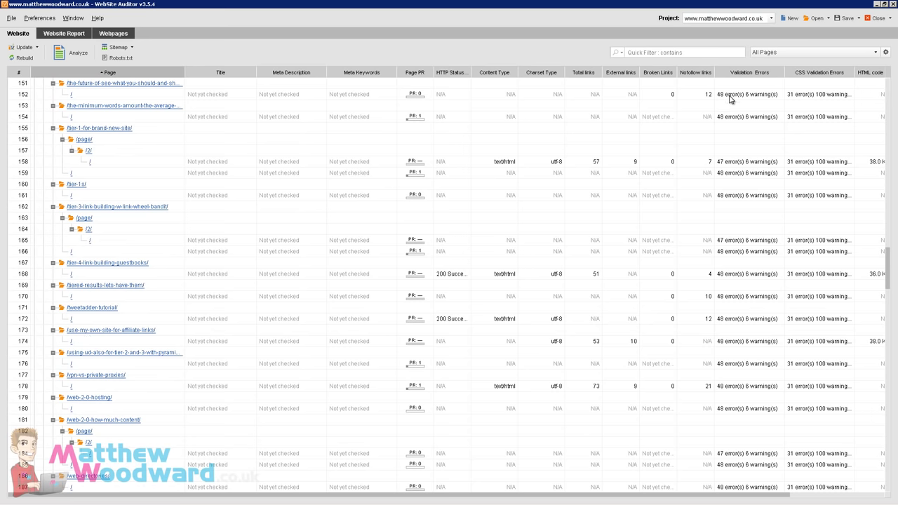
scroll(333, 364, down, 4)
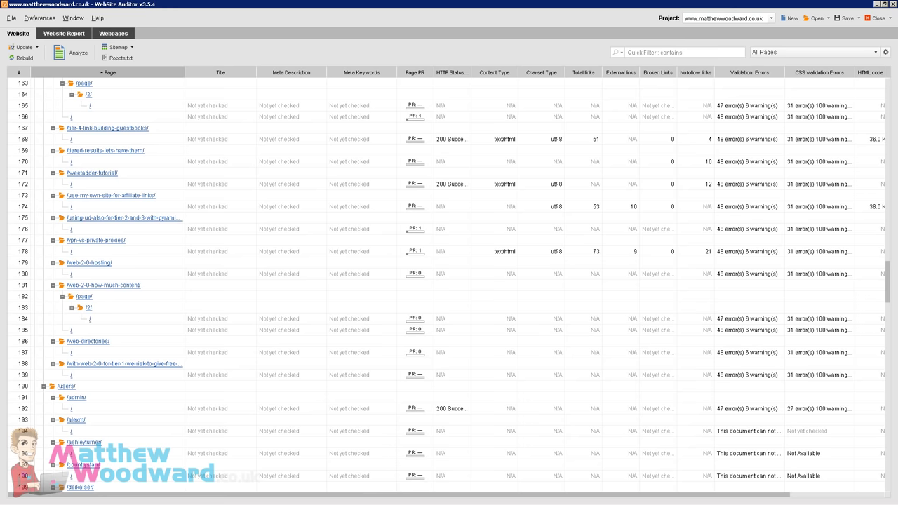
click(220, 72)
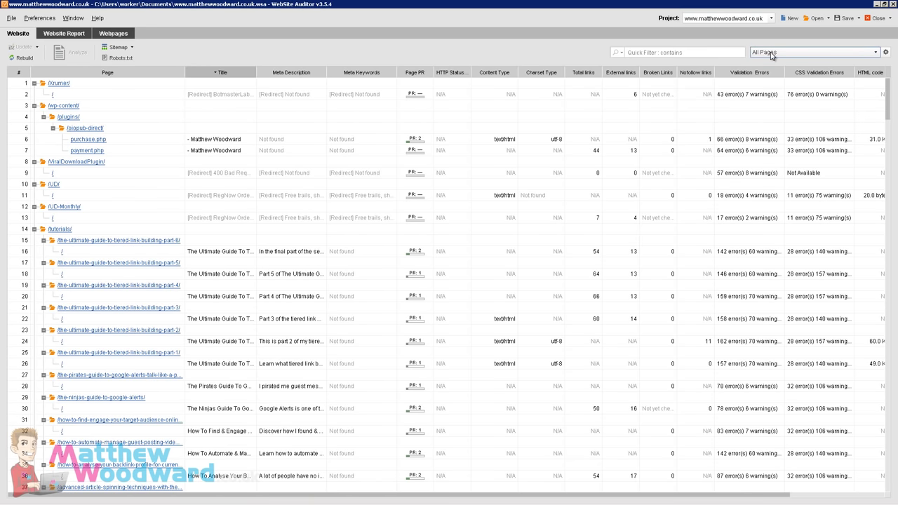
Show the PageRank Statistics workspace with all PageRank groups collapsed and only the PR 2 group expanded.
click(796, 55)
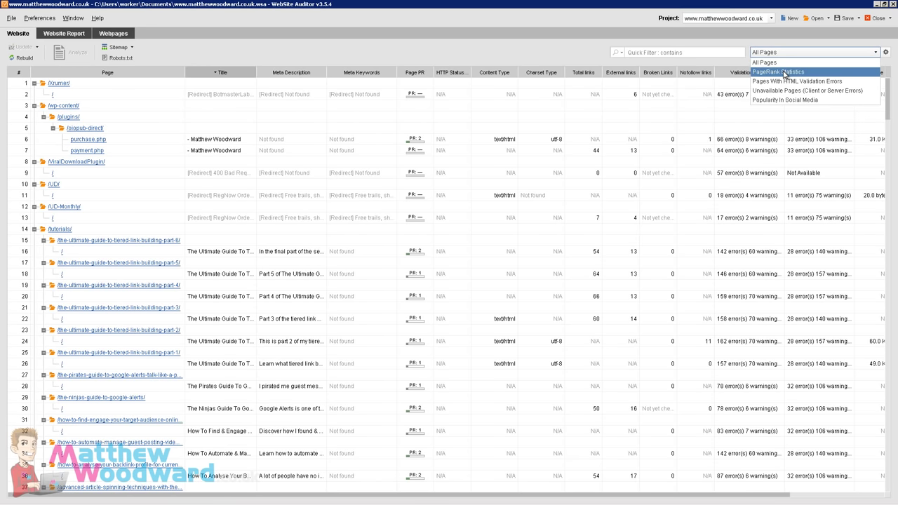
click(792, 72)
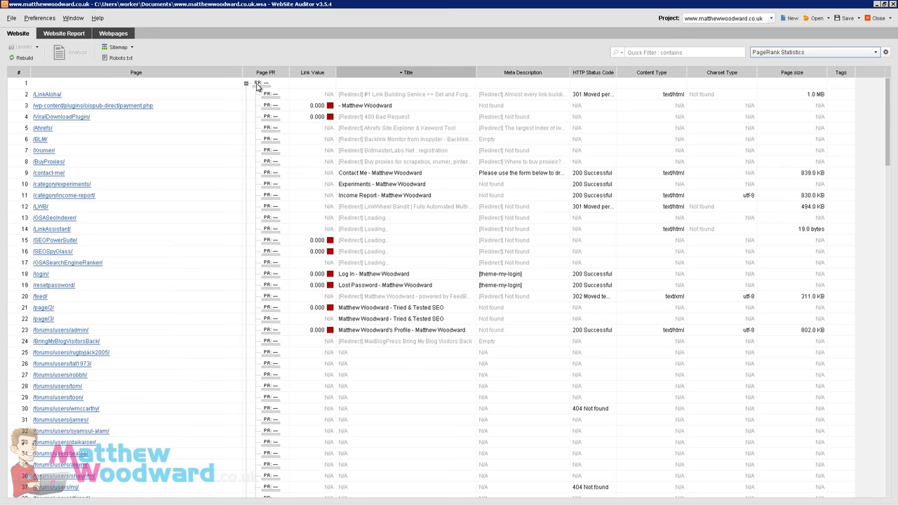
right_click(257, 85)
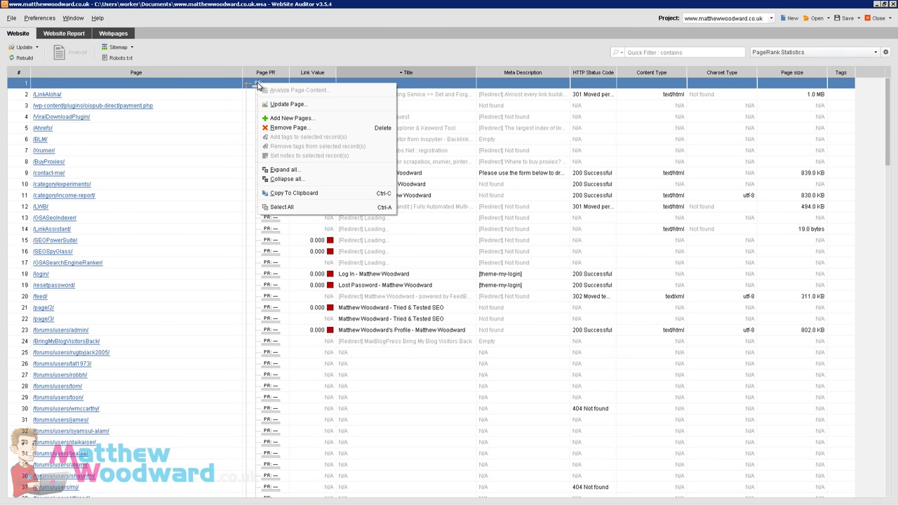
click(288, 180)
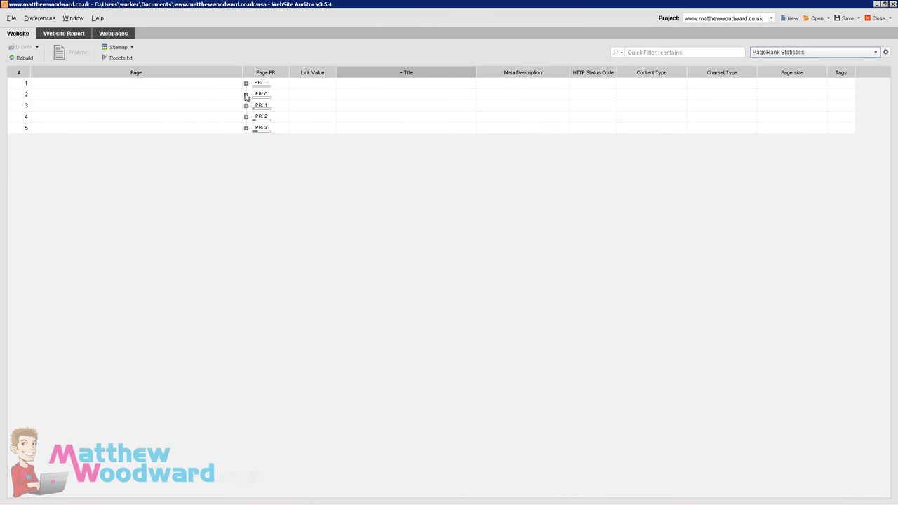
click(246, 117)
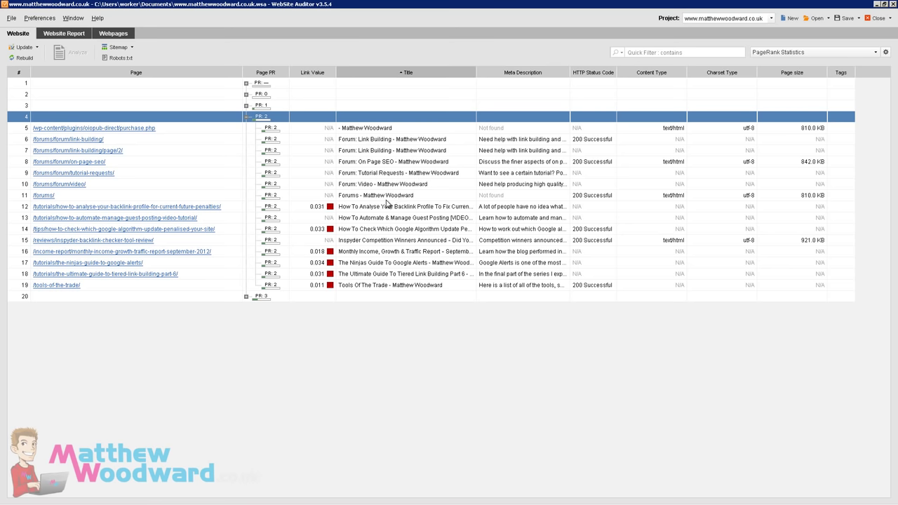
View the Pages With HTML Validation Errors workspace and the Popularity In Social Media workspace, selecting the tiered link building Part 5 page.
click(822, 52)
click(806, 81)
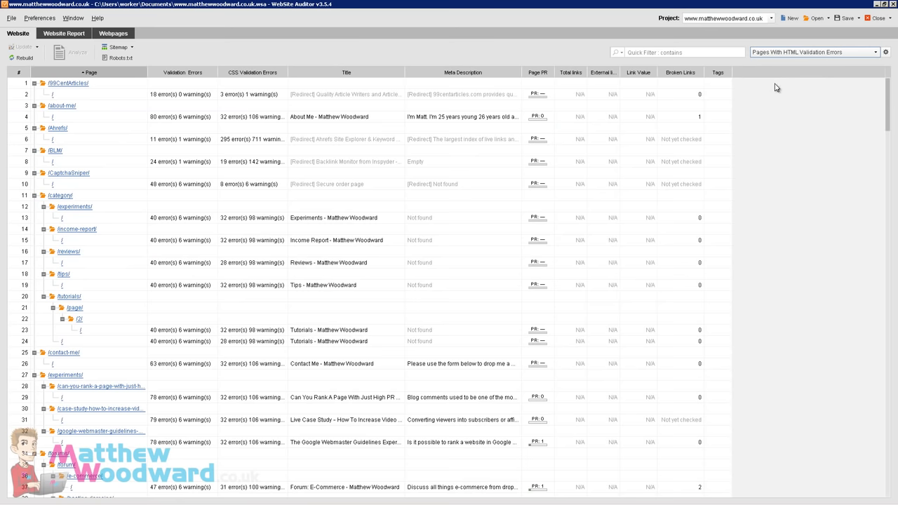
click(807, 52)
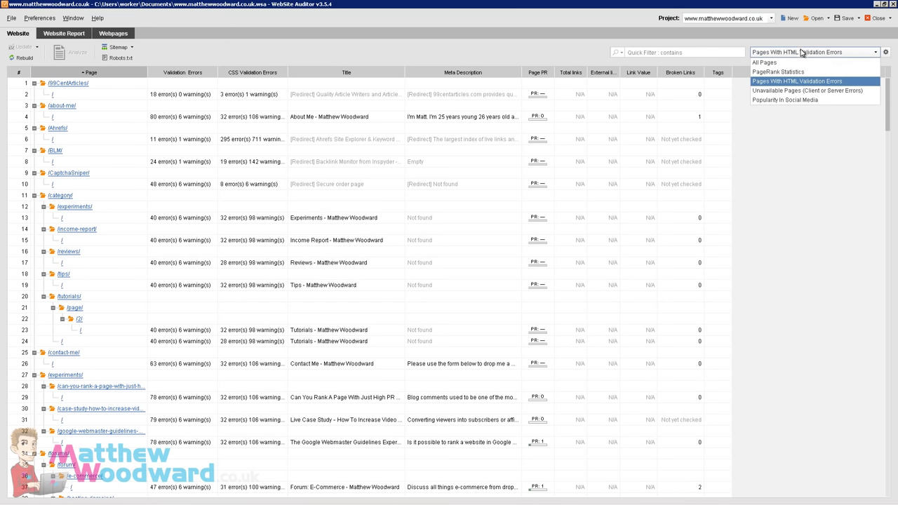
click(779, 101)
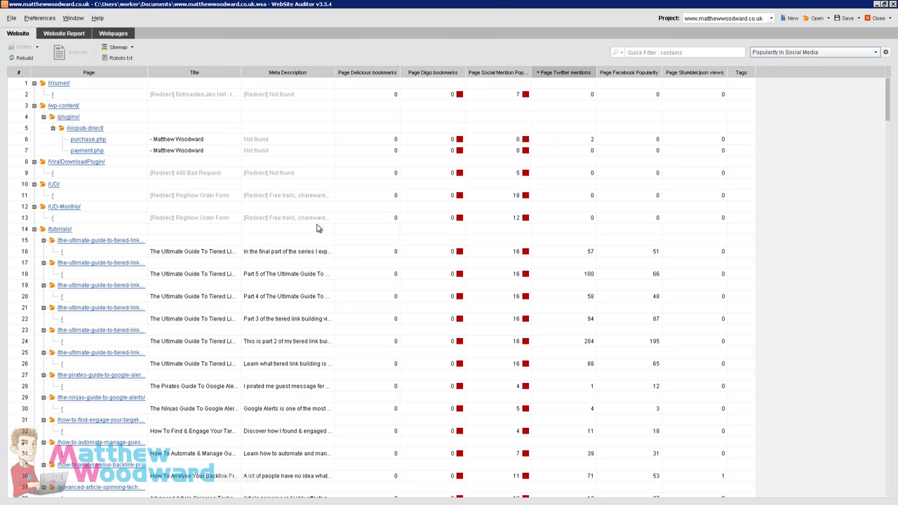
click(581, 279)
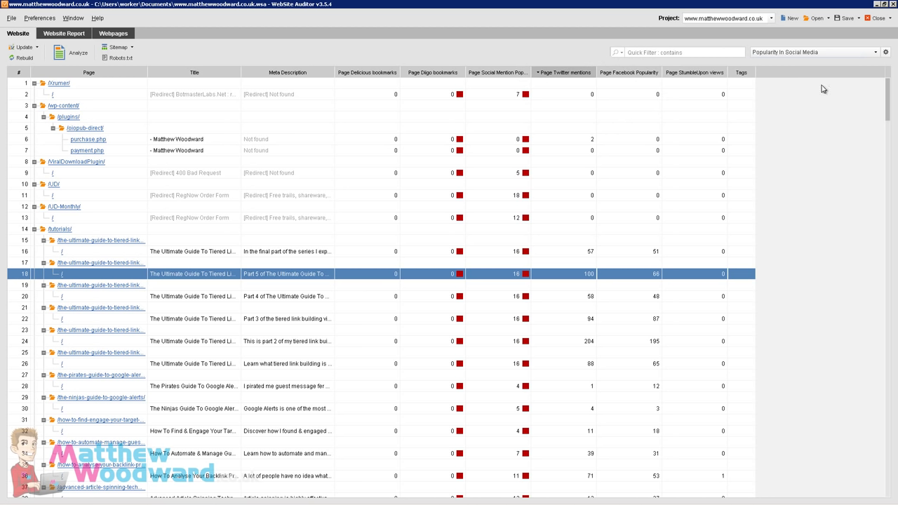
Edit the Popularity In Social Media workspace and add Page's Google +1's to its visible columns.
click(885, 53)
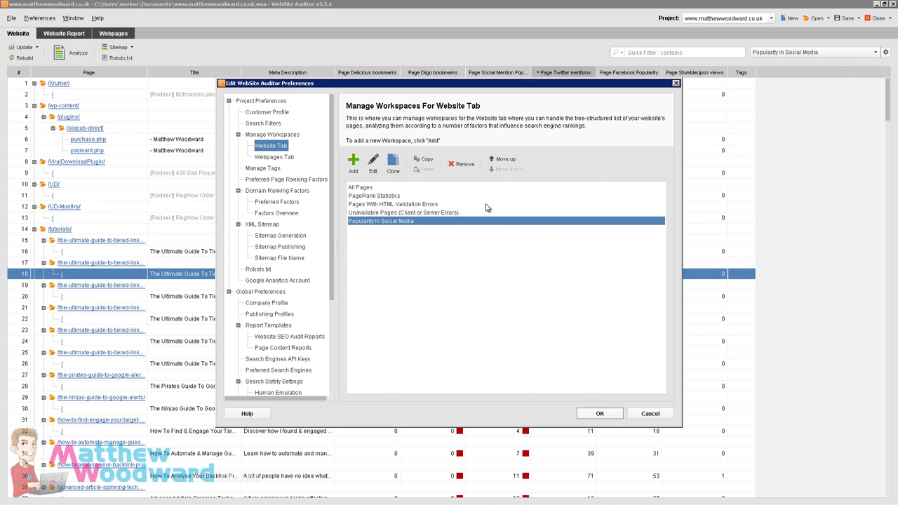
click(373, 162)
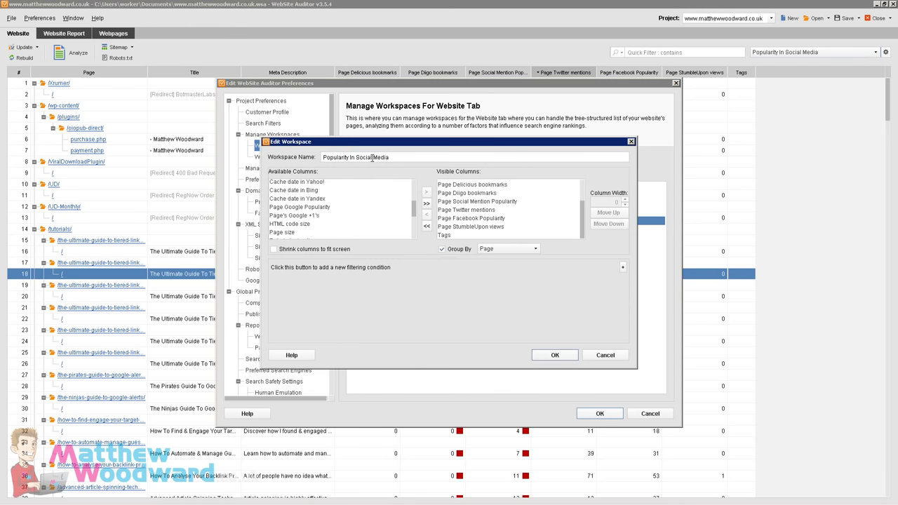
mouse_move(414, 209)
mouse_down()
mouse_move(414, 241)
mouse_move(414, 209)
mouse_up()
click(315, 220)
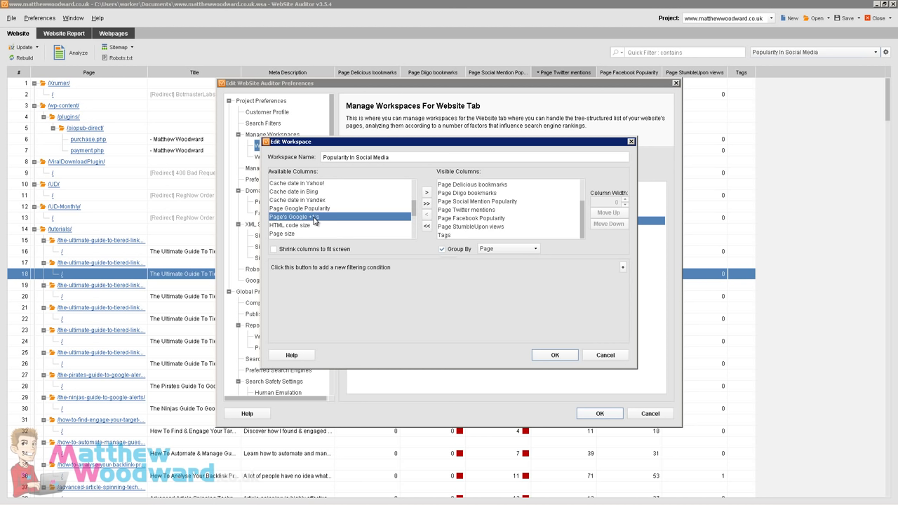
click(427, 194)
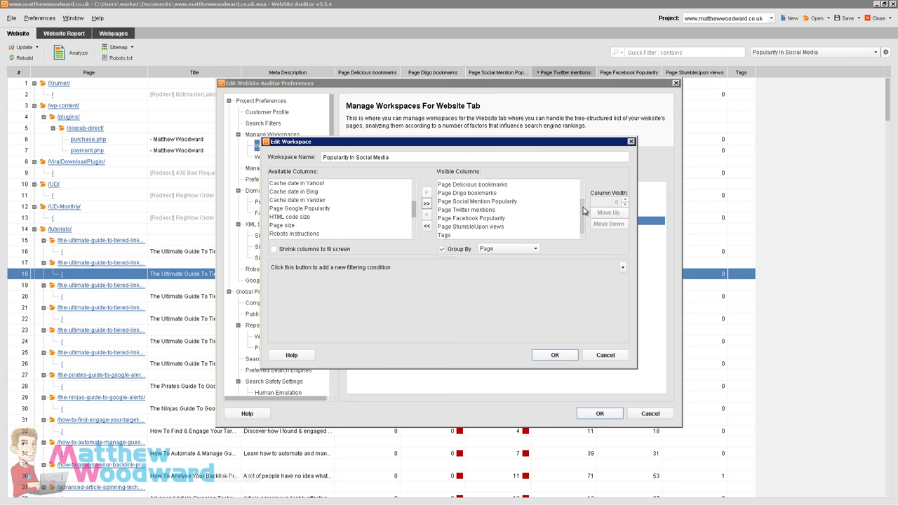
Place the Page's Google +1's column between Page Facebook Popularity and Page StumbleUpon views, save the workspace, and look through the updated page list.
scroll(583, 210, down, 1)
click(473, 236)
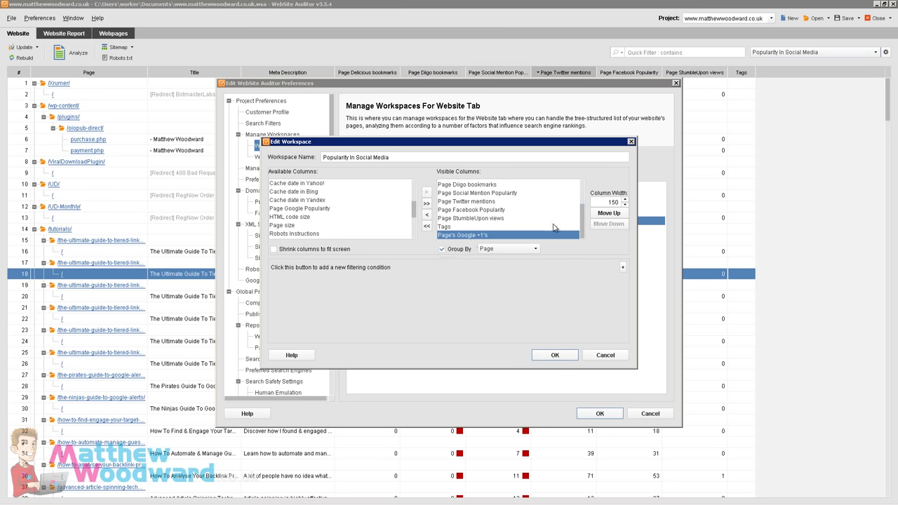
click(604, 214)
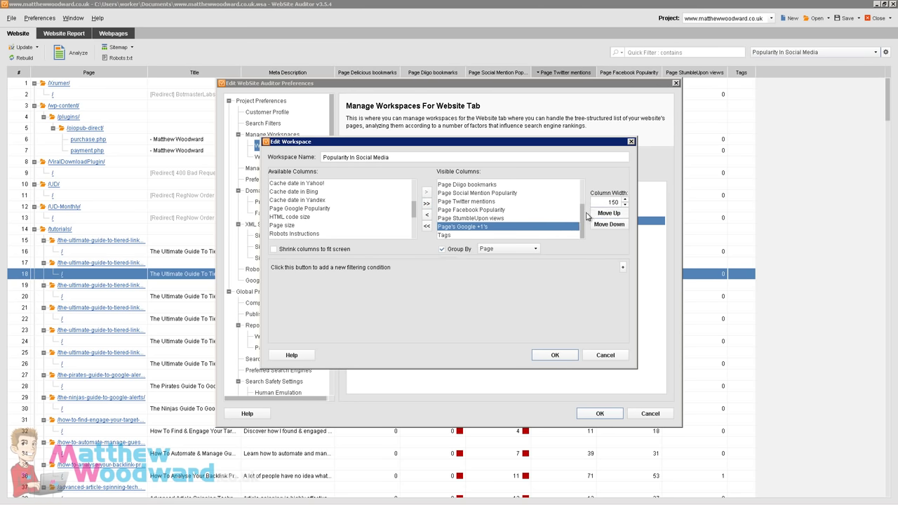
click(606, 213)
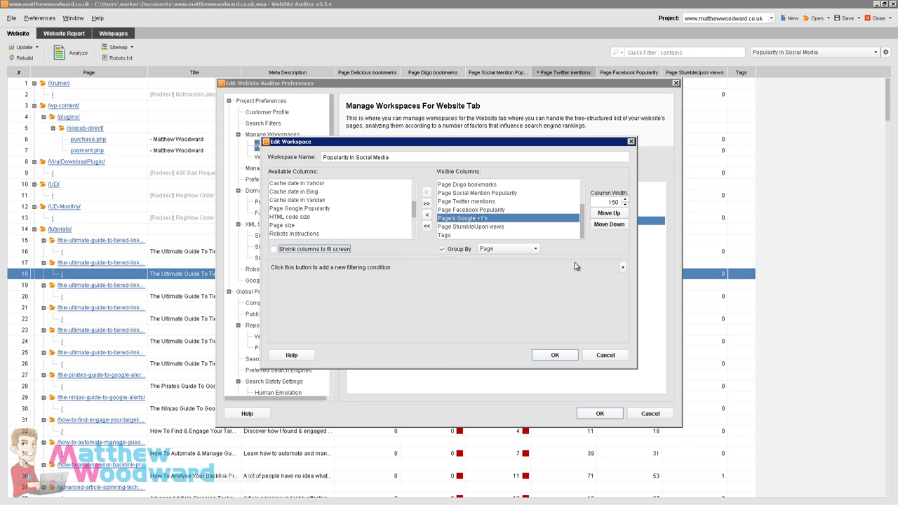
click(558, 356)
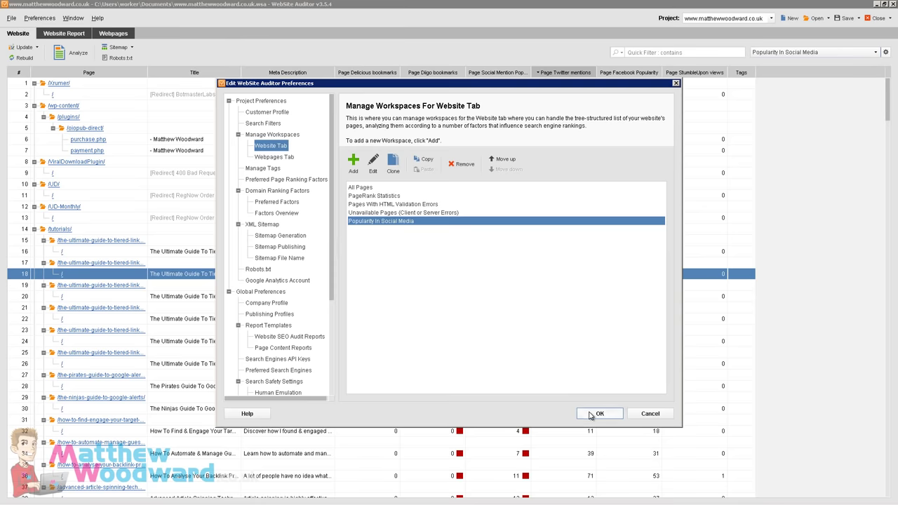
click(590, 414)
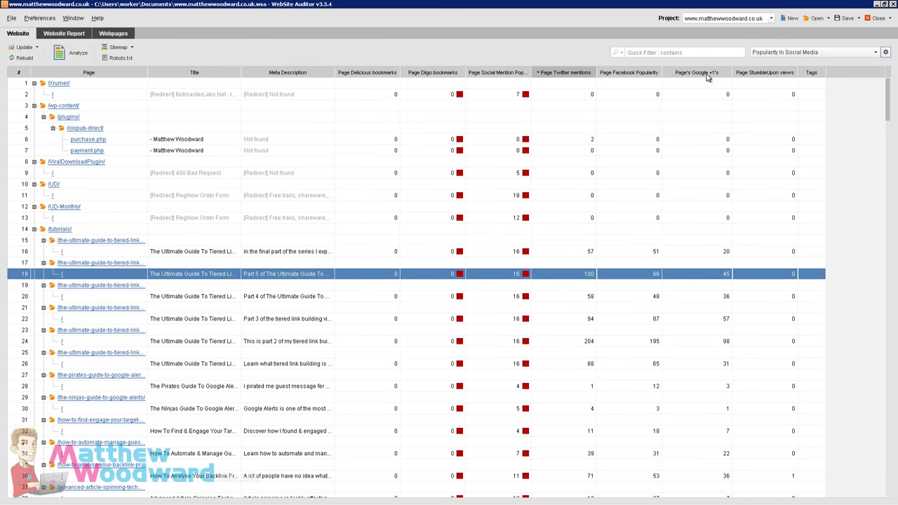
scroll(708, 405, down, 1)
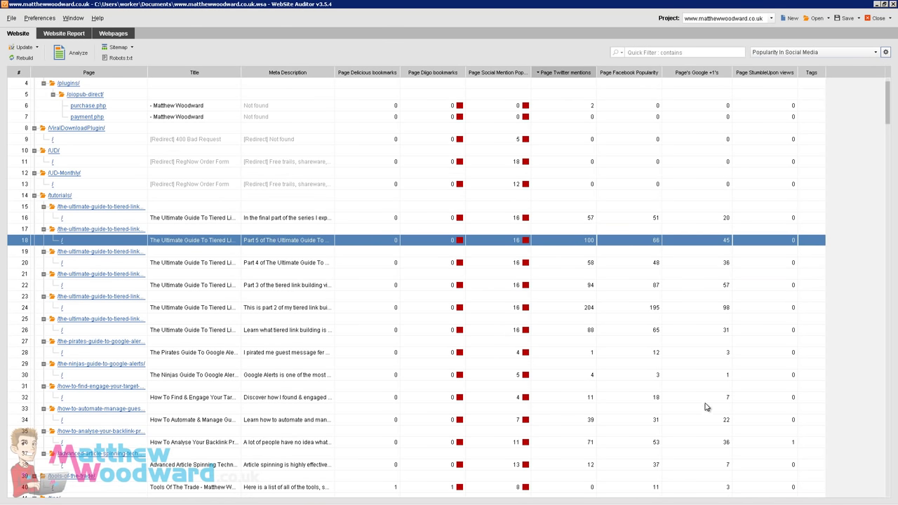
scroll(704, 415, down, 5)
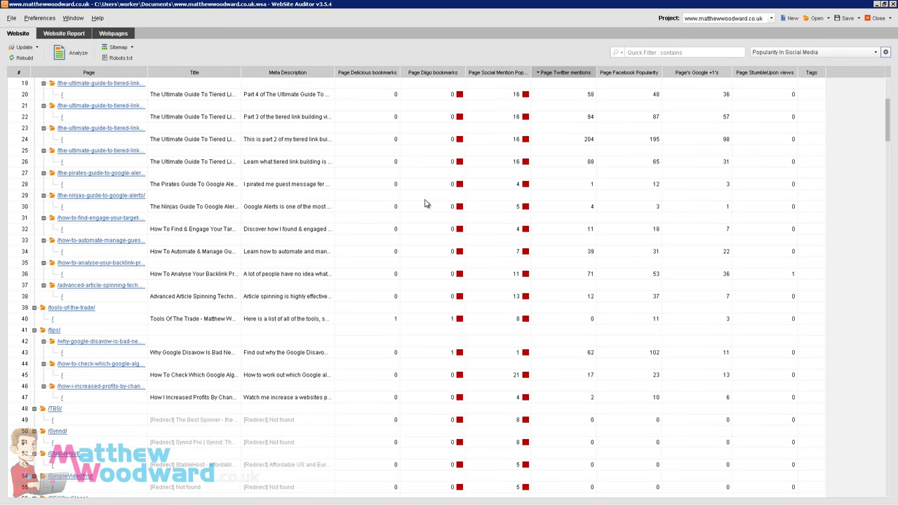
Generate the compact Website Structure Audit Report without entering company profile details, and read it from domain statistics through to broken links.
click(73, 34)
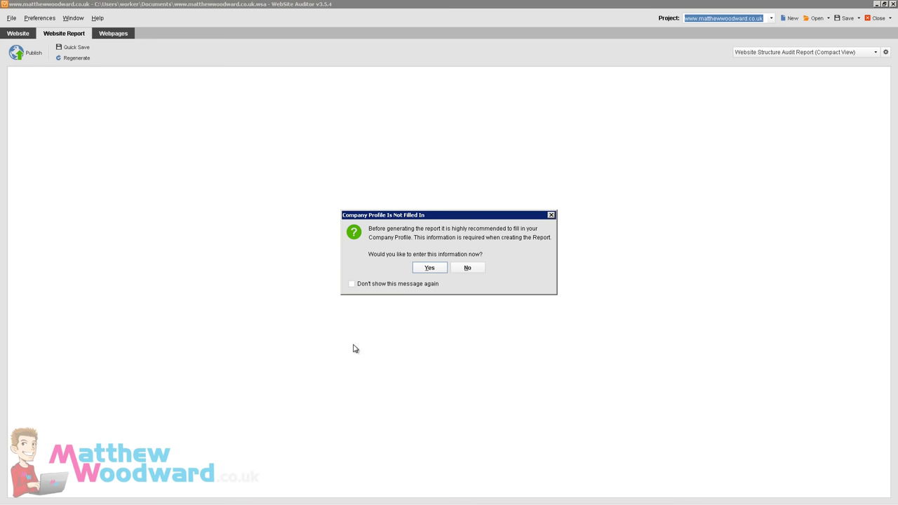
click(473, 271)
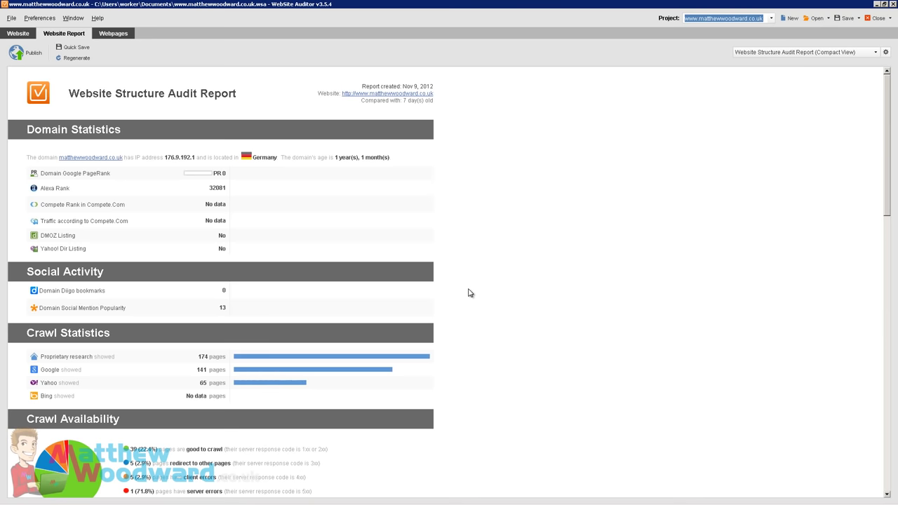
scroll(491, 261, down, 3)
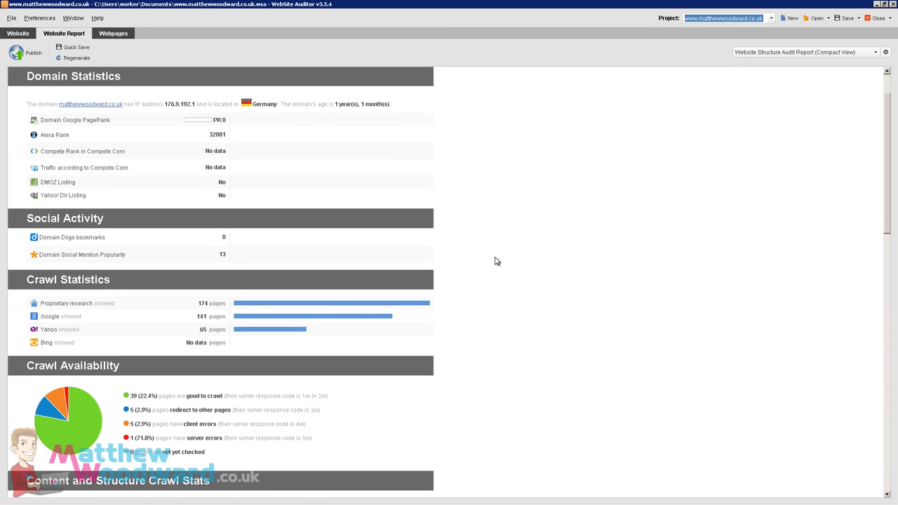
scroll(407, 281, down, 1)
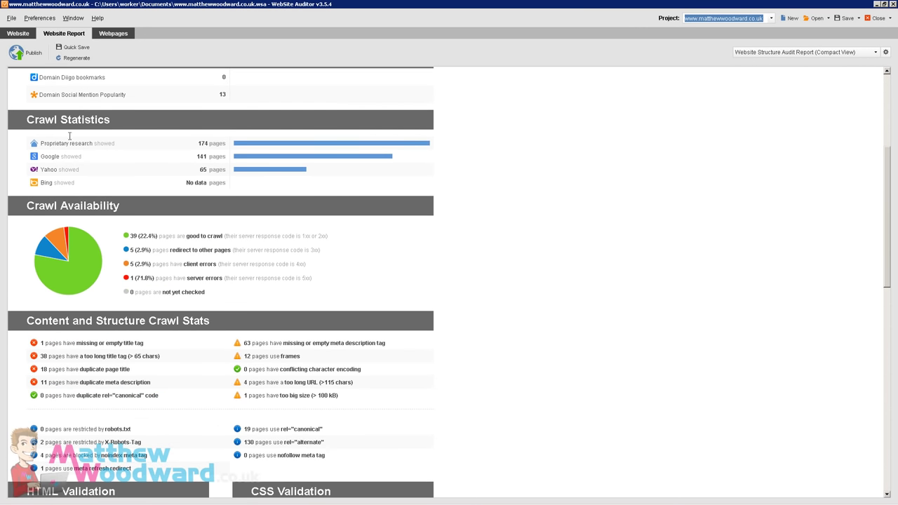
scroll(473, 325, down, 3)
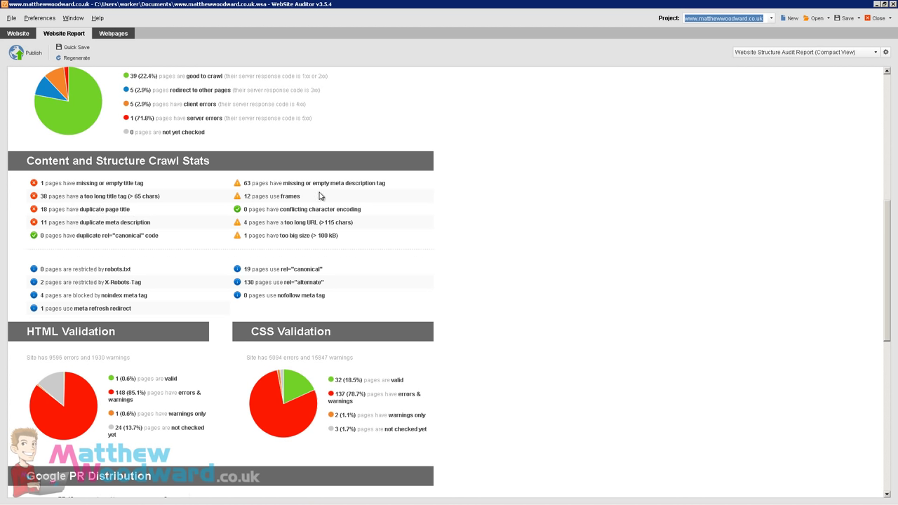
drag(242, 184, 412, 189)
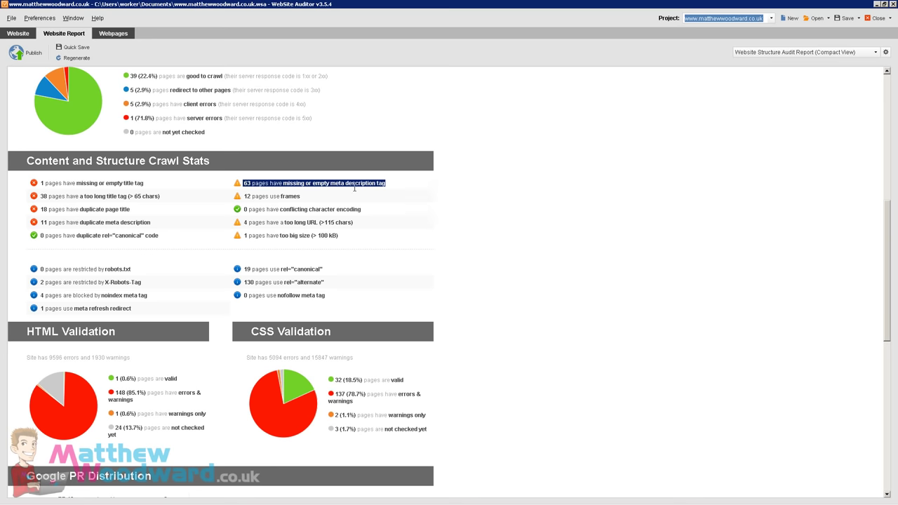
scroll(184, 282, down, 5)
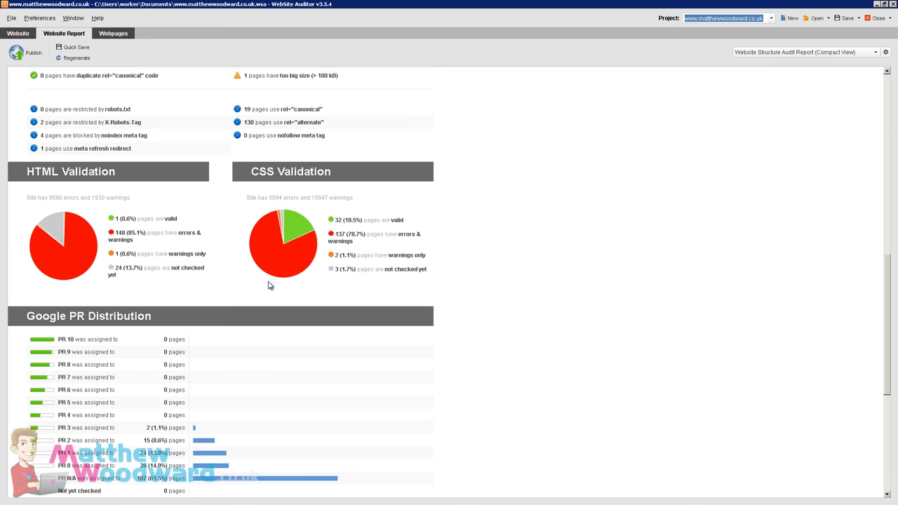
scroll(180, 246, down, 5)
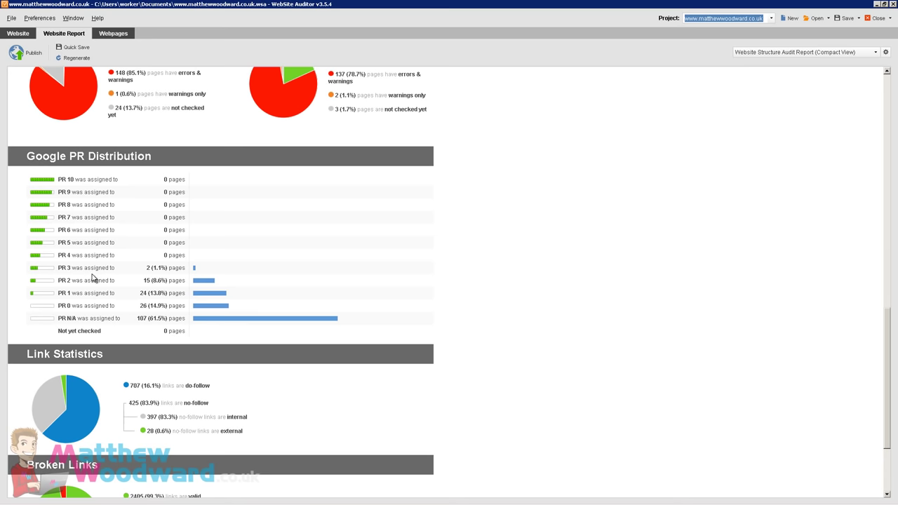
scroll(344, 349, down, 4)
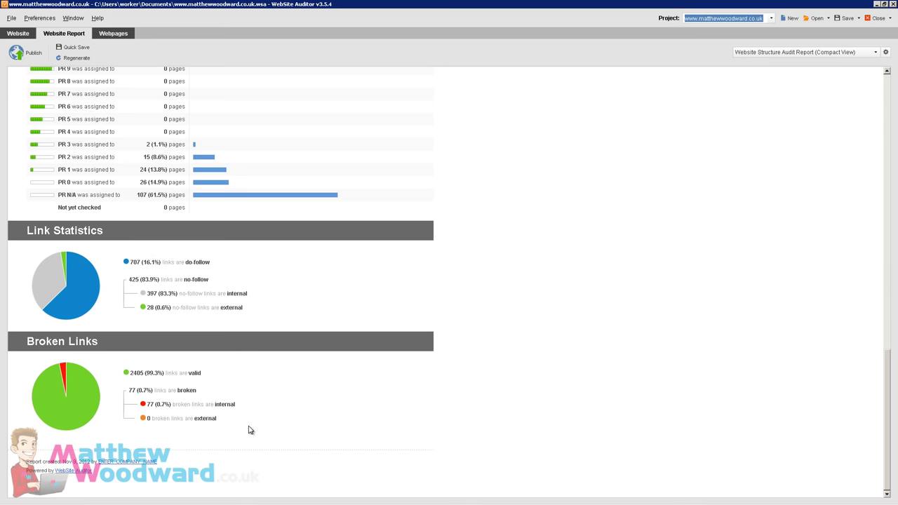
scroll(339, 421, up, 14)
scroll(414, 337, up, 13)
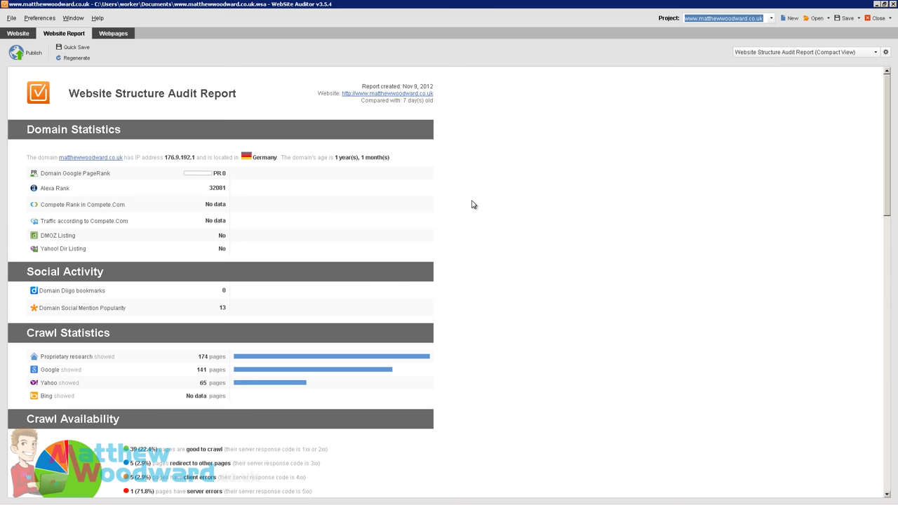
Switch the report to Website Structure Audit Report (Detailed View) without entering company profile details.
click(779, 54)
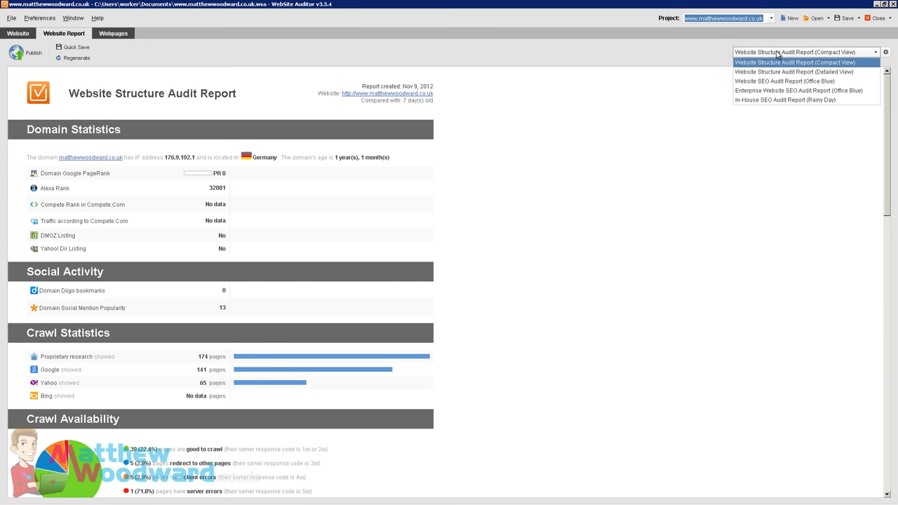
click(772, 72)
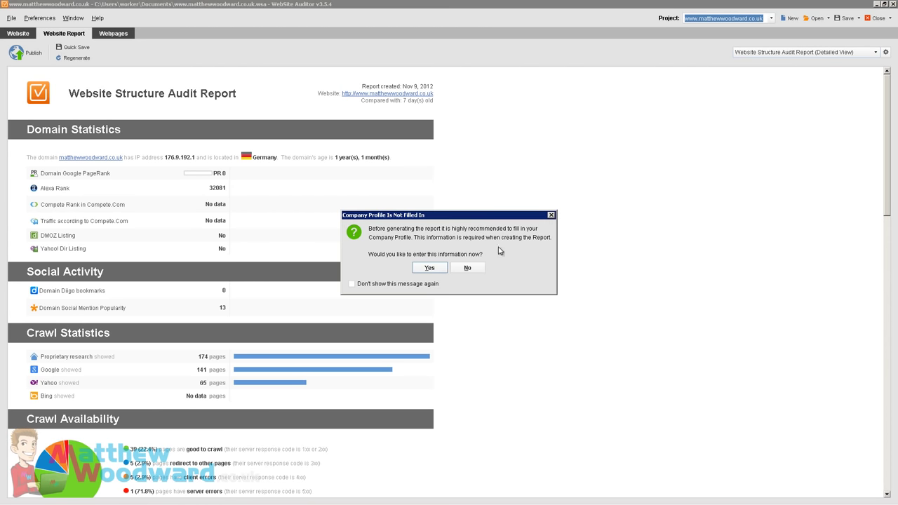
click(465, 269)
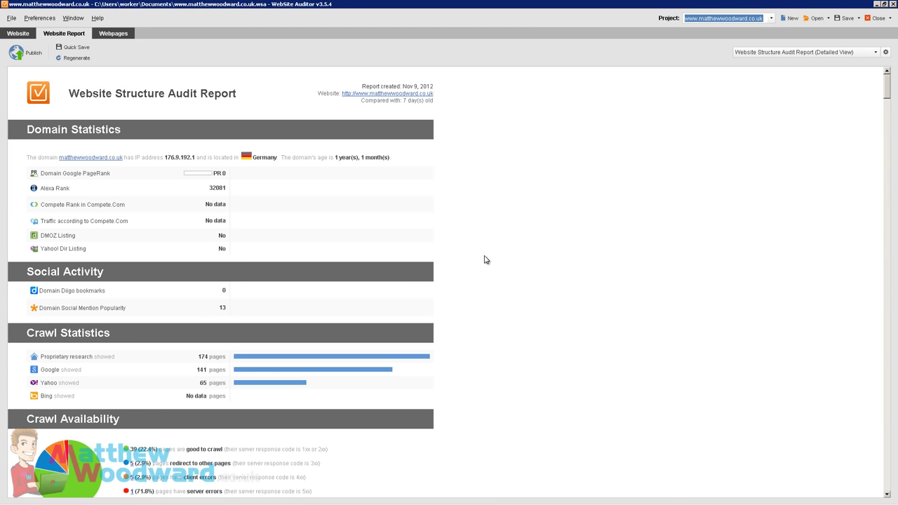
Examine the detailed report's summary sections and its lists of pages with redirects, server errors, title problems, and W3C errors and warnings.
scroll(484, 260, down, 5)
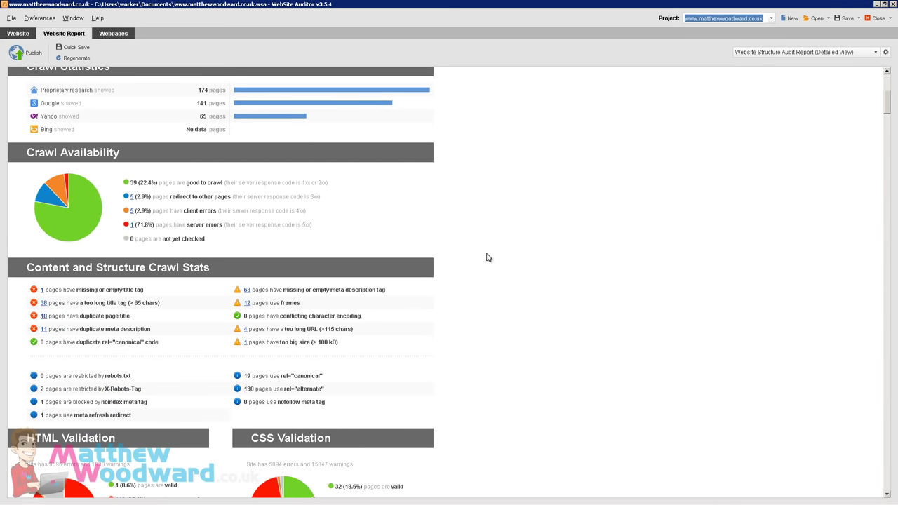
scroll(489, 258, down, 6)
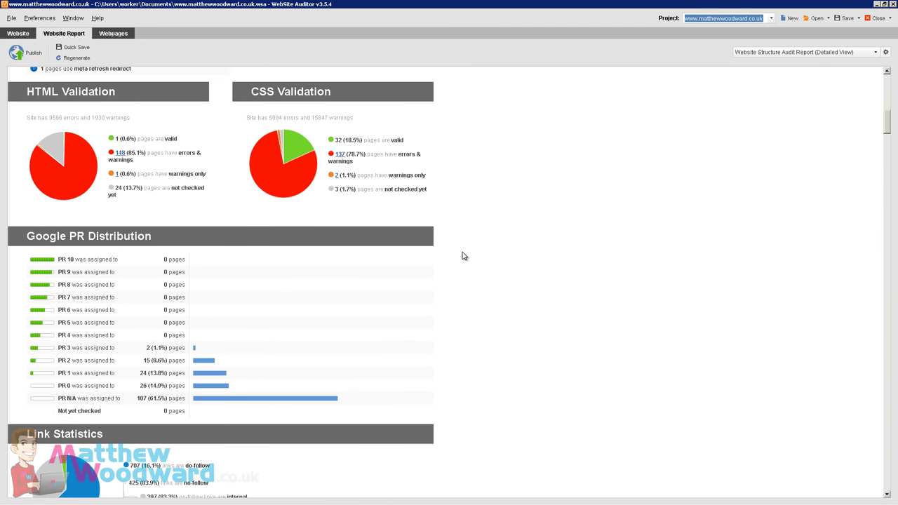
scroll(463, 256, down, 9)
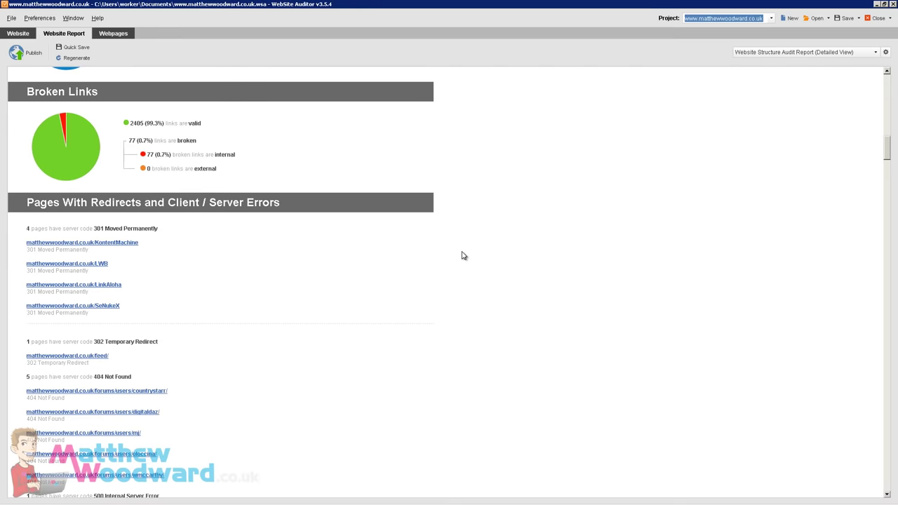
scroll(460, 254, down, 1)
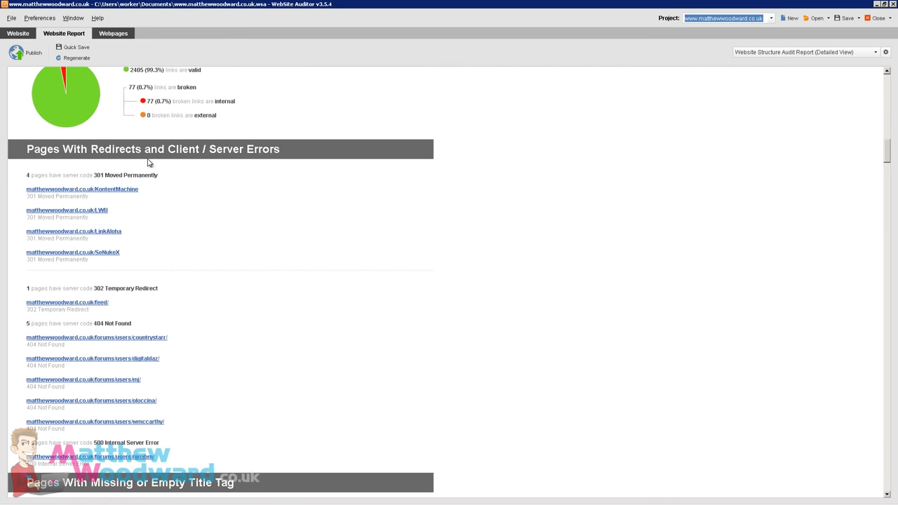
scroll(160, 288, down, 1)
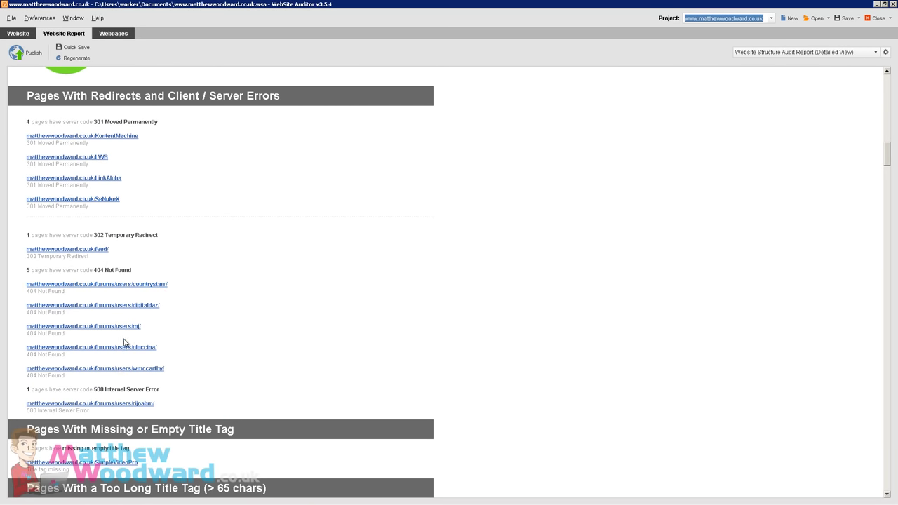
scroll(316, 360, down, 1)
scroll(316, 361, down, 2)
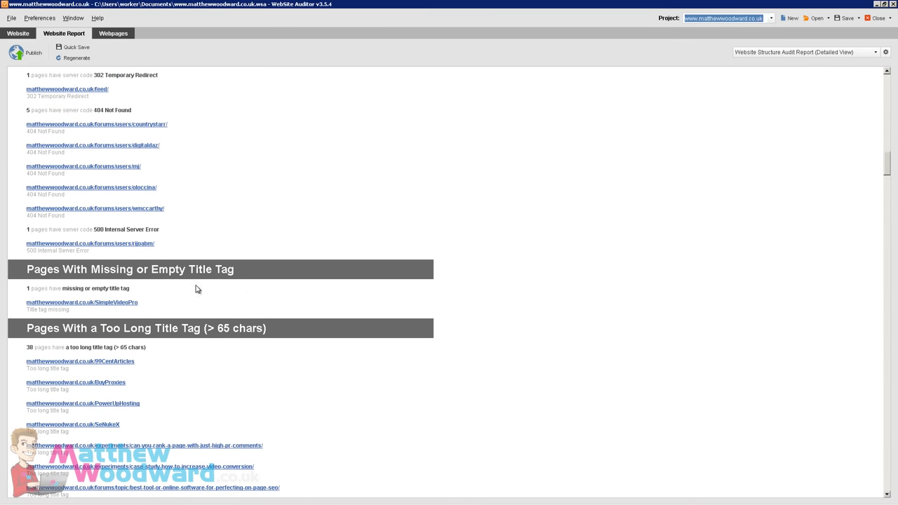
scroll(457, 344, down, 4)
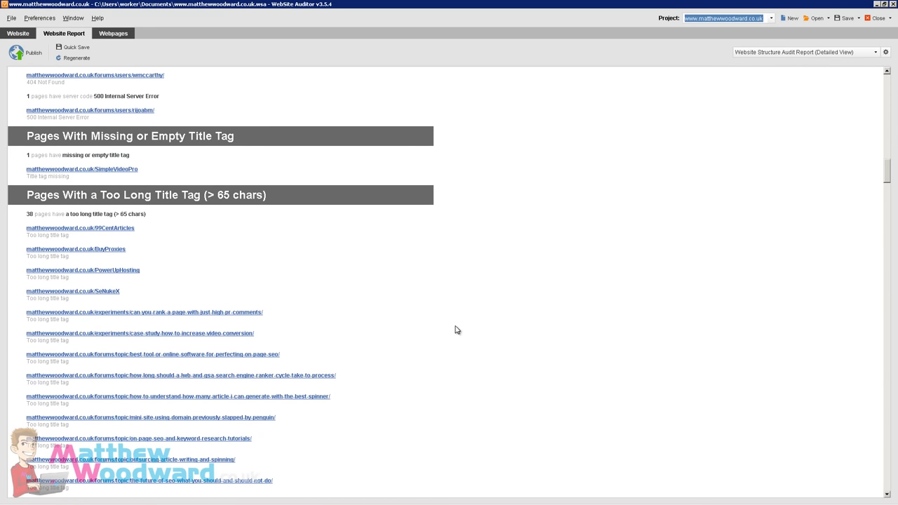
scroll(325, 166, down, 2)
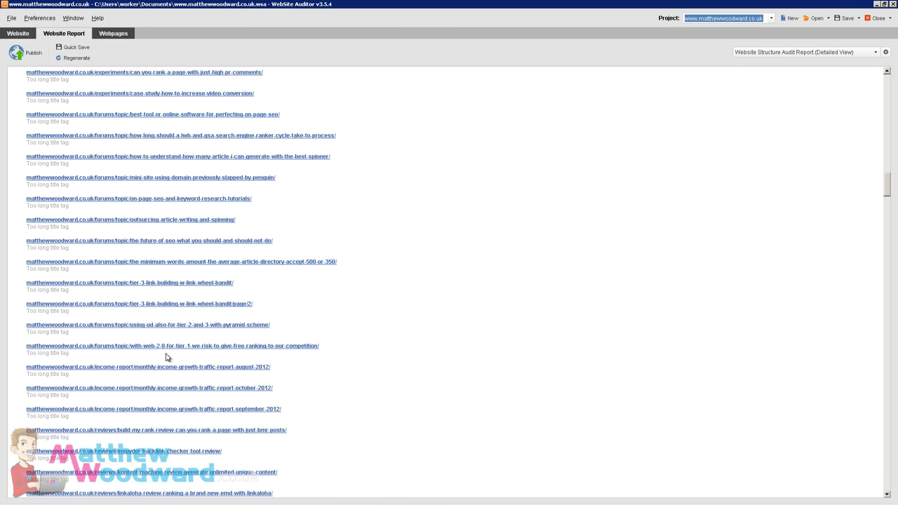
scroll(170, 267, down, 1)
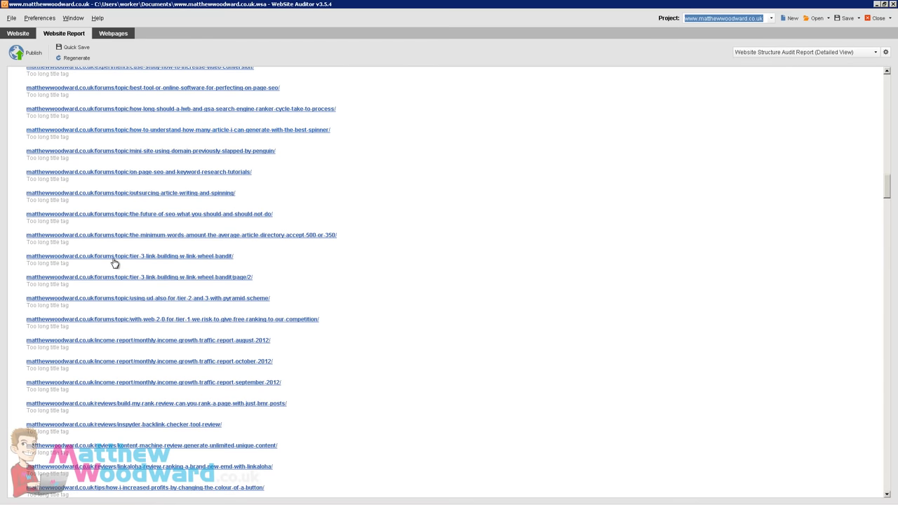
scroll(497, 330, down, 10)
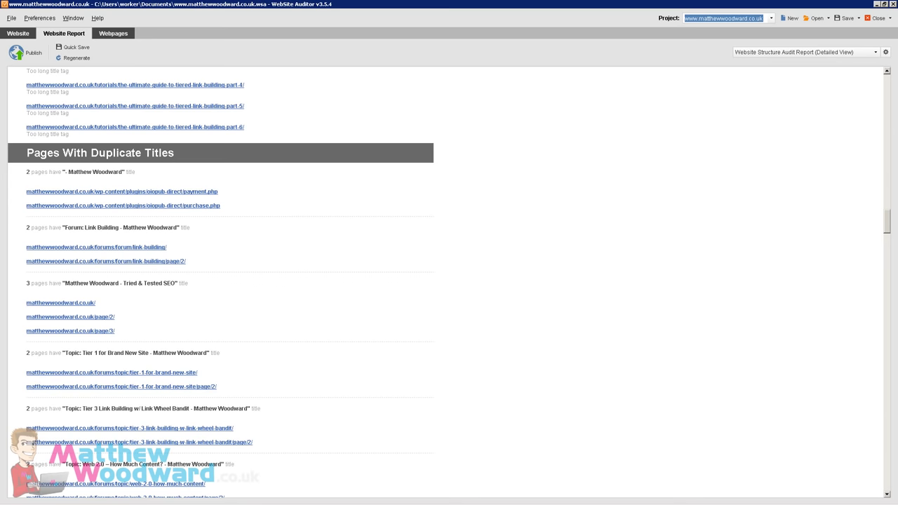
drag(888, 223, 883, 381)
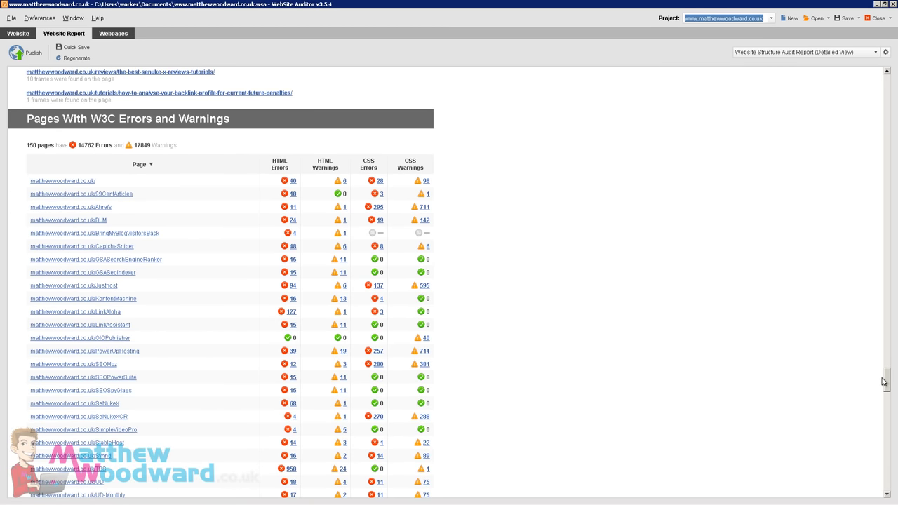
drag(884, 381, 891, 56)
Switch the website report to In-House SEO Audit Report (Rainy Day), leaving the company profile details unfilled.
click(832, 59)
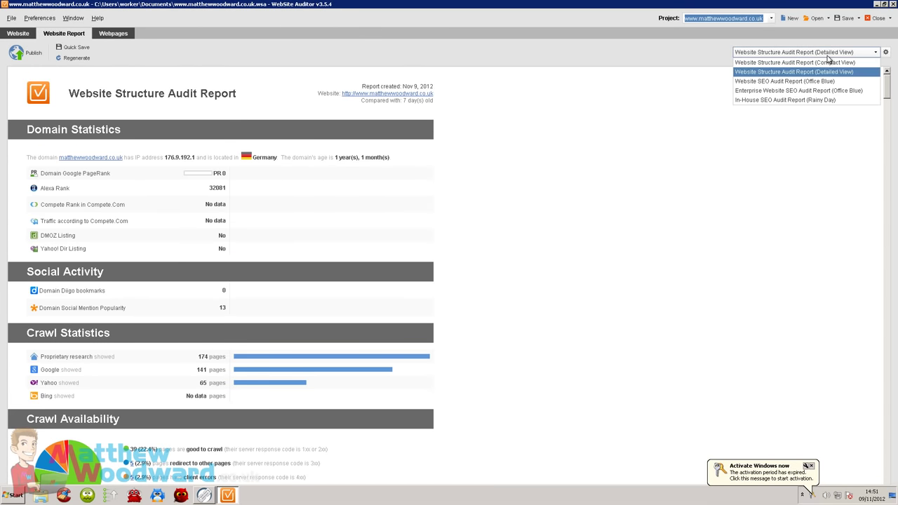
click(800, 88)
click(806, 54)
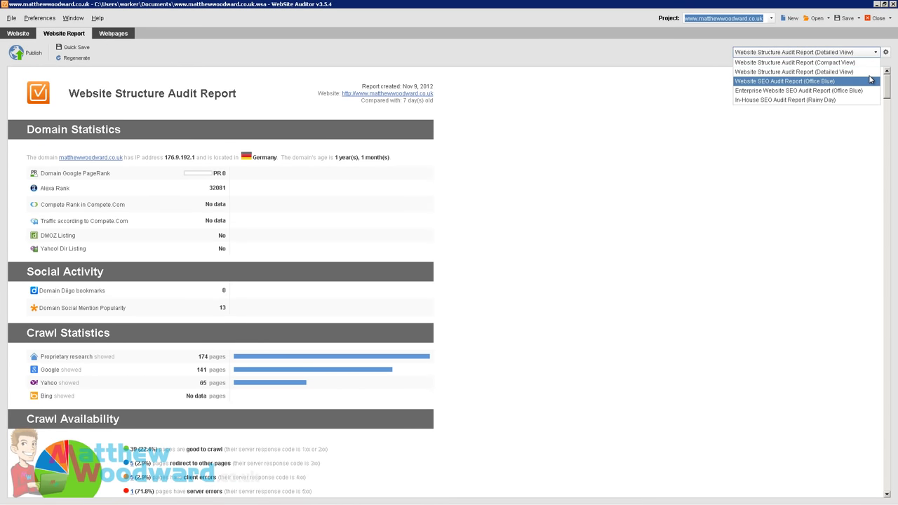
click(787, 101)
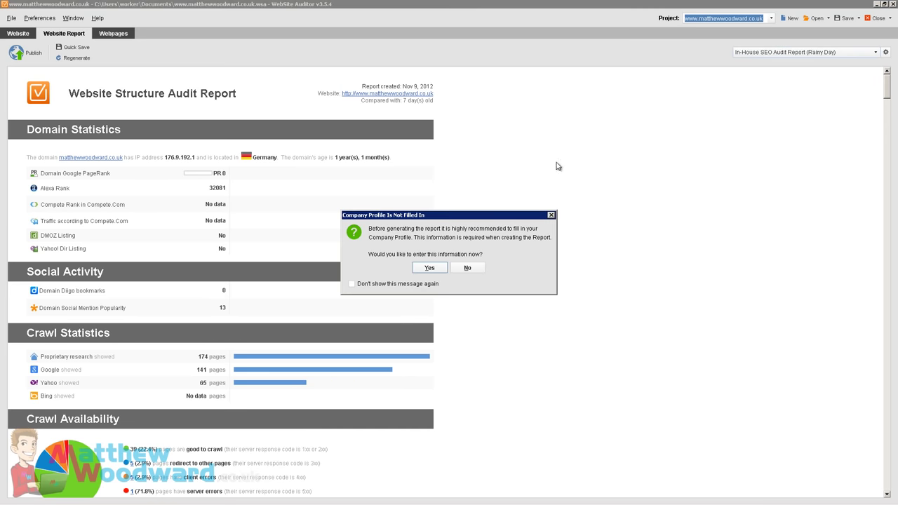
click(421, 271)
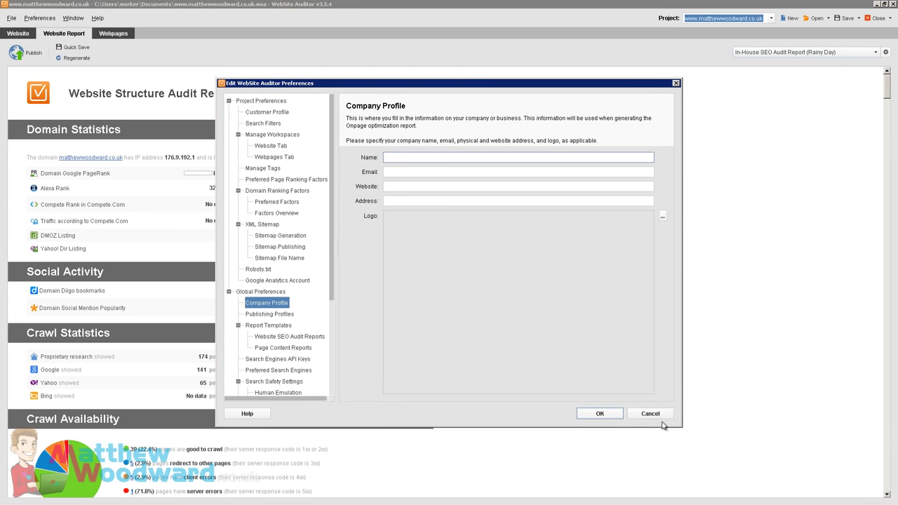
click(651, 414)
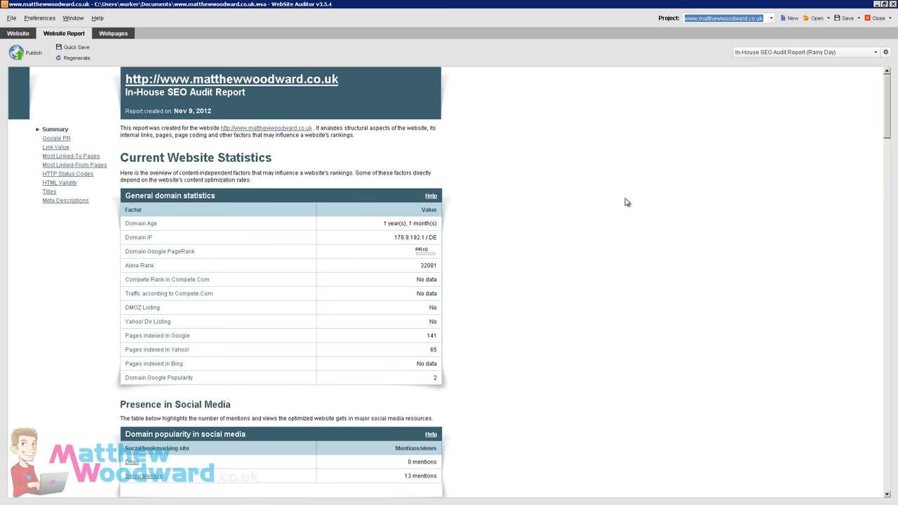
Read the in-house report from social media presence through link statistics, most linked pages, nofollow usage, and HTTP status codes to title and meta description analysis.
scroll(626, 202, down, 6)
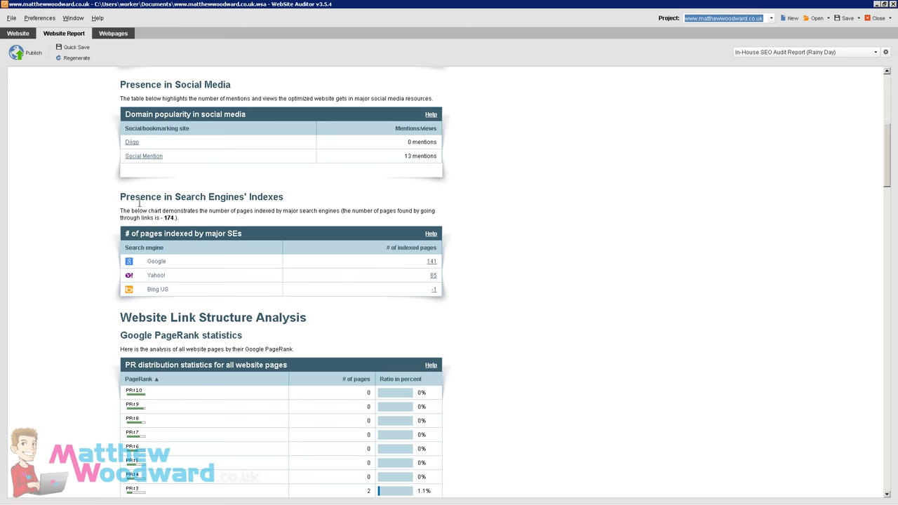
scroll(139, 202, down, 10)
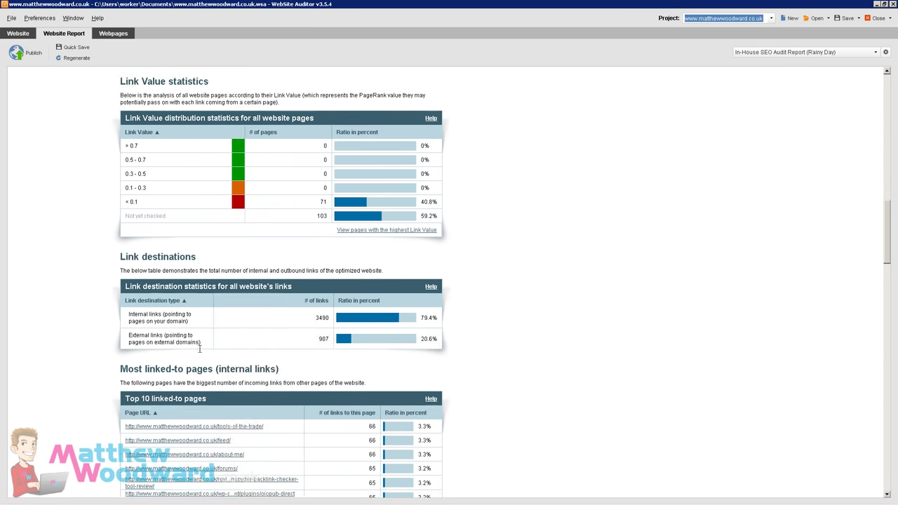
scroll(238, 355, down, 3)
scroll(362, 386, down, 4)
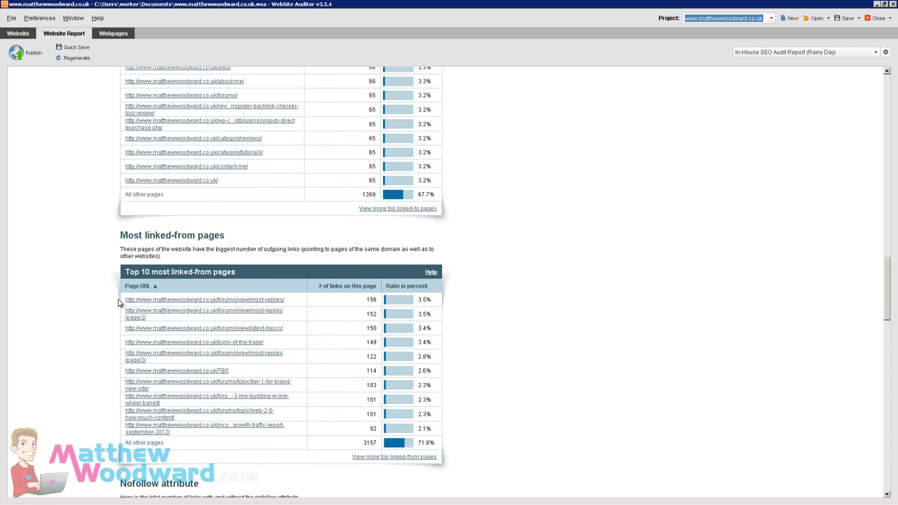
scroll(196, 281, up, 2)
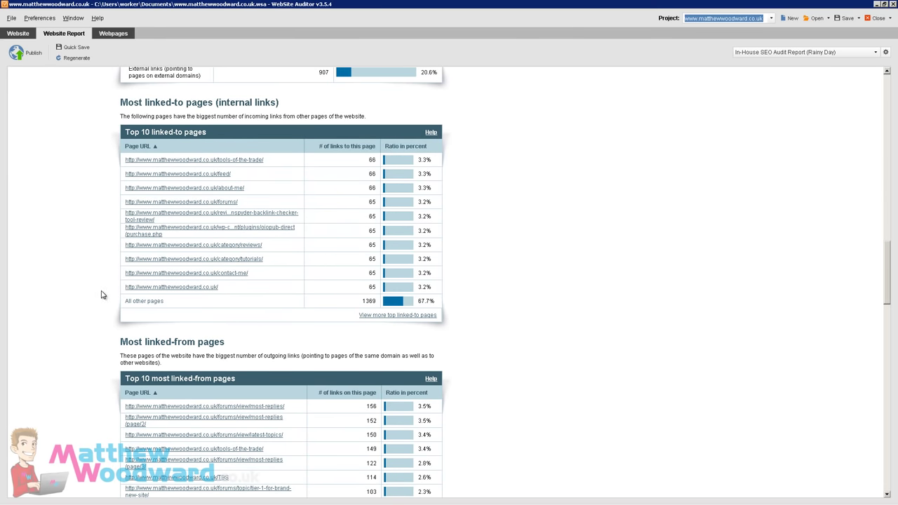
triple_click(149, 105)
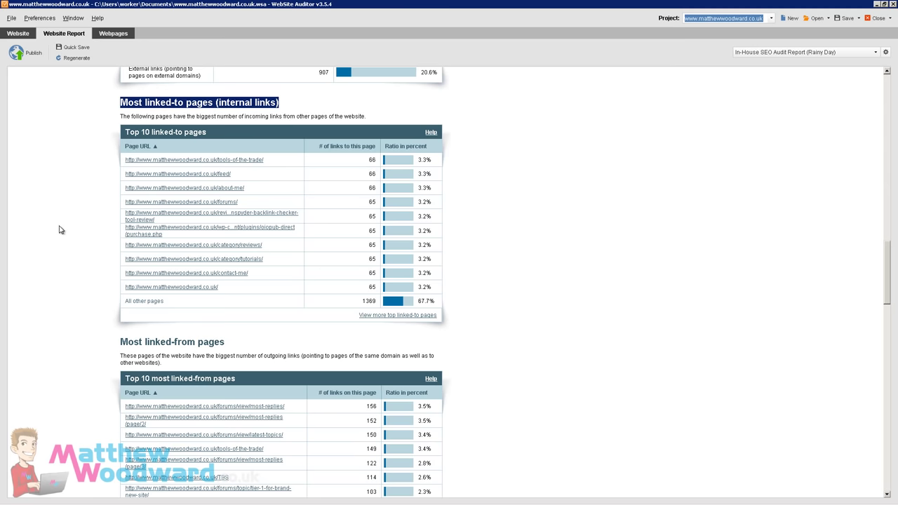
scroll(91, 286, down, 1)
drag(112, 286, 249, 286)
scroll(90, 302, down, 5)
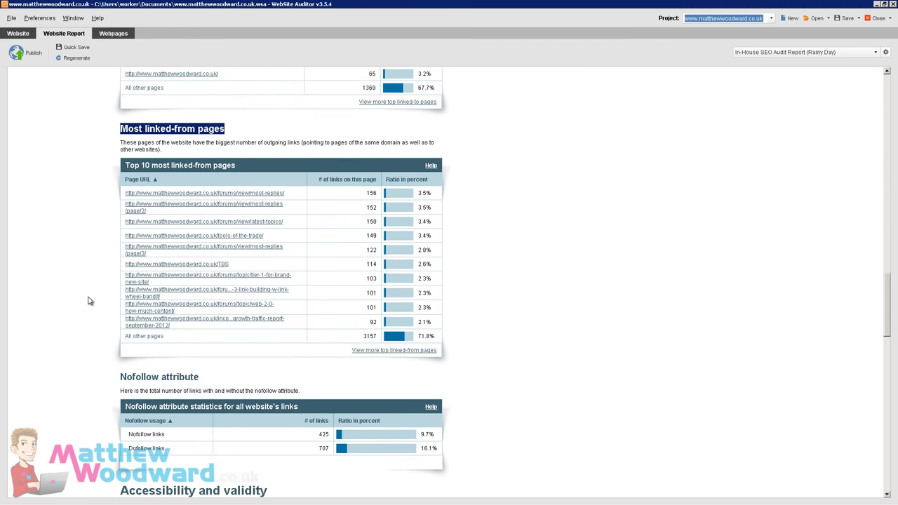
drag(120, 275, 198, 274)
scroll(54, 289, down, 7)
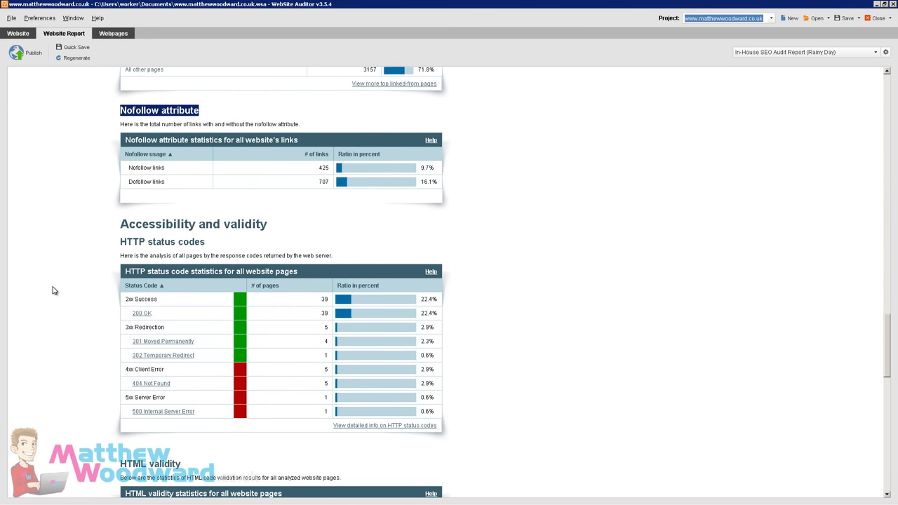
scroll(175, 326, down, 9)
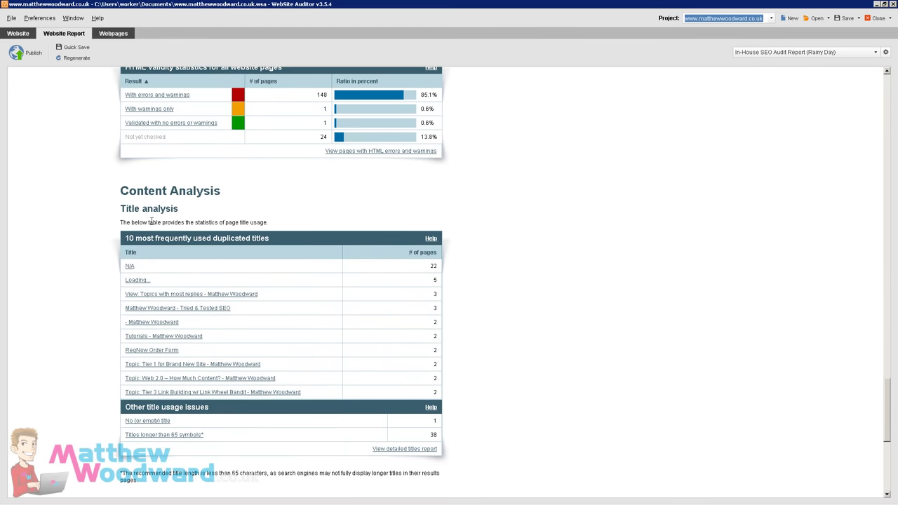
scroll(161, 361, down, 2)
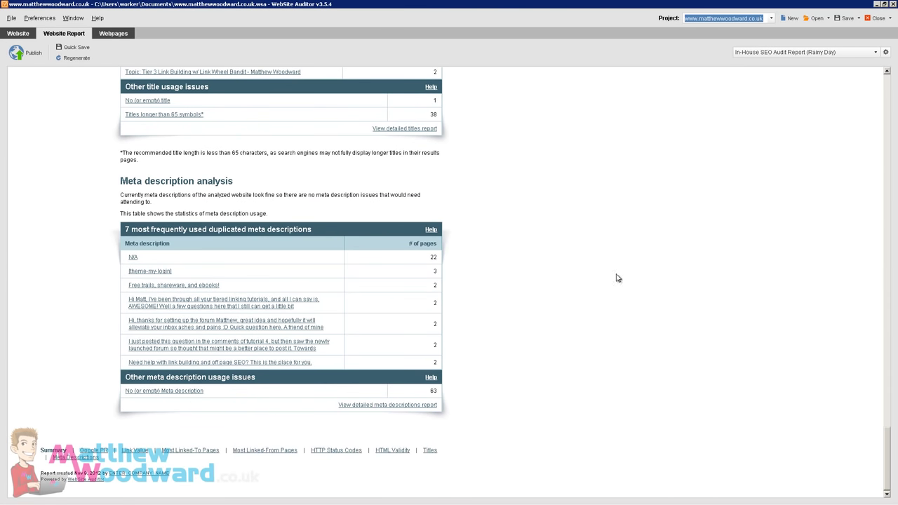
drag(886, 444, 881, 51)
click(765, 57)
click(773, 99)
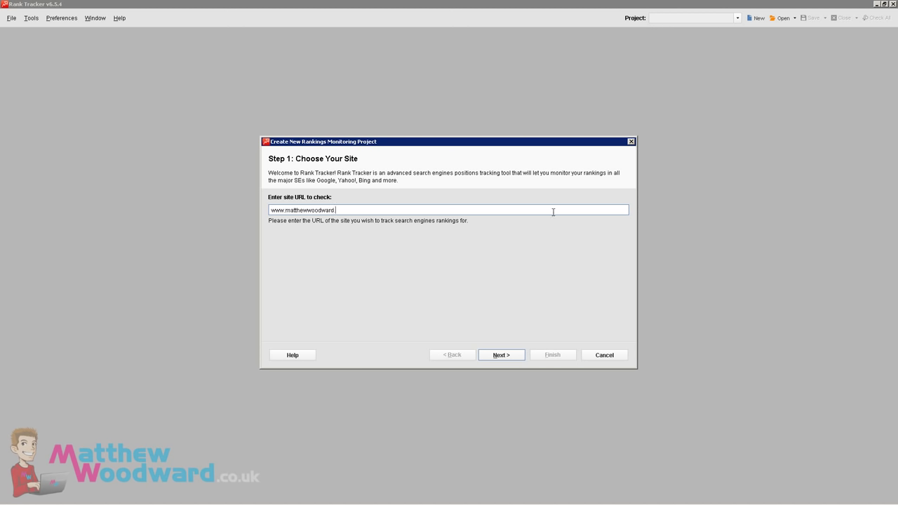
Submit the site URL for the new Rank Tracker rankings monitoring project and look over the search engines grouped by country.
click(499, 355)
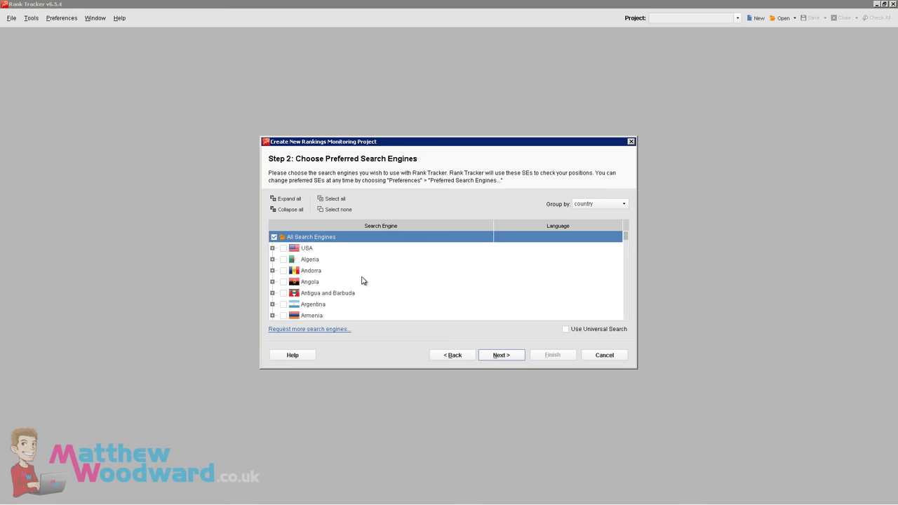
scroll(336, 283, down, 3)
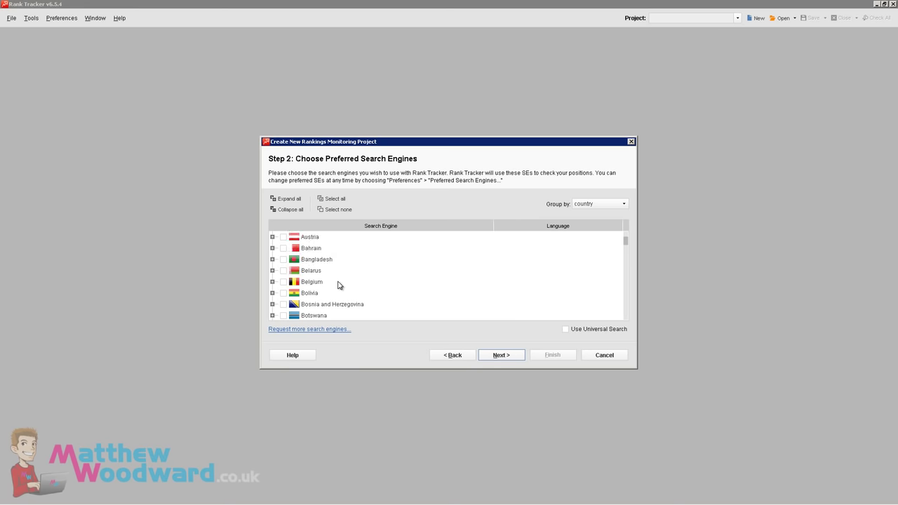
scroll(338, 284, up, 3)
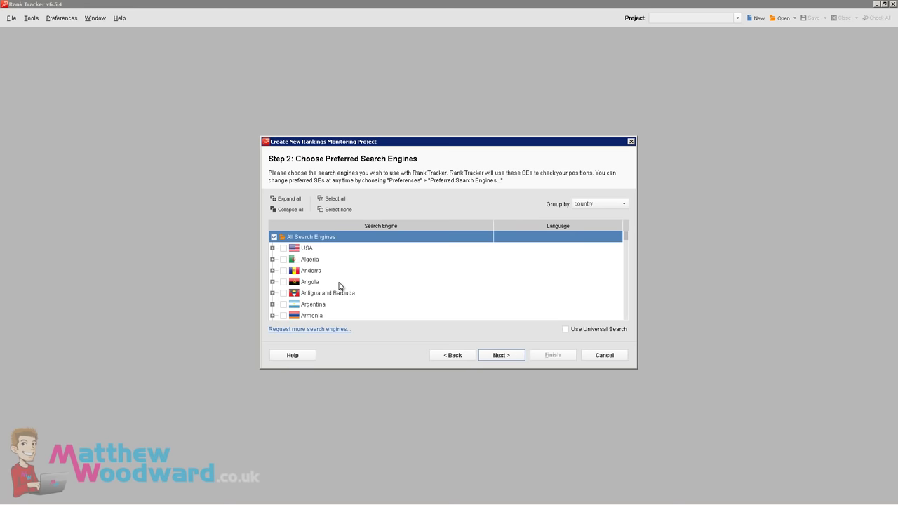
click(272, 249)
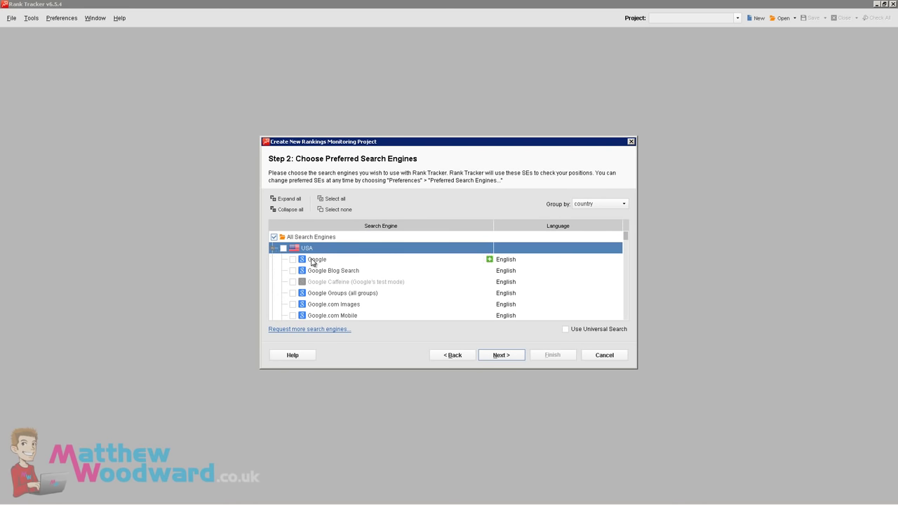
click(293, 260)
scroll(290, 278, down, 3)
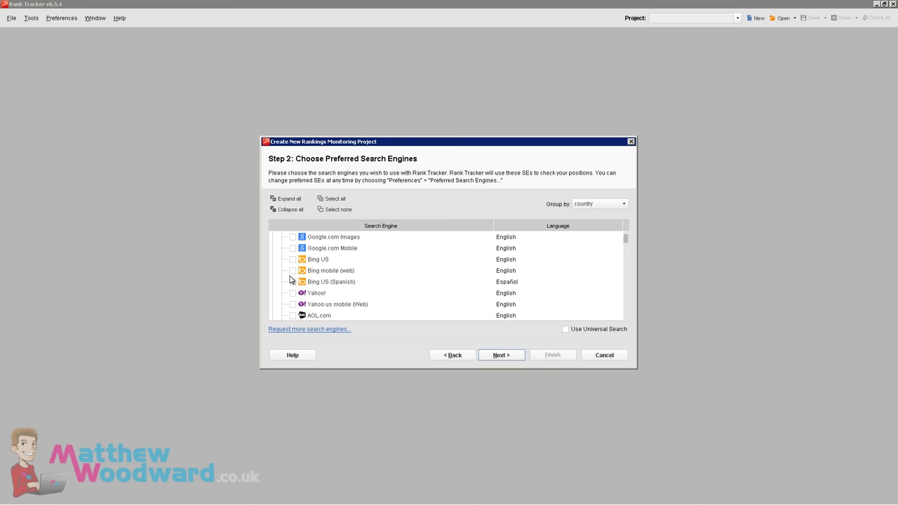
scroll(302, 270, up, 3)
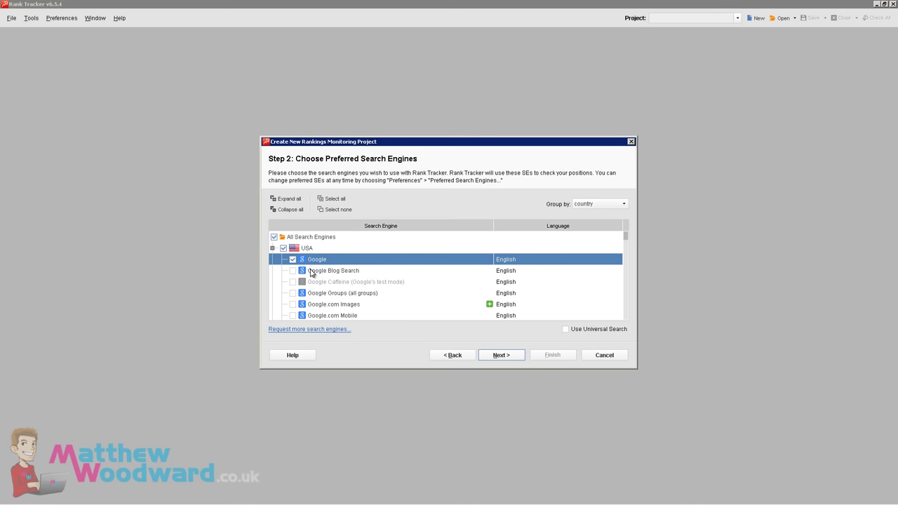
click(284, 247)
click(272, 248)
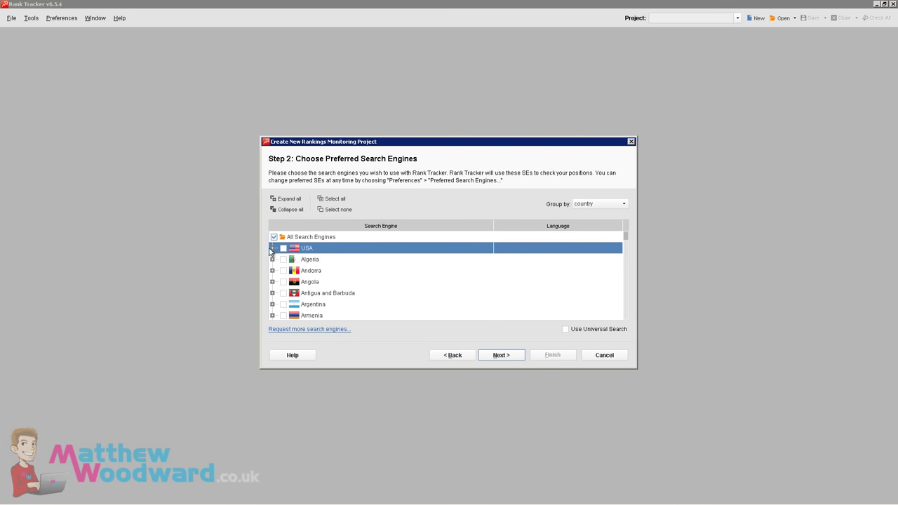
Choose only Google.co.uk, Bing UK and Yahoo.co.uk from the UK group as the project's preferred search engines.
scroll(329, 277, down, 20)
scroll(337, 281, down, 20)
click(337, 283)
scroll(337, 284, down, 5)
scroll(336, 288, up, 5)
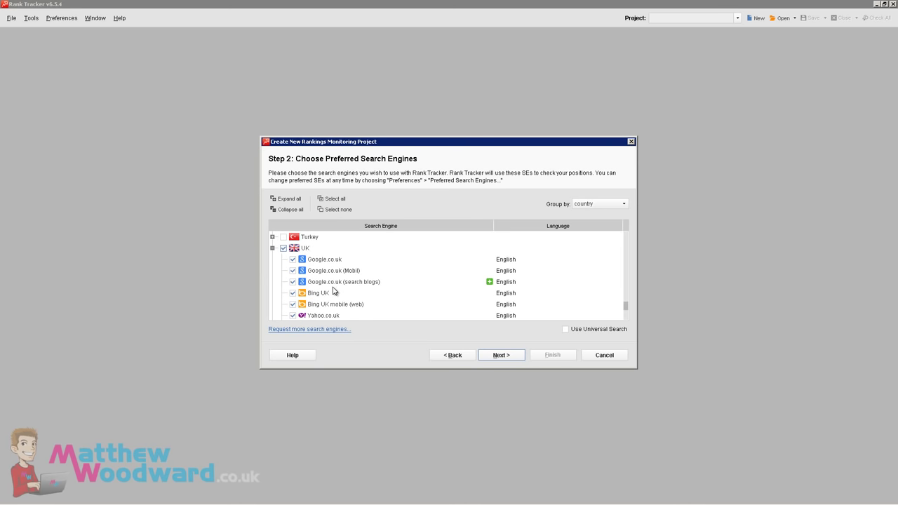
click(284, 248)
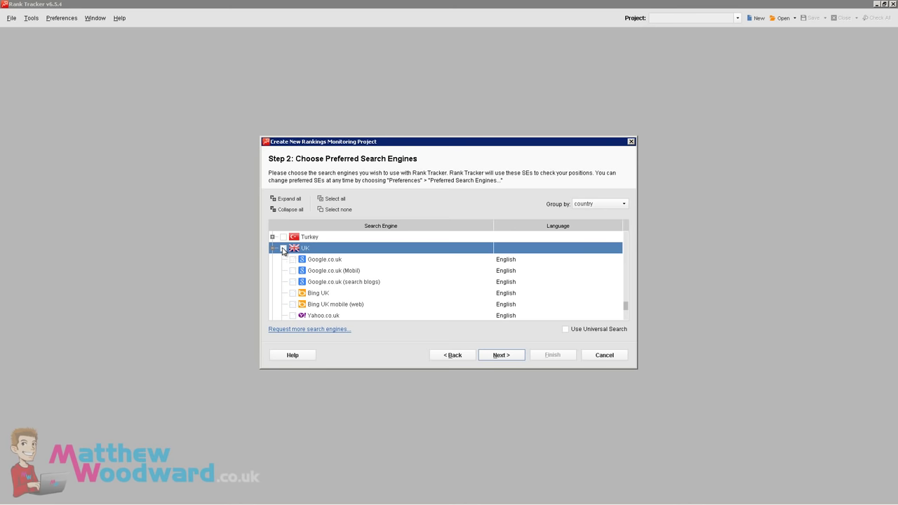
click(293, 260)
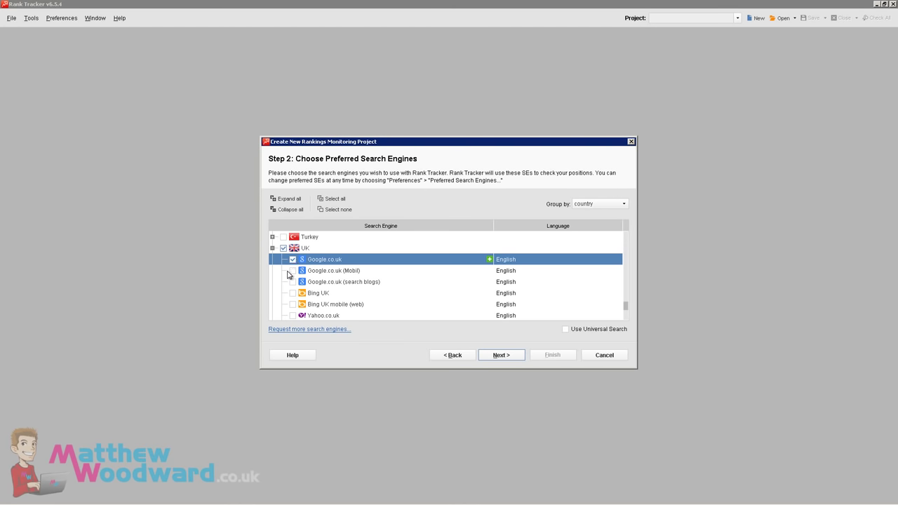
click(292, 293)
scroll(286, 295, down, 1)
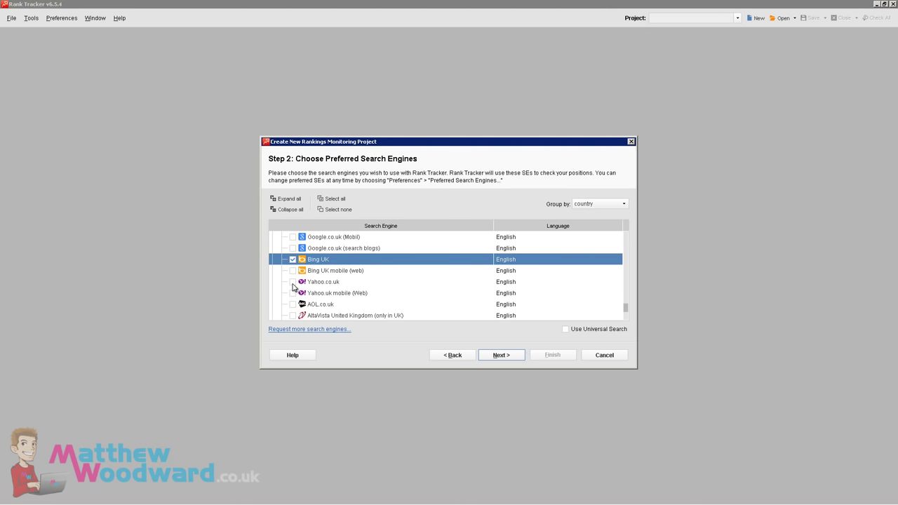
click(292, 283)
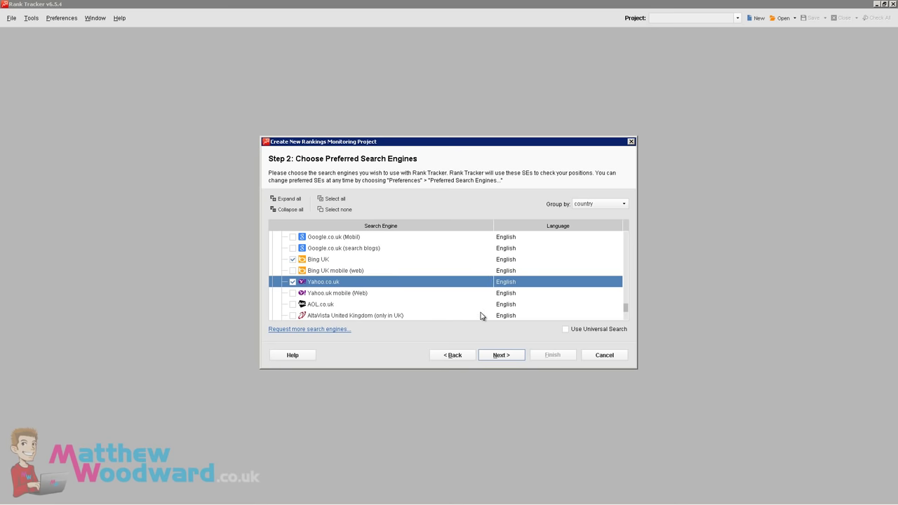
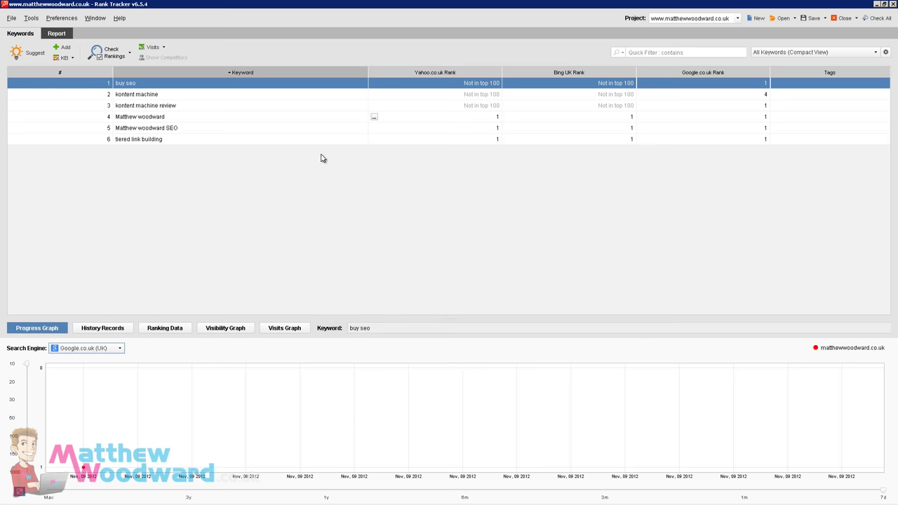
Go through the tracked keywords and compare their ranks in Yahoo.co.uk, Bing UK and Google.co.uk.
click(413, 120)
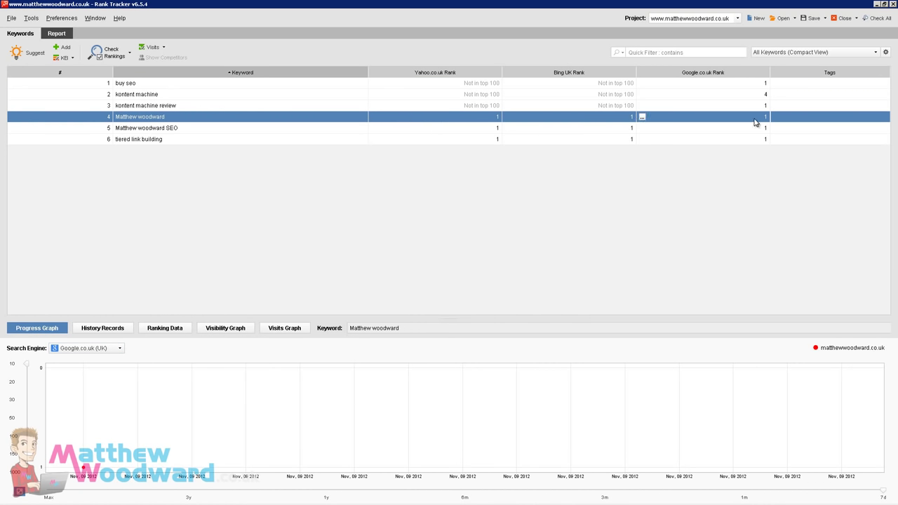
click(212, 131)
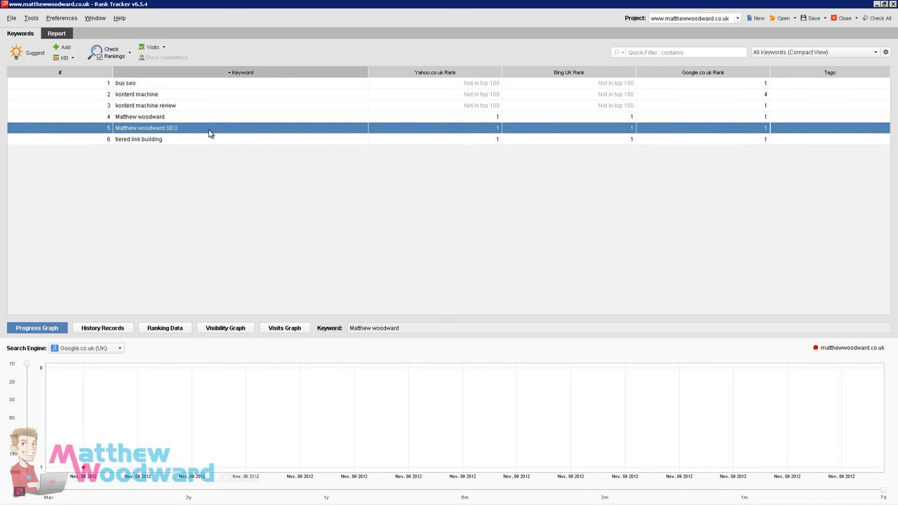
click(127, 142)
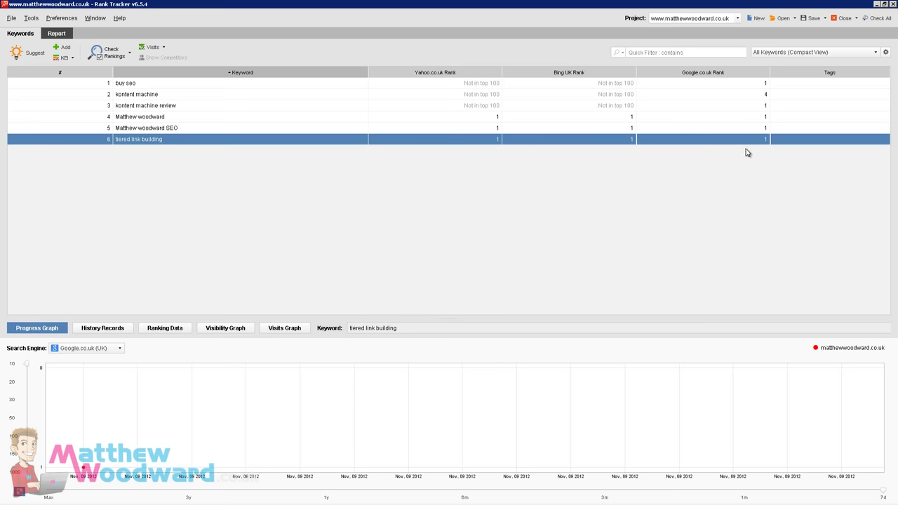
click(705, 108)
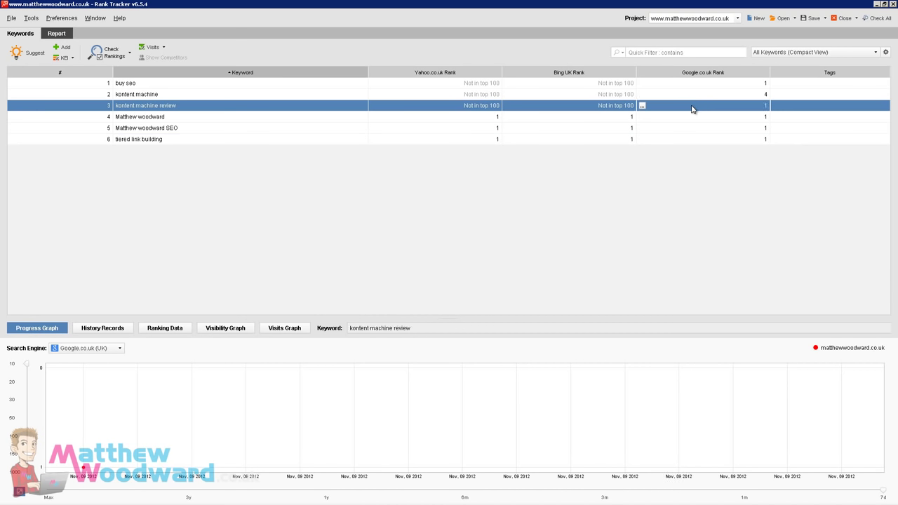
click(752, 94)
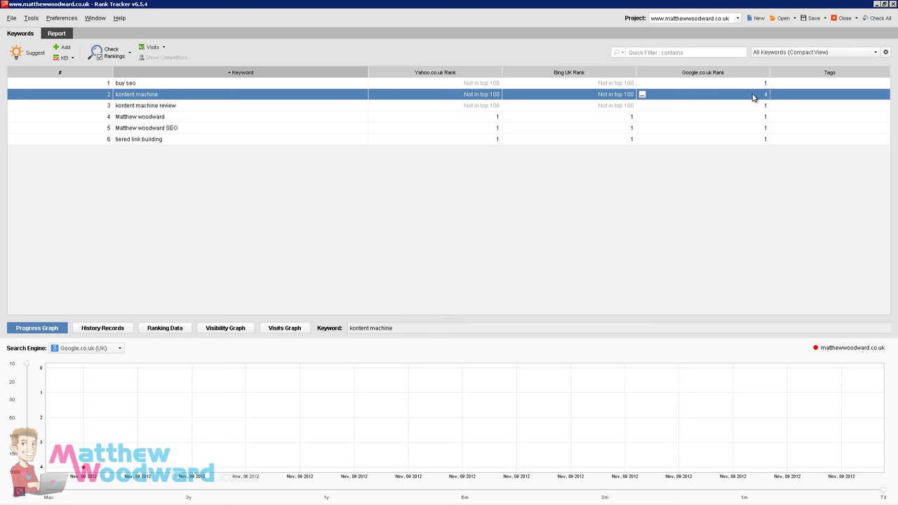
click(739, 86)
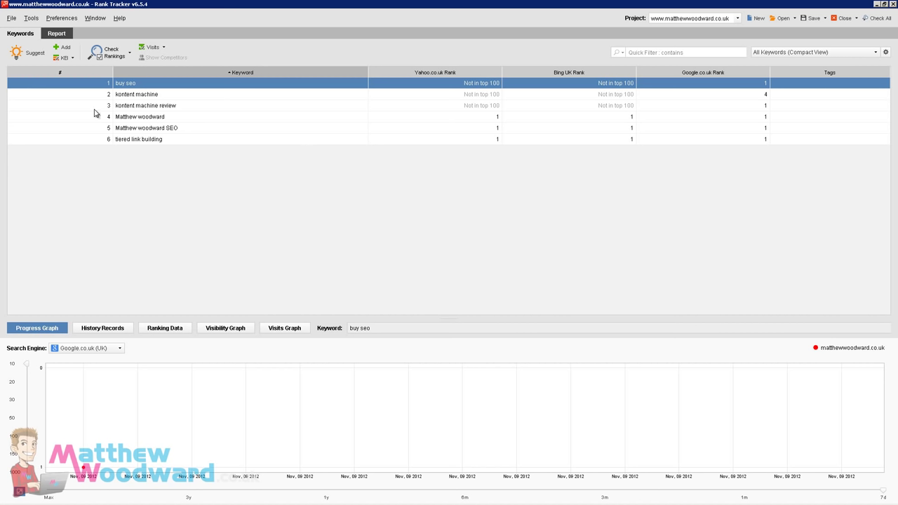
View the tracked keywords in the detailed view and the Top 10 In Any Search Engine view, and return to All Keywords (Compact View).
click(780, 54)
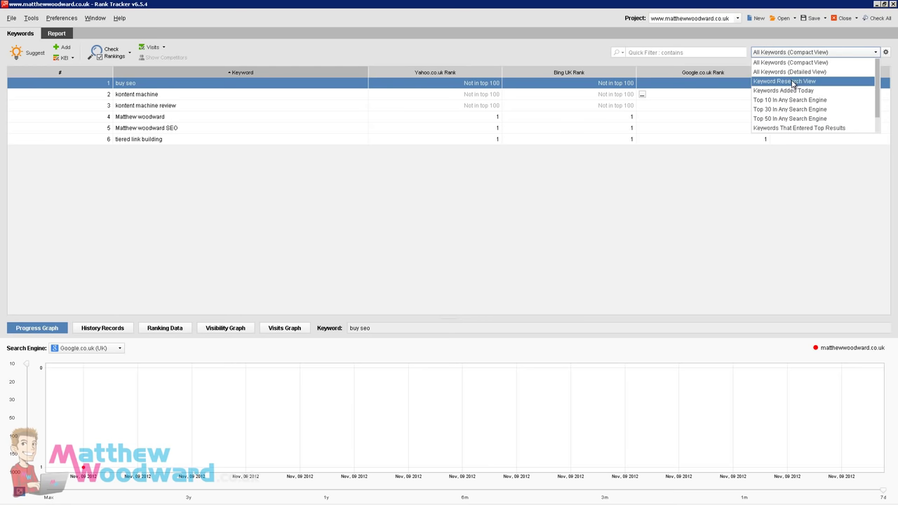
click(791, 75)
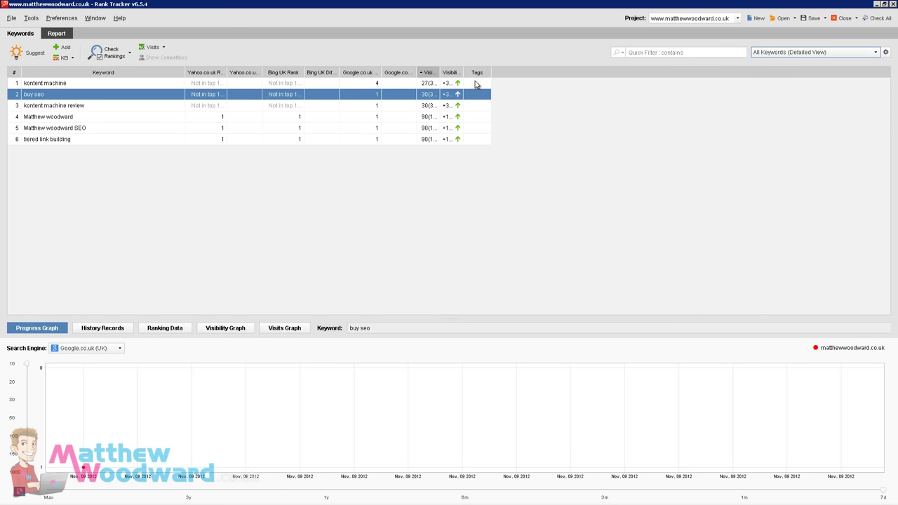
click(779, 52)
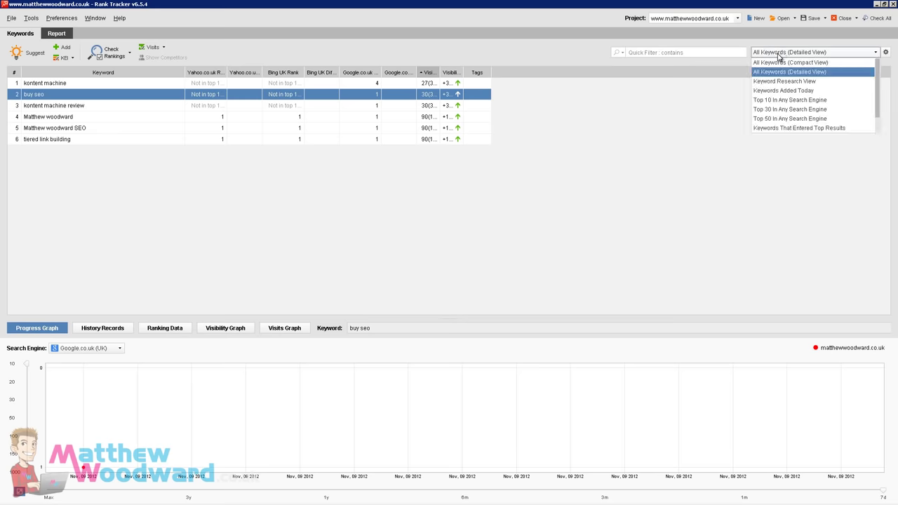
click(777, 101)
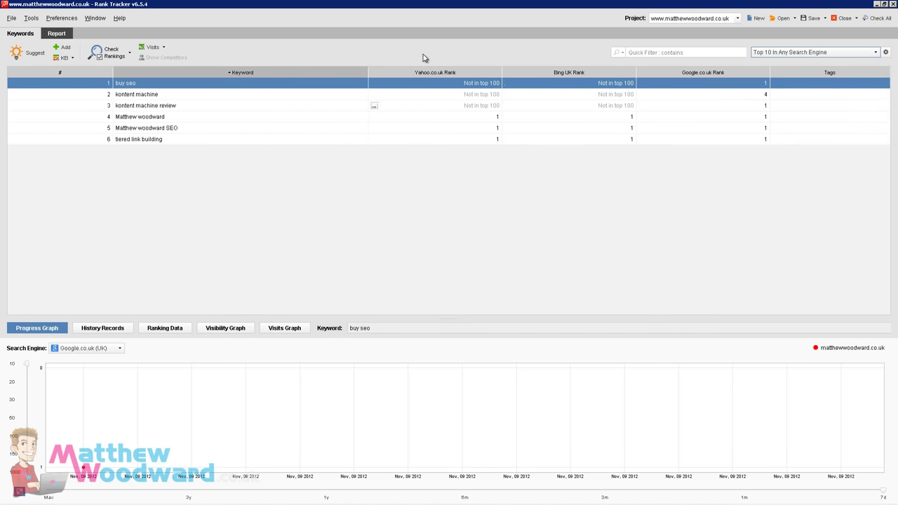
click(816, 53)
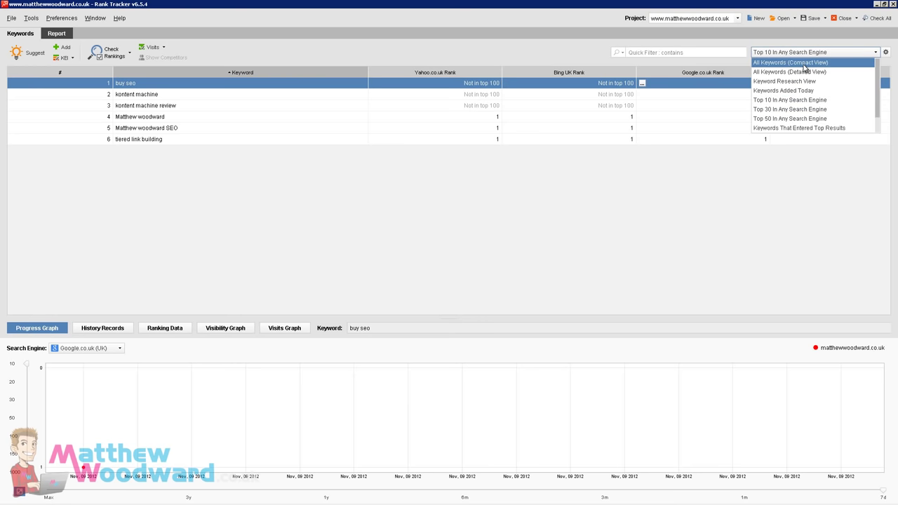
click(759, 61)
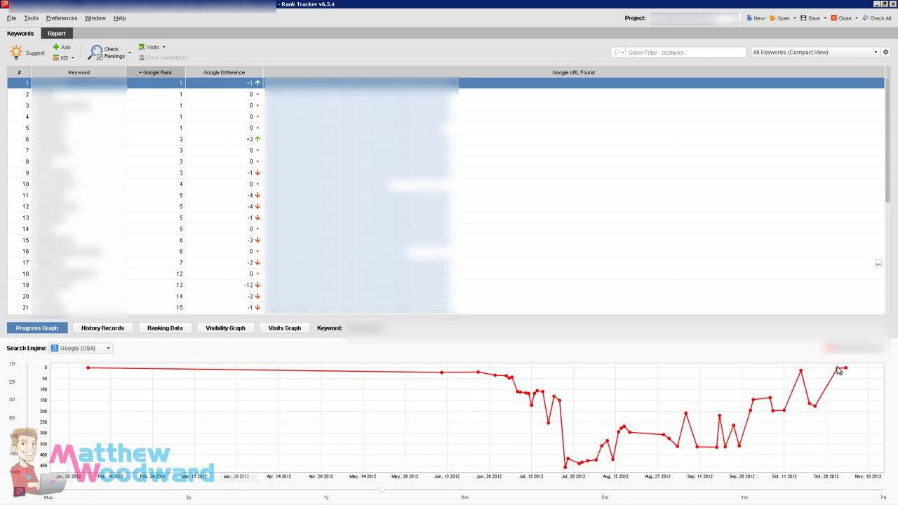
Compare the Google (USA) progress graphs of the first six keywords in the second project, ending on the first keyword.
click(161, 95)
click(161, 106)
click(161, 117)
click(161, 129)
click(168, 140)
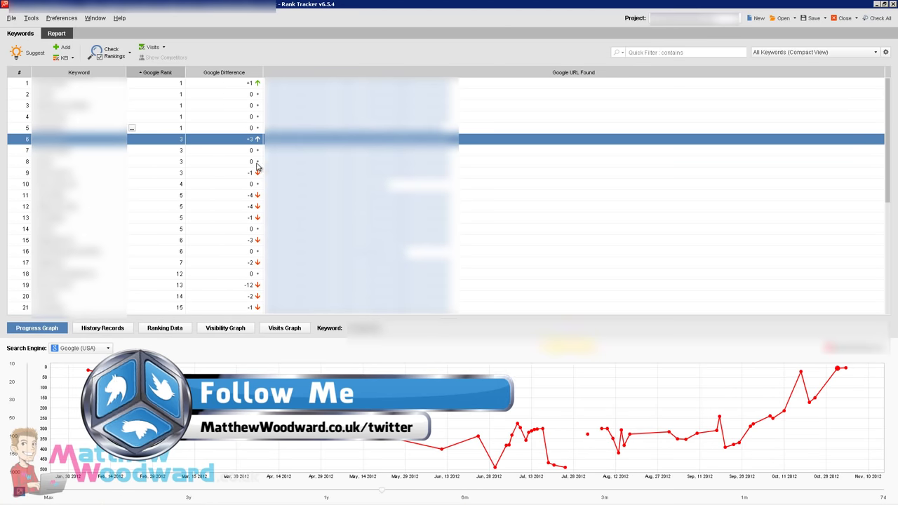
click(176, 128)
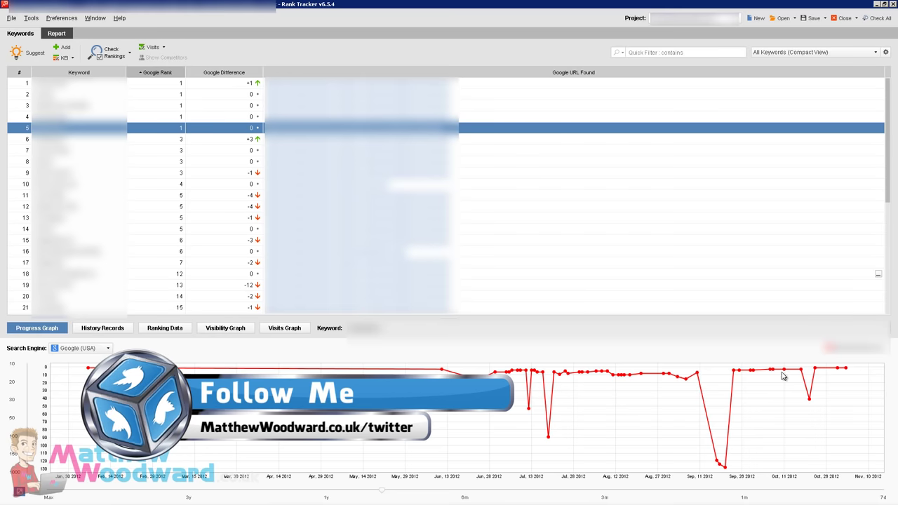
key(Up)
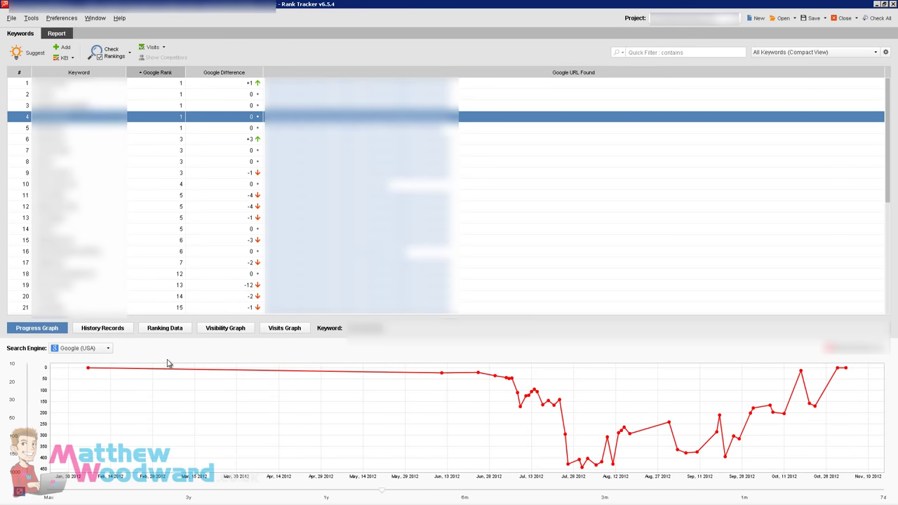
click(67, 86)
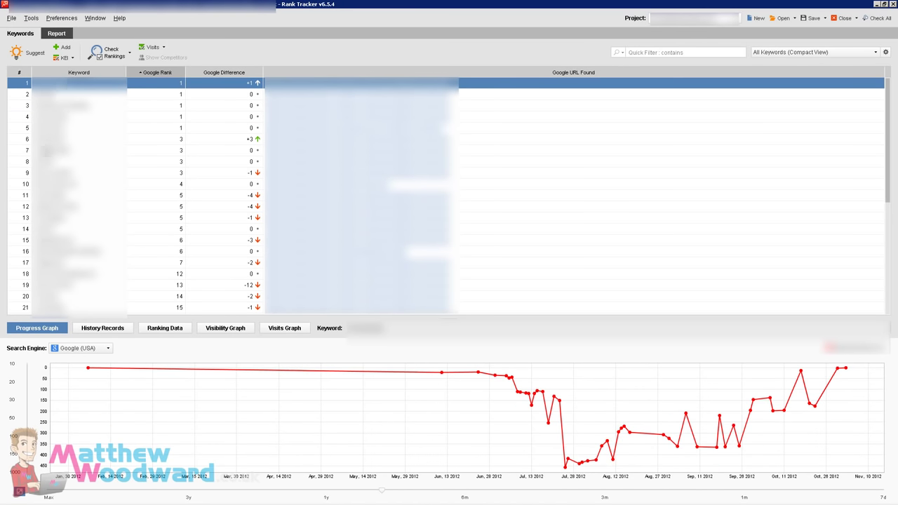
Review the first keyword's history records and ranking data, followed by its visibility and visits graphs.
click(103, 329)
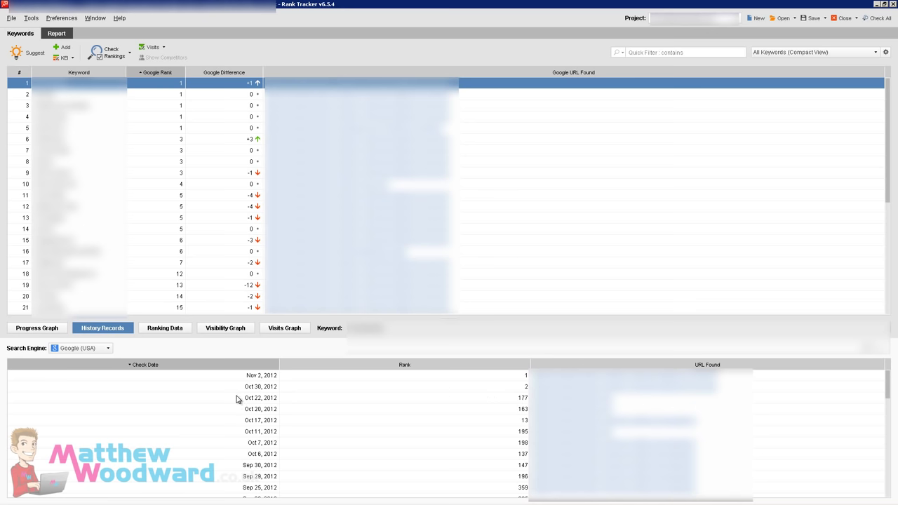
click(164, 328)
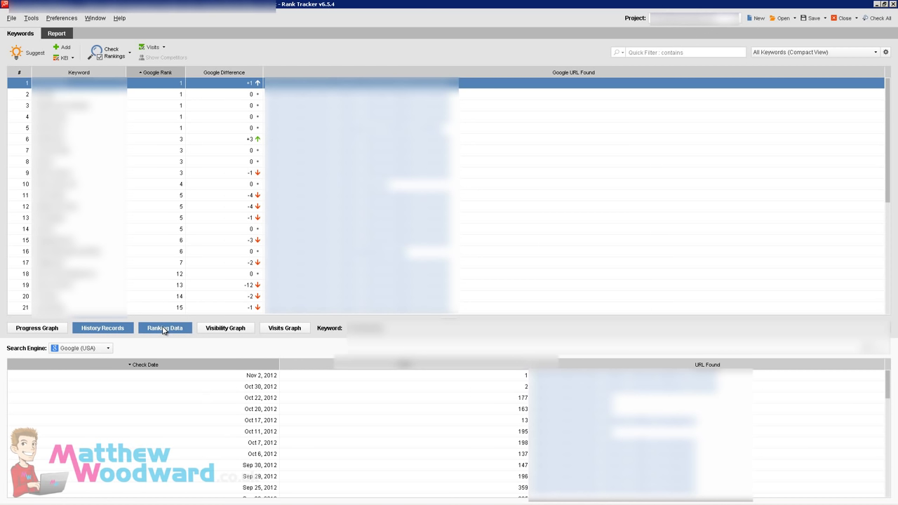
click(211, 330)
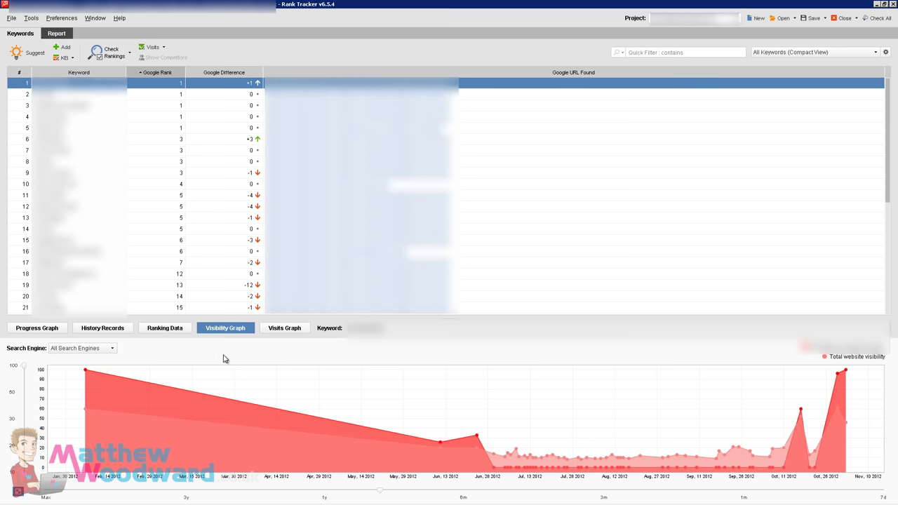
click(285, 329)
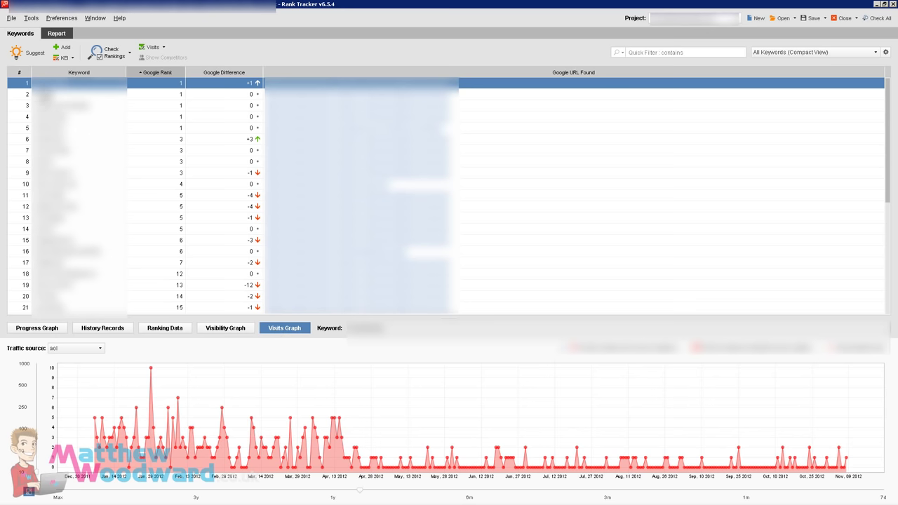
Compare the visits graphs of the second, third and fourth keywords, and return to the first keyword.
click(44, 94)
click(45, 105)
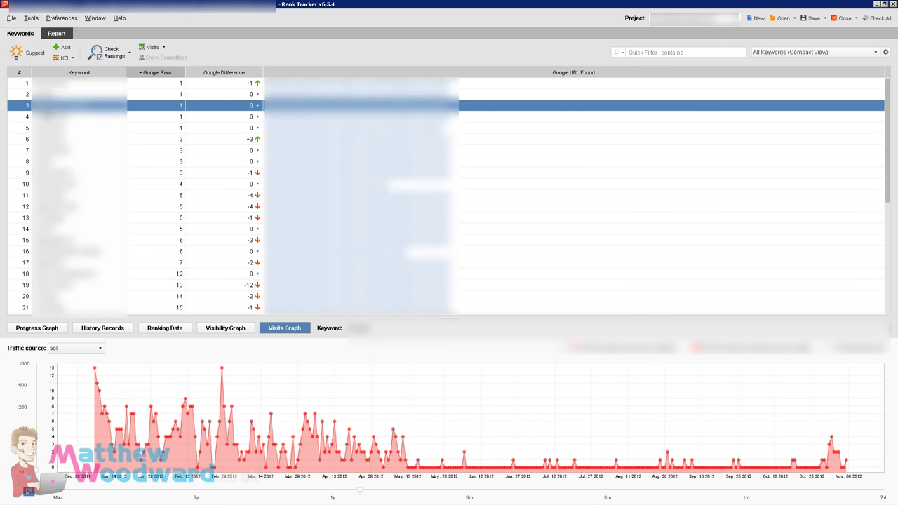
click(44, 117)
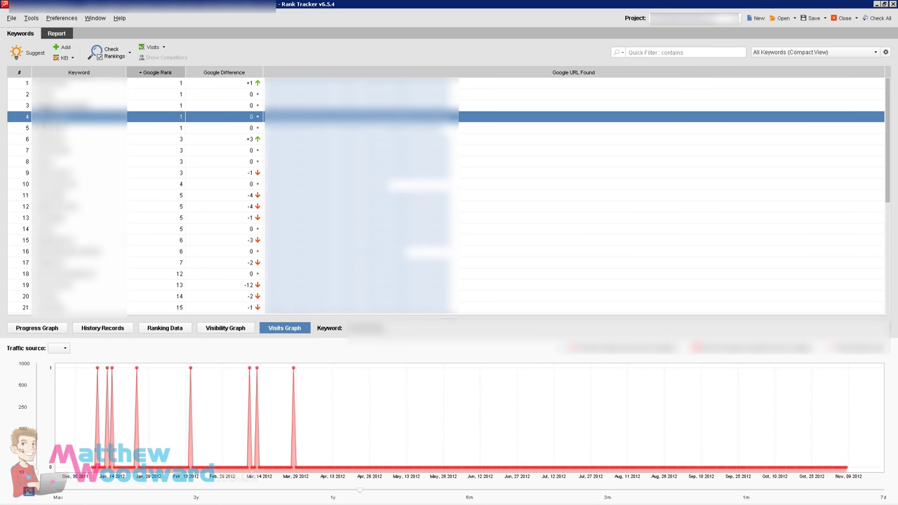
click(56, 85)
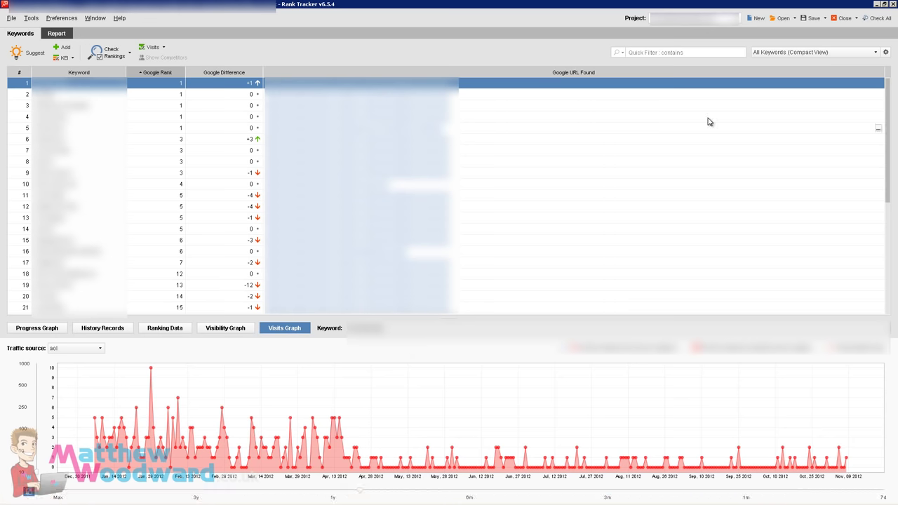
Inspect all keywords in the detailed view, and list only the Keywords Losing Positions.
click(794, 55)
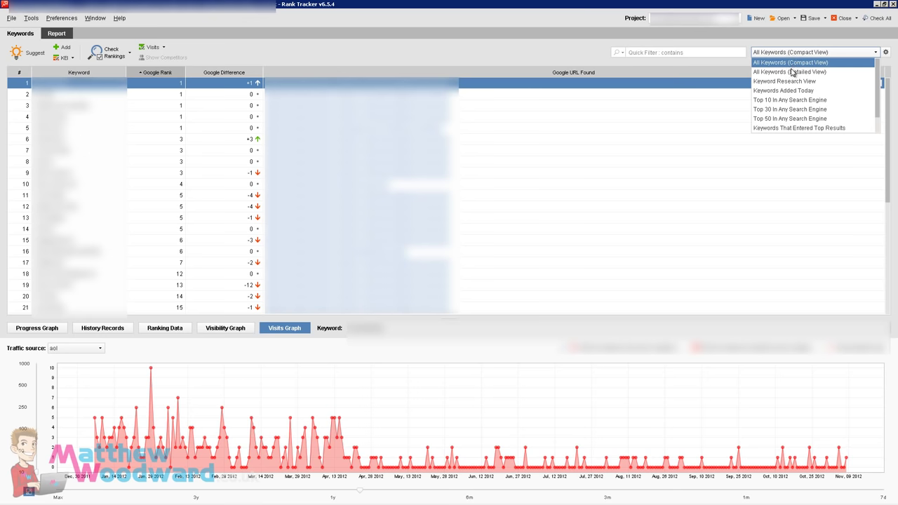
click(792, 72)
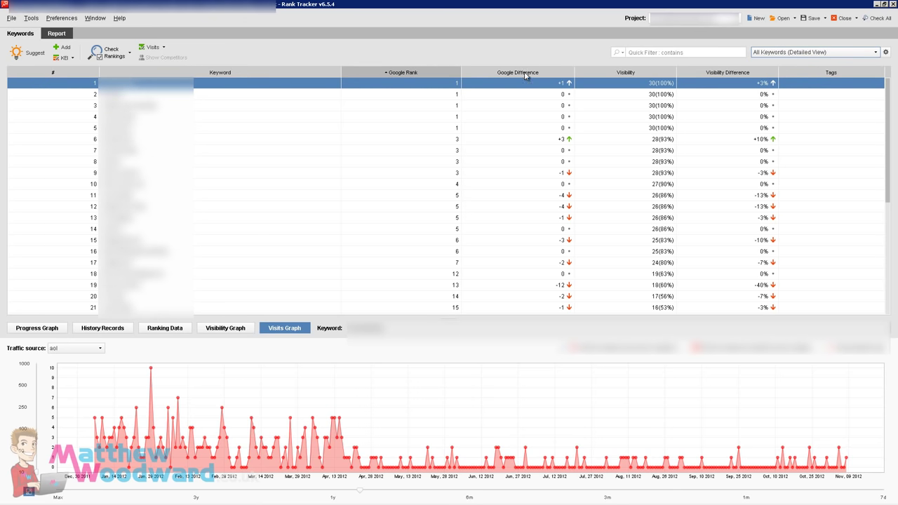
click(799, 54)
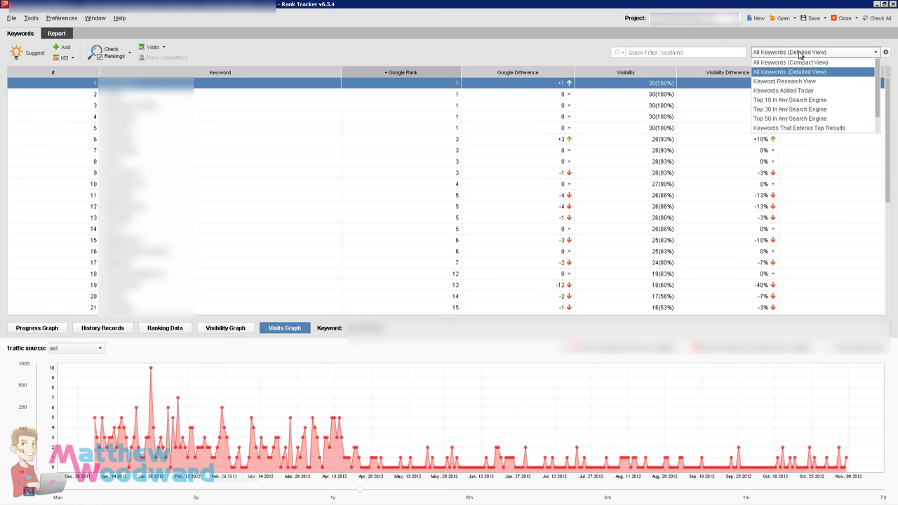
scroll(814, 93, down, 1)
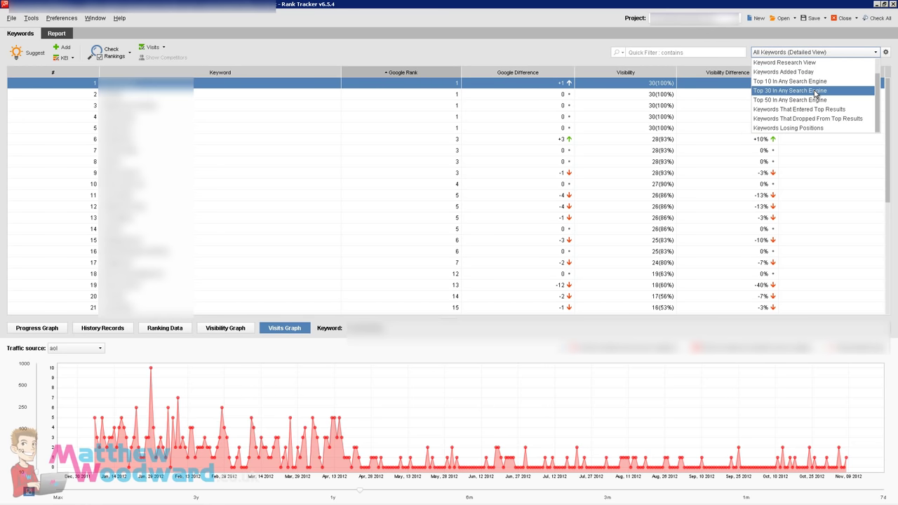
click(781, 128)
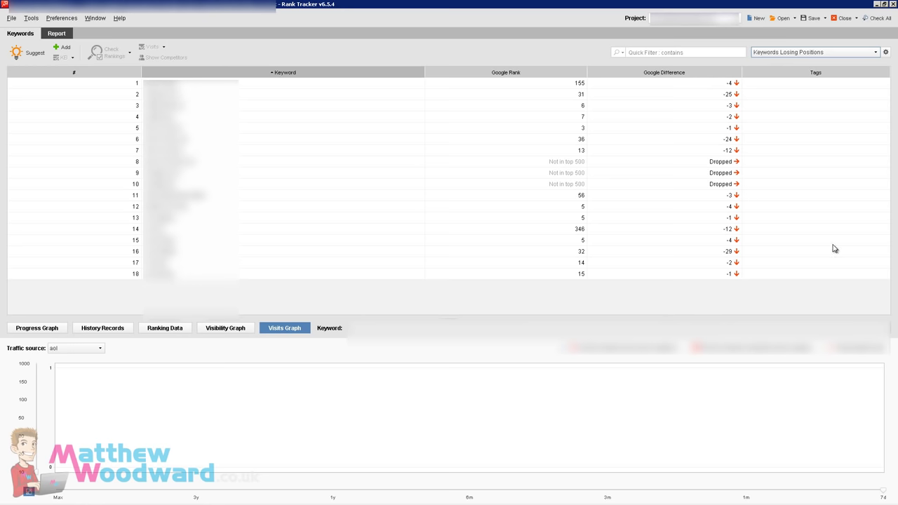
Check the keywords that entered and those that dropped from top results, and restore All Keywords (Compact View).
click(795, 50)
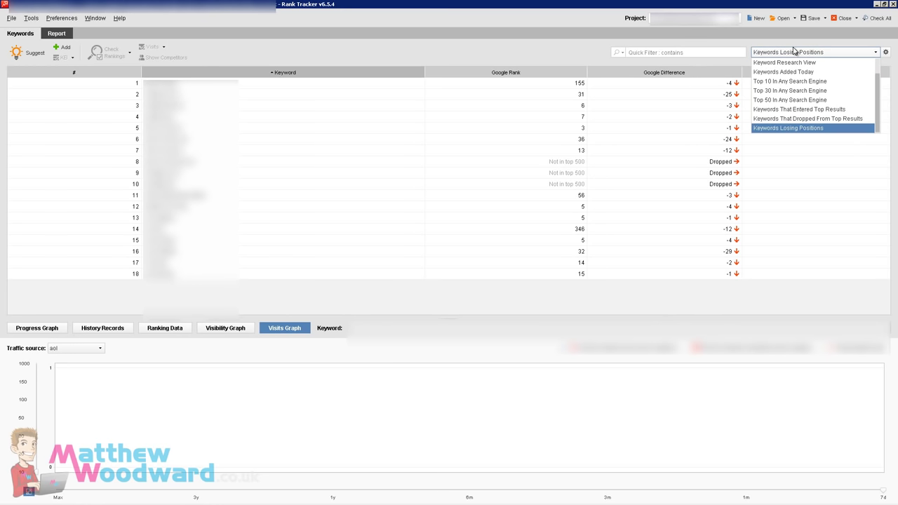
click(790, 109)
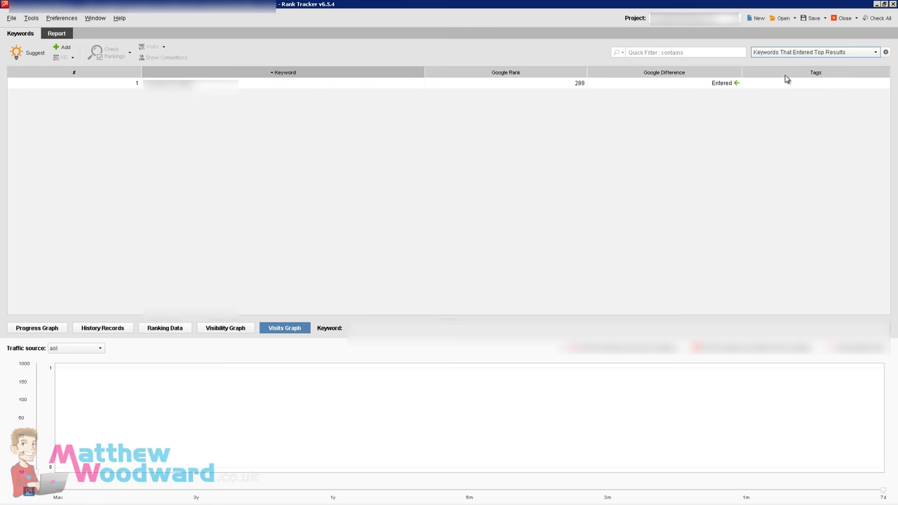
click(800, 54)
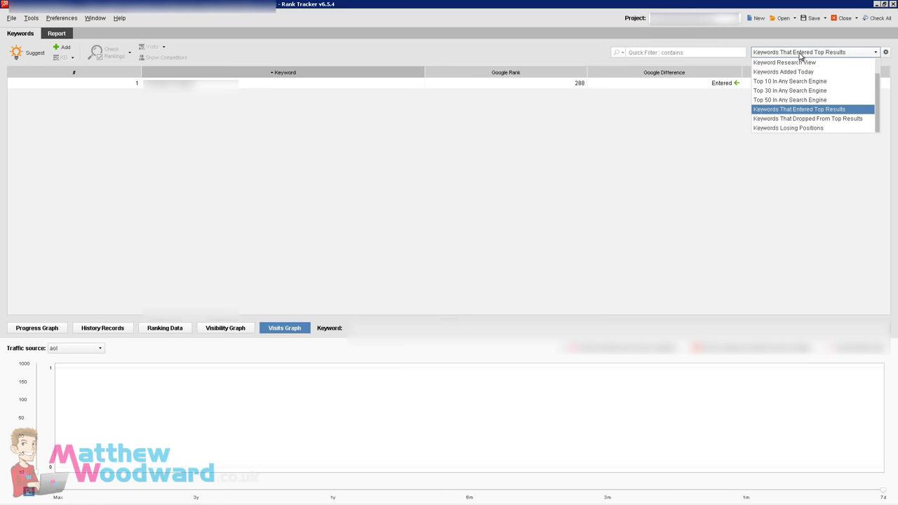
click(792, 119)
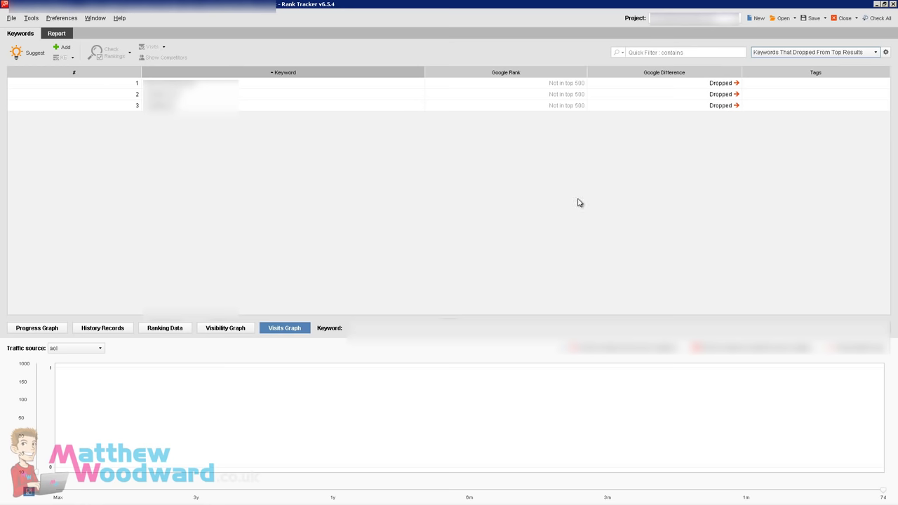
click(795, 53)
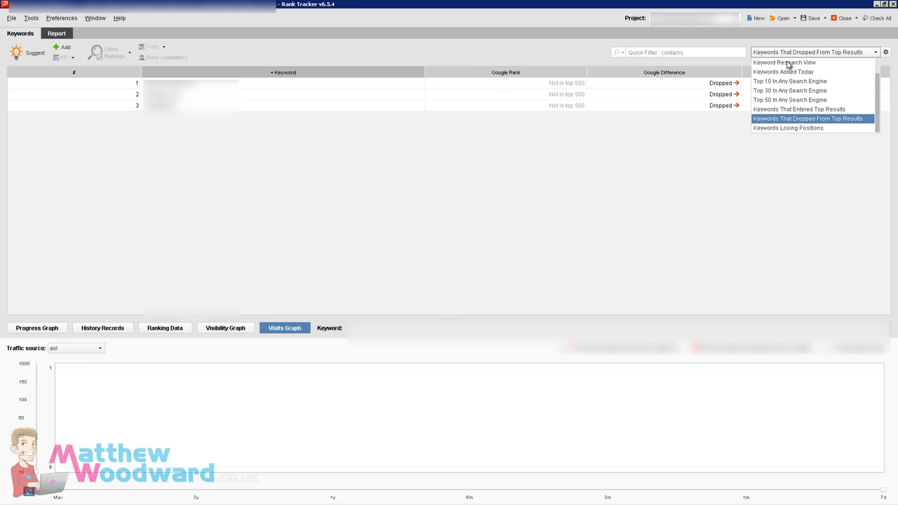
click(789, 63)
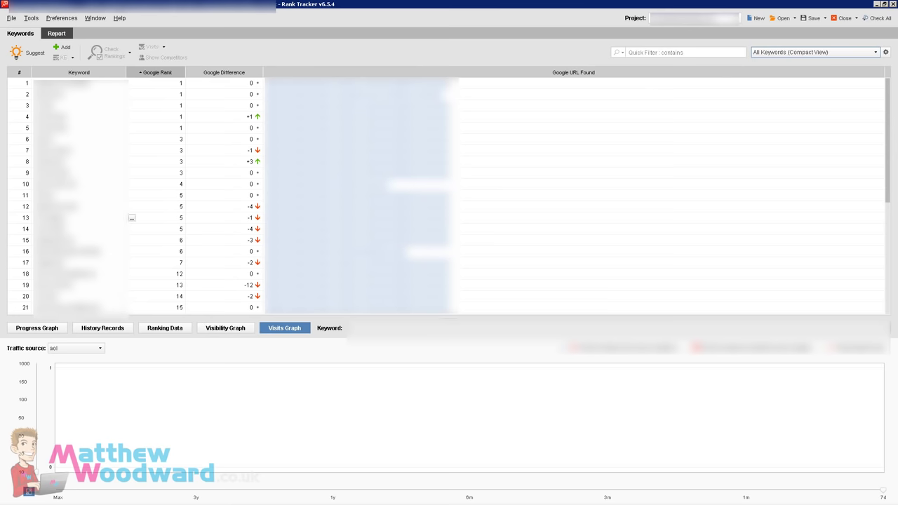
Read the Keyword Rankings and Visibility Report down to the rankings overview, and look through the other available report types.
click(56, 33)
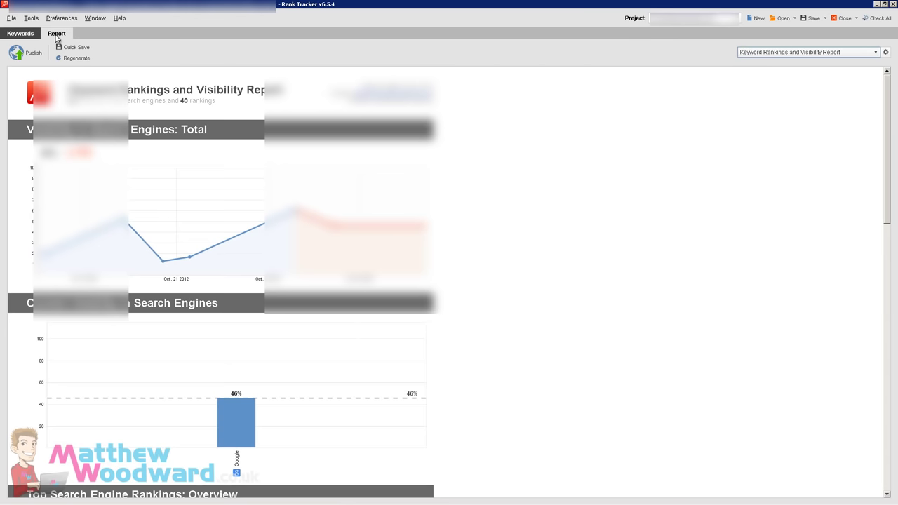
drag(888, 143, 856, 174)
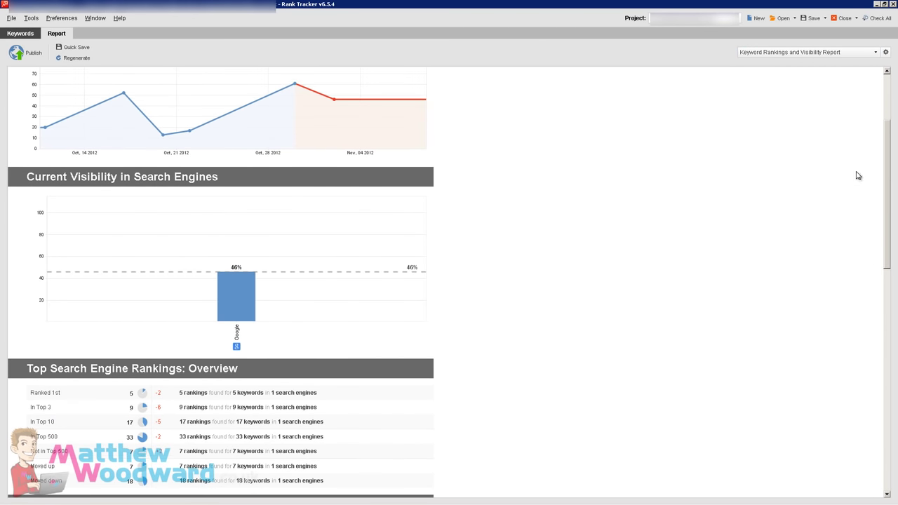
click(768, 53)
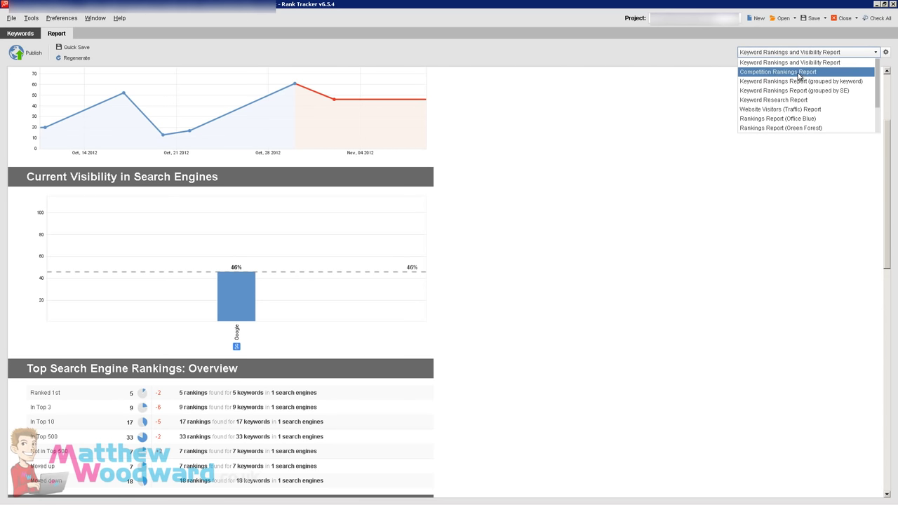
scroll(800, 82, down, 3)
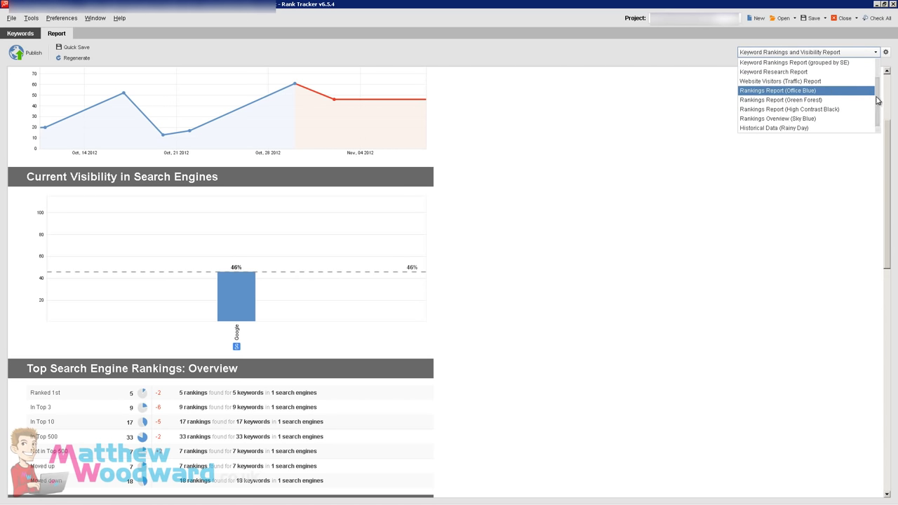
drag(876, 101, 870, 62)
click(876, 63)
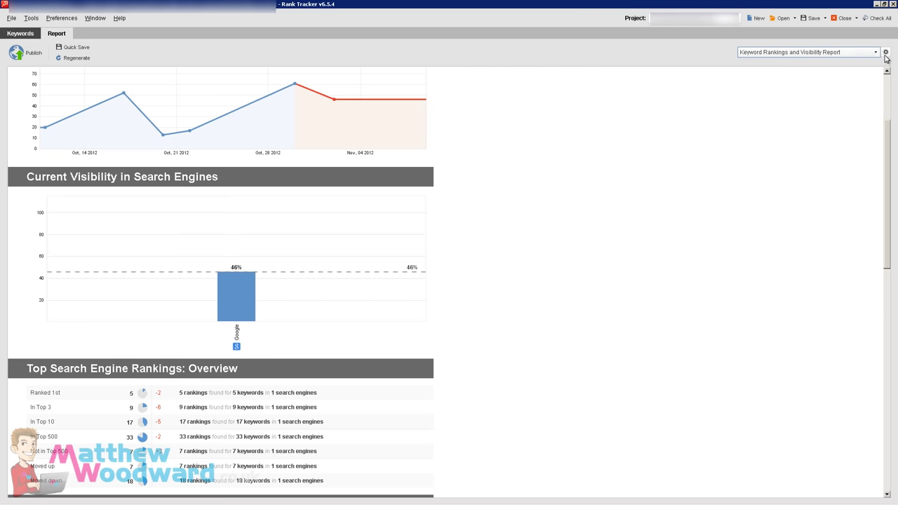
Open the report template settings, inspect the code of the Keyword Rankings and Visibility Report template, and close its editor.
click(885, 54)
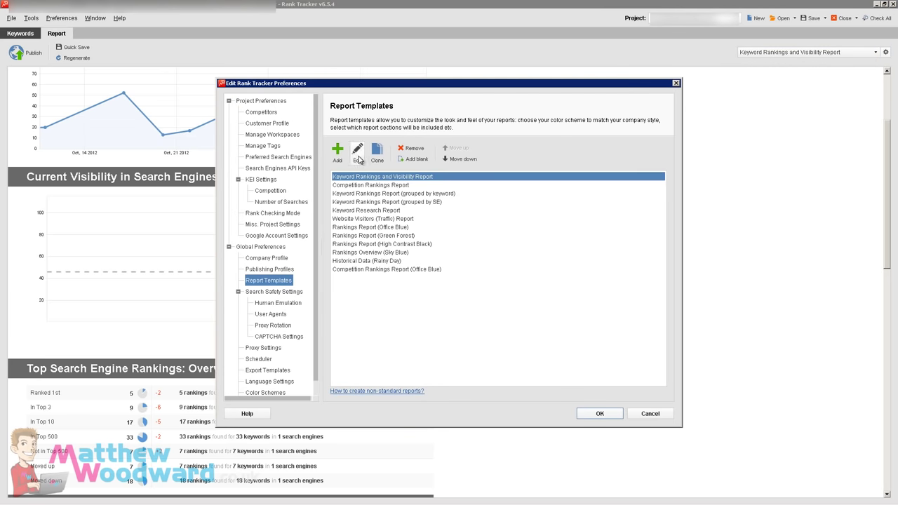
click(358, 154)
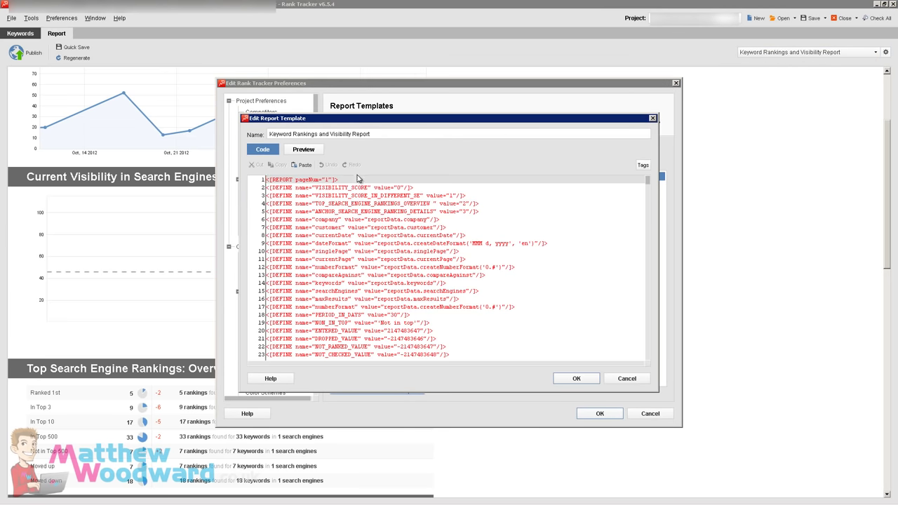
click(653, 119)
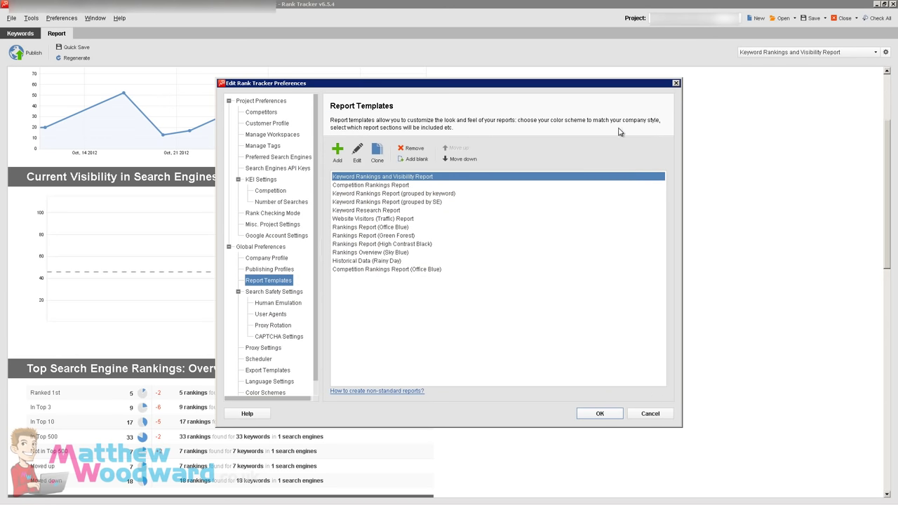
Review the Company Profile fields and the Rank Checking Mode options in the preferences, and leave the preferences without saving.
click(279, 258)
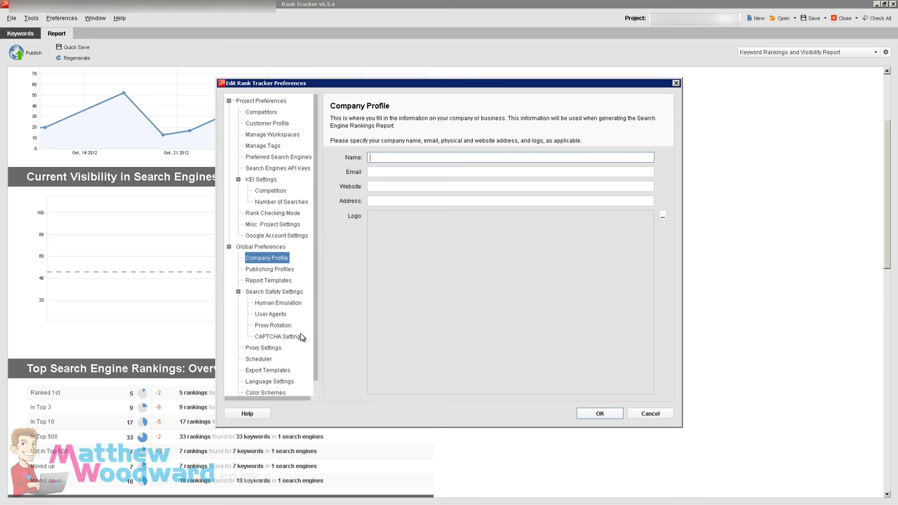
click(286, 214)
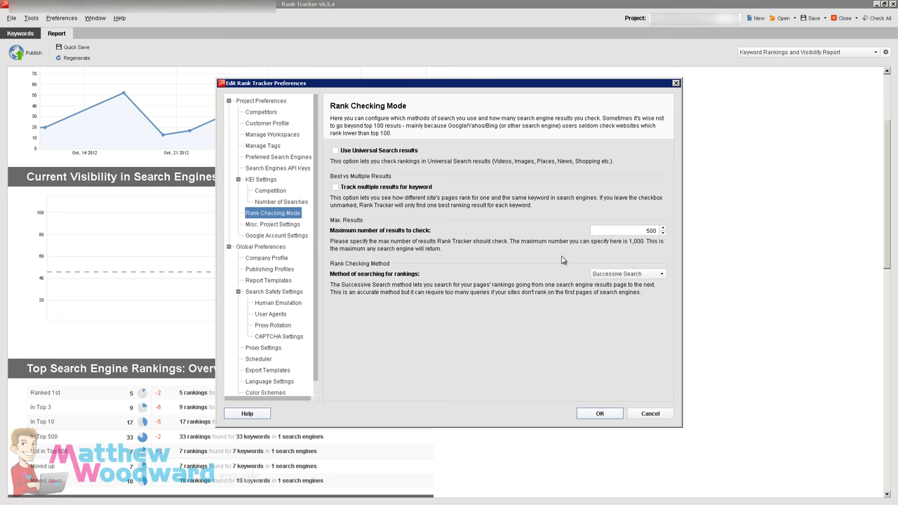
scroll(316, 142, down, 1)
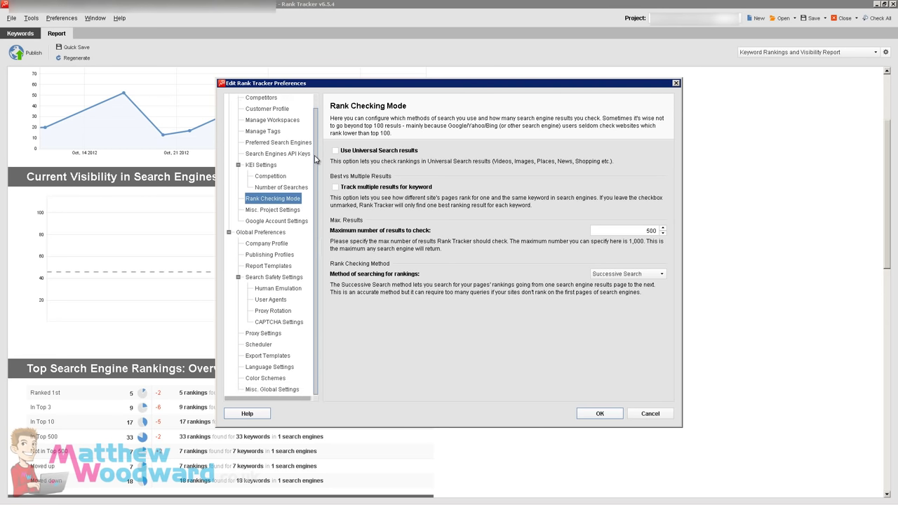
scroll(316, 143, up, 1)
click(651, 414)
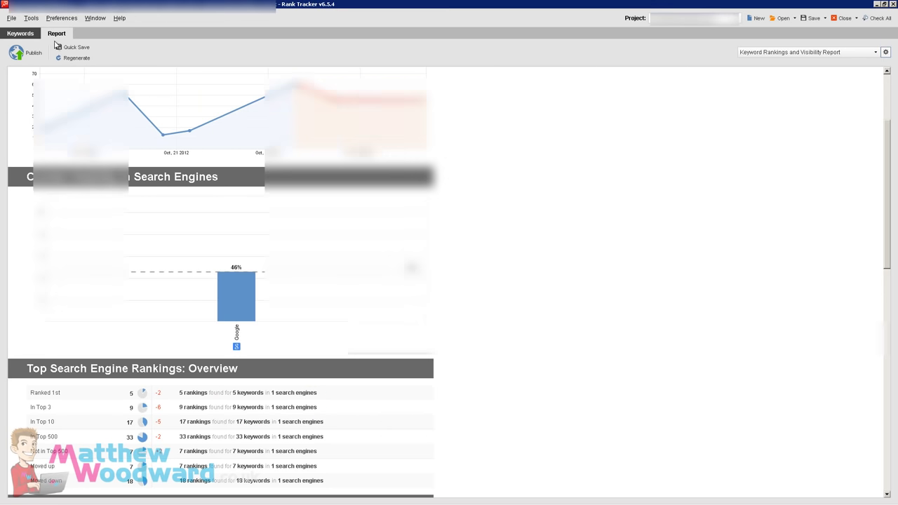
Return to the keywords and inspect the competitor preferences, including the form for adding a competitor, cancelling both.
click(20, 33)
click(61, 17)
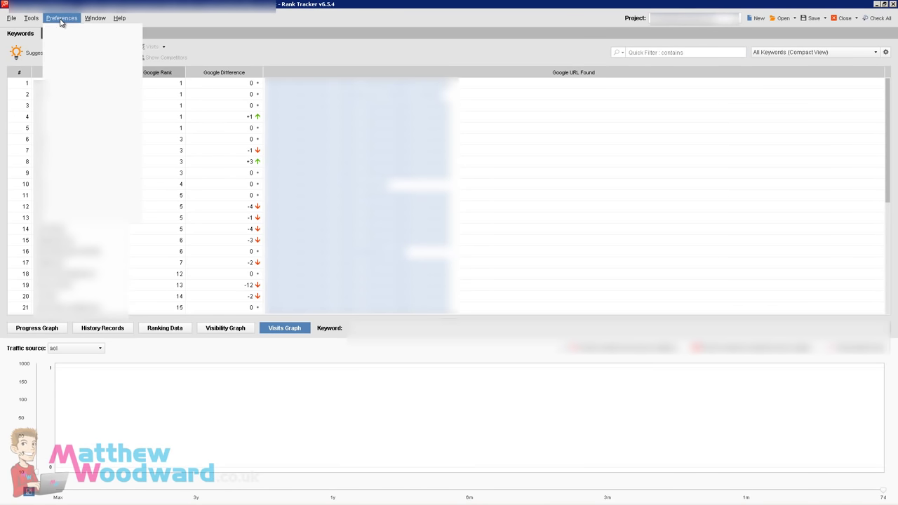
click(60, 33)
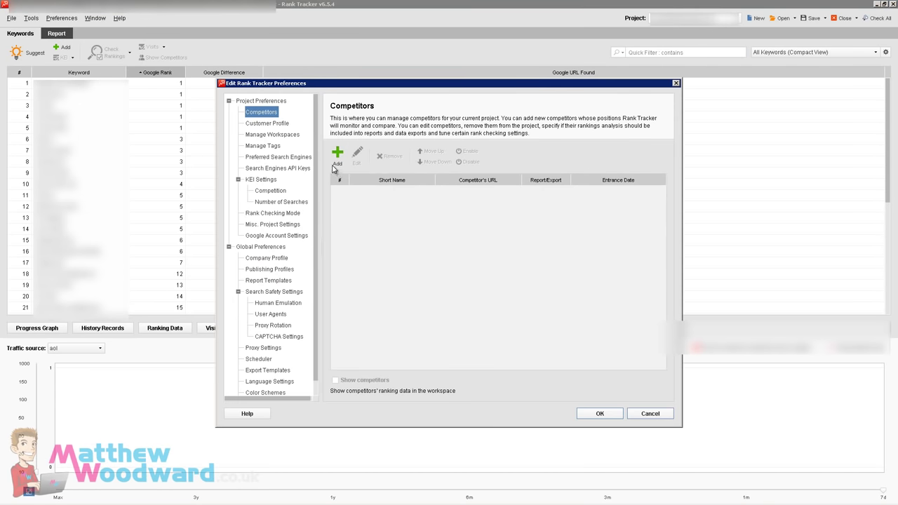
click(336, 150)
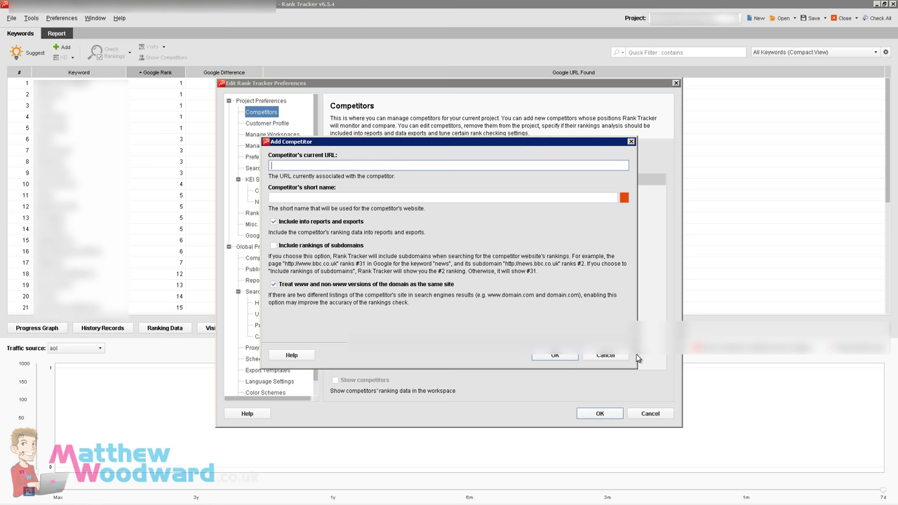
click(620, 357)
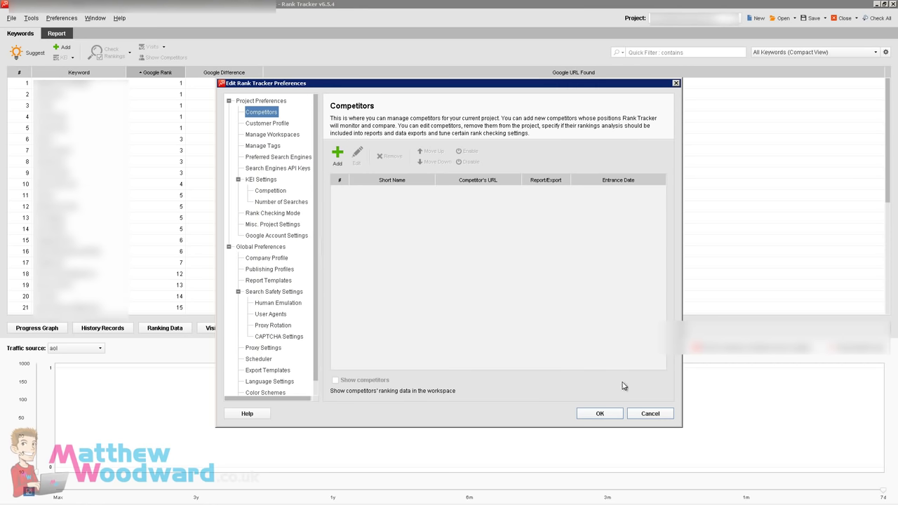
click(650, 413)
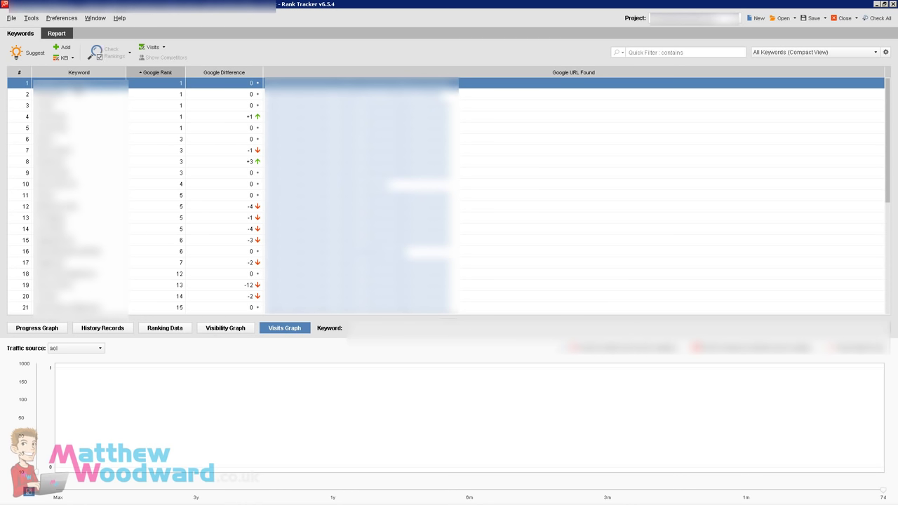
Compare the progress graphs of the first, fifth and fourth keywords, and view the fourth keyword's history records.
click(42, 328)
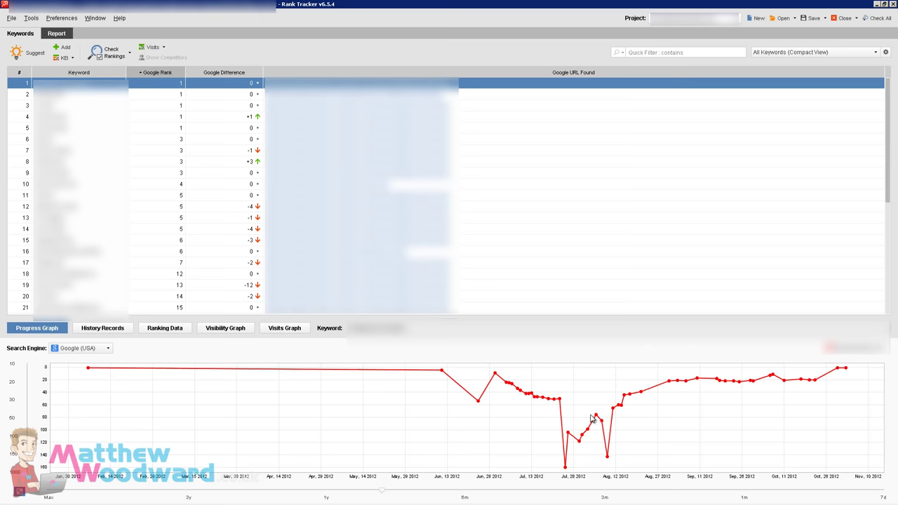
click(48, 129)
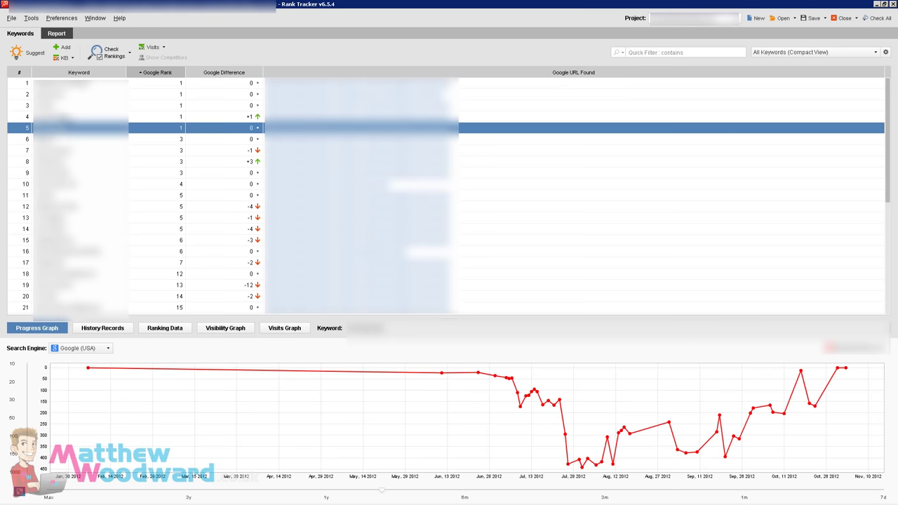
key(Up)
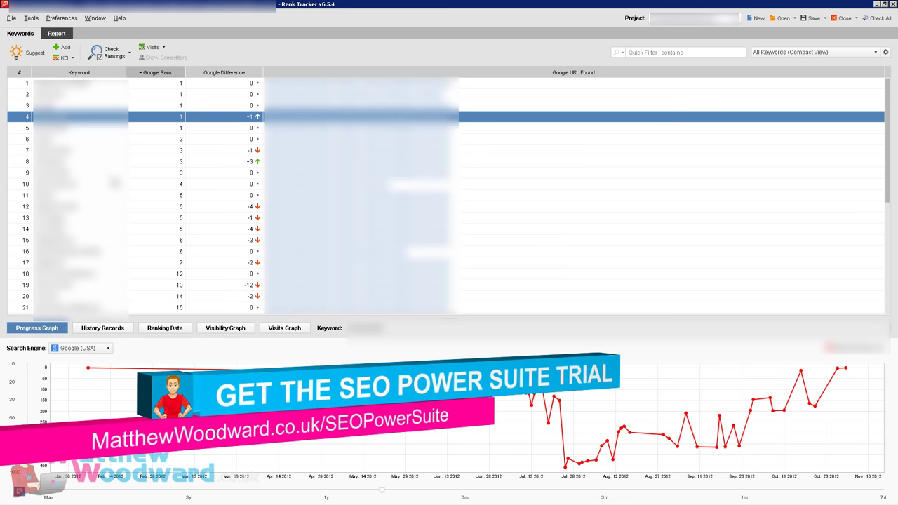
click(104, 331)
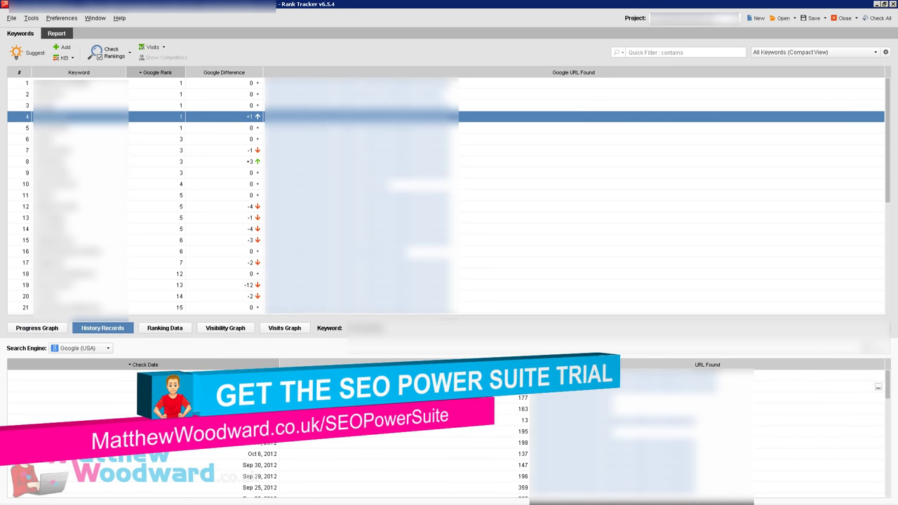
mouse_move(886, 384)
mouse_down()
mouse_move(887, 489)
mouse_move(884, 371)
mouse_up()
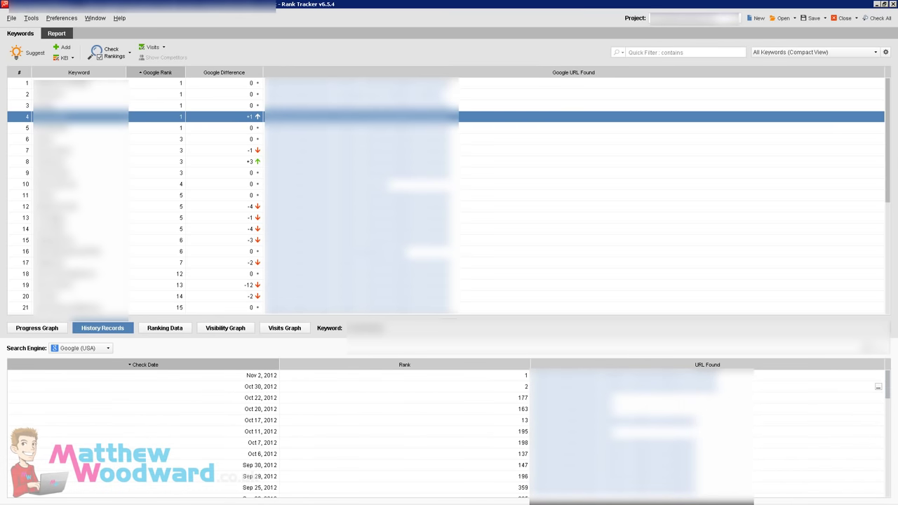
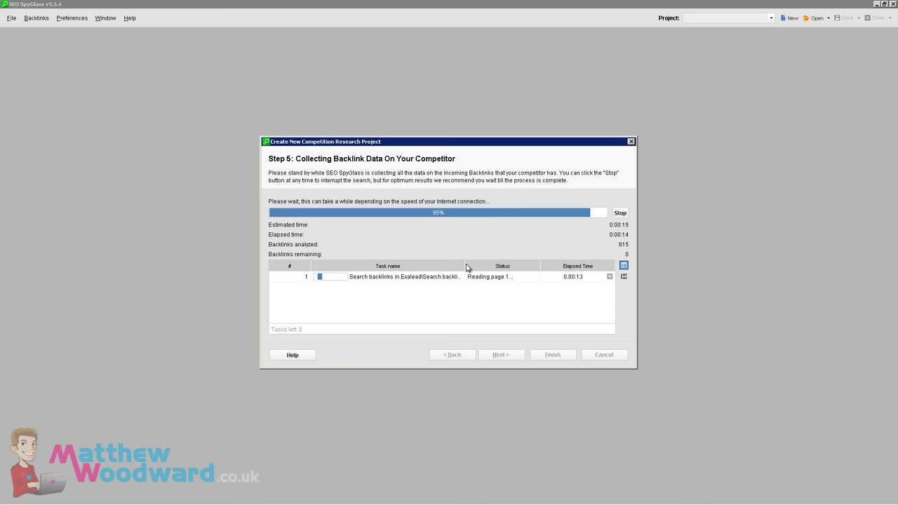
In SEO SpyGlass, complete the competition research project without the remaining Exalead search, and start updating its backlink factors.
click(609, 277)
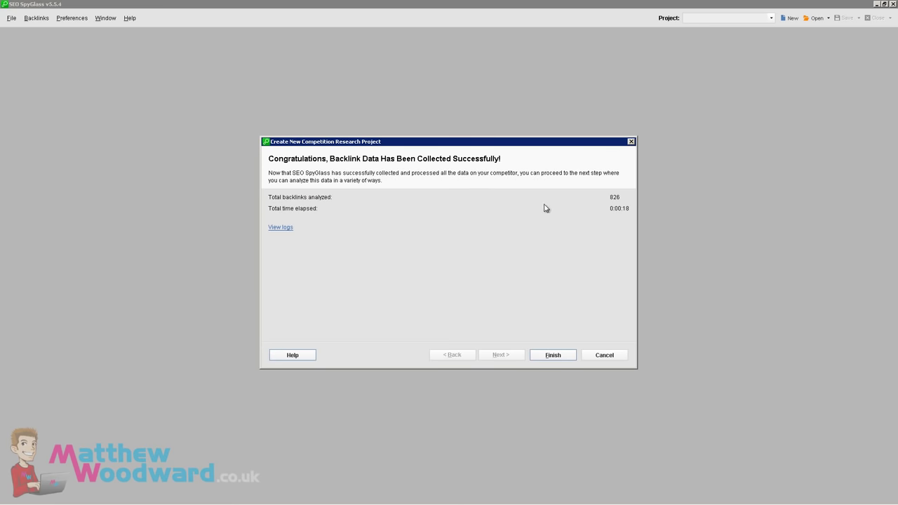
click(561, 356)
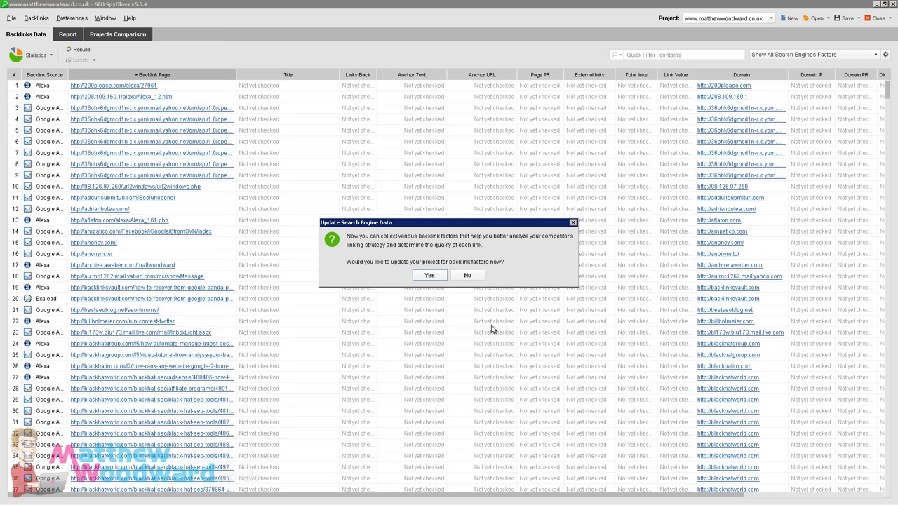
click(427, 278)
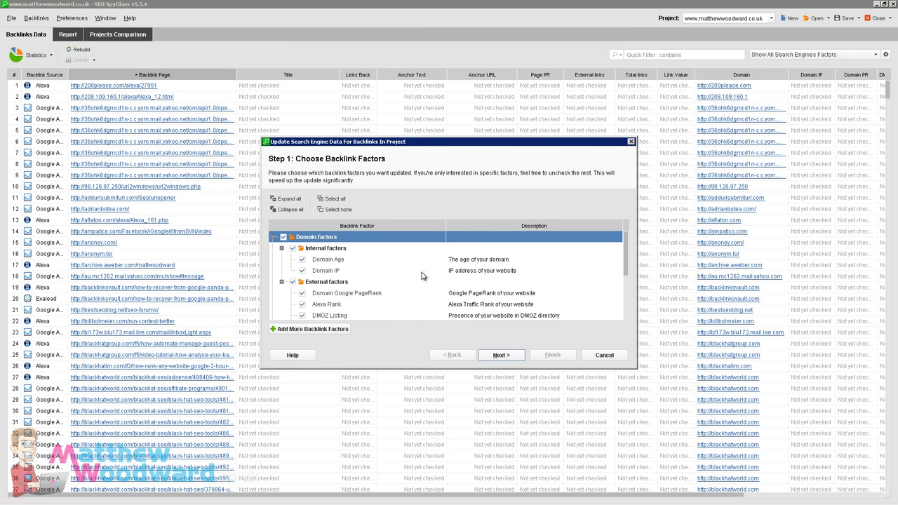
Examine the additional domain, page and social media factors in the preferred backlink factors list, and return to the update wizard.
drag(627, 254, 637, 232)
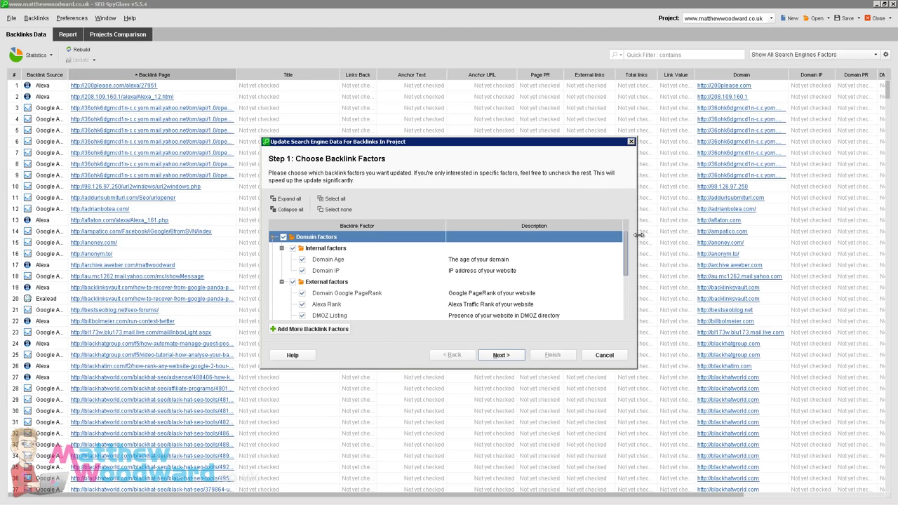
click(334, 330)
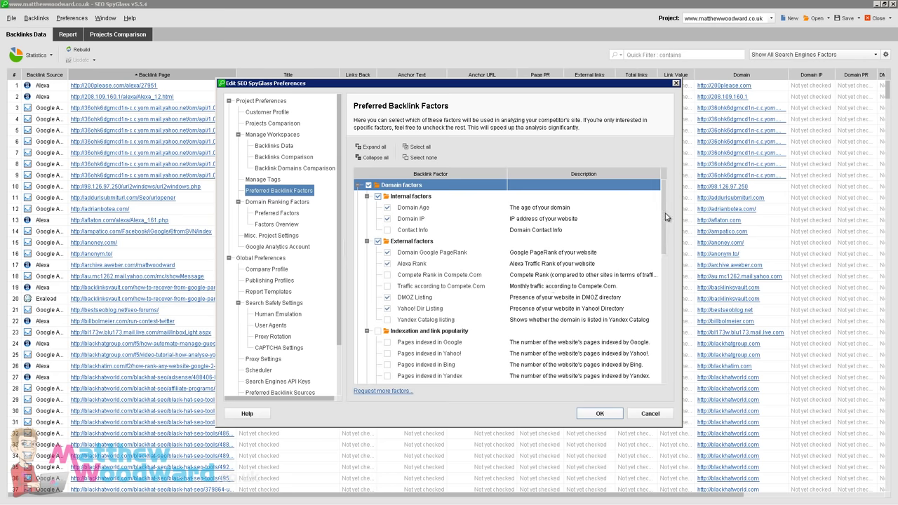
scroll(550, 239, down, 4)
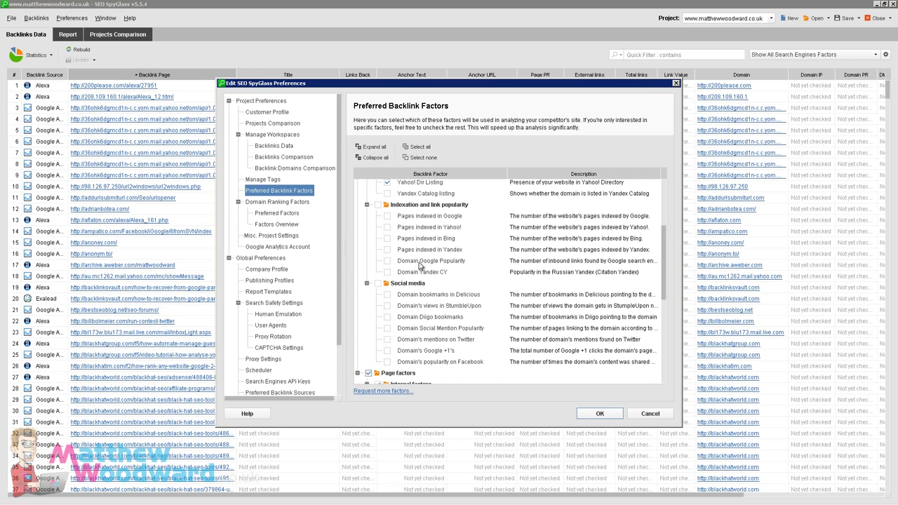
scroll(424, 270, down, 1)
scroll(412, 289, down, 3)
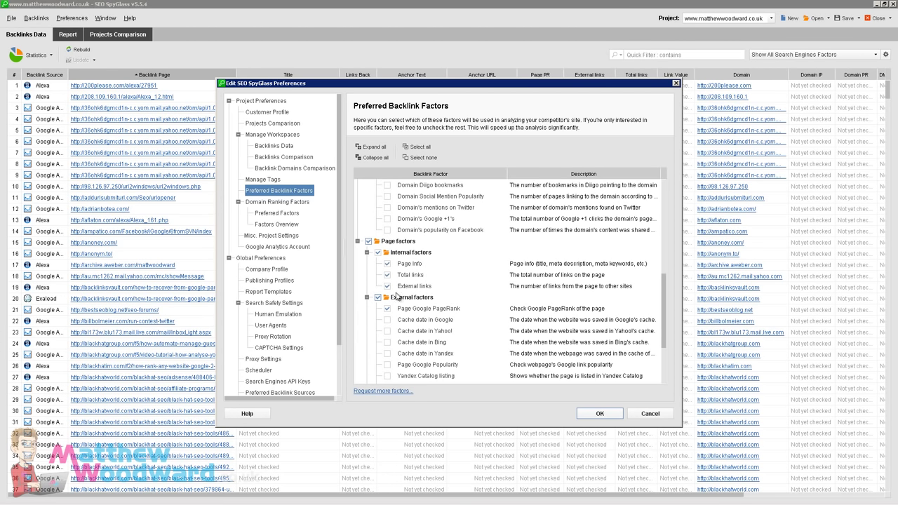
scroll(467, 284, down, 2)
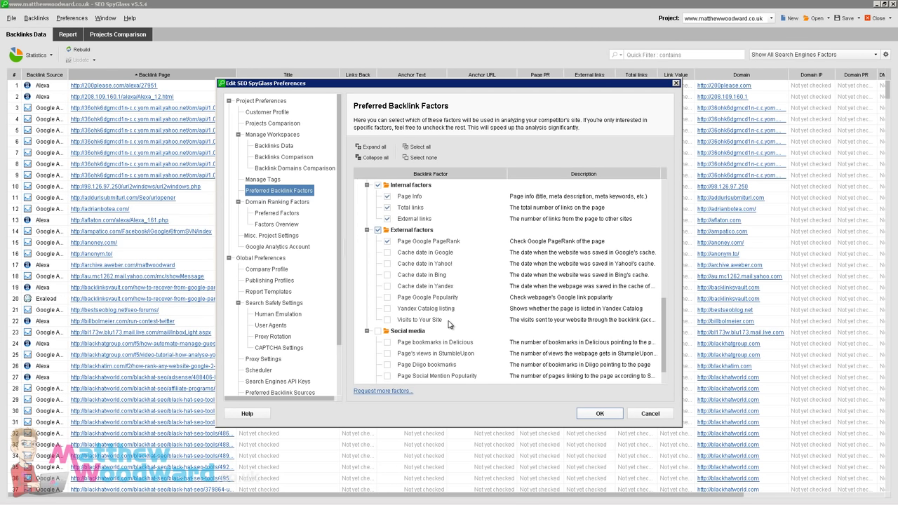
scroll(449, 324, down, 1)
scroll(447, 354, up, 10)
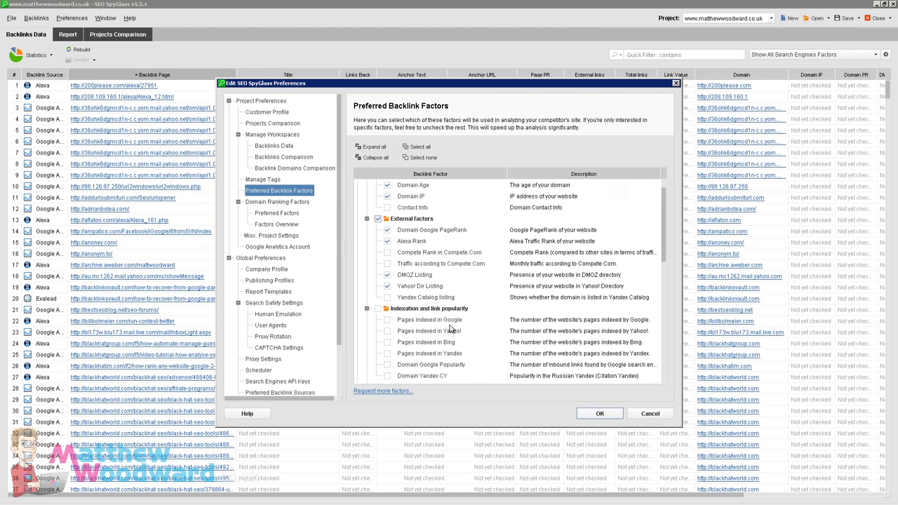
scroll(450, 328, up, 1)
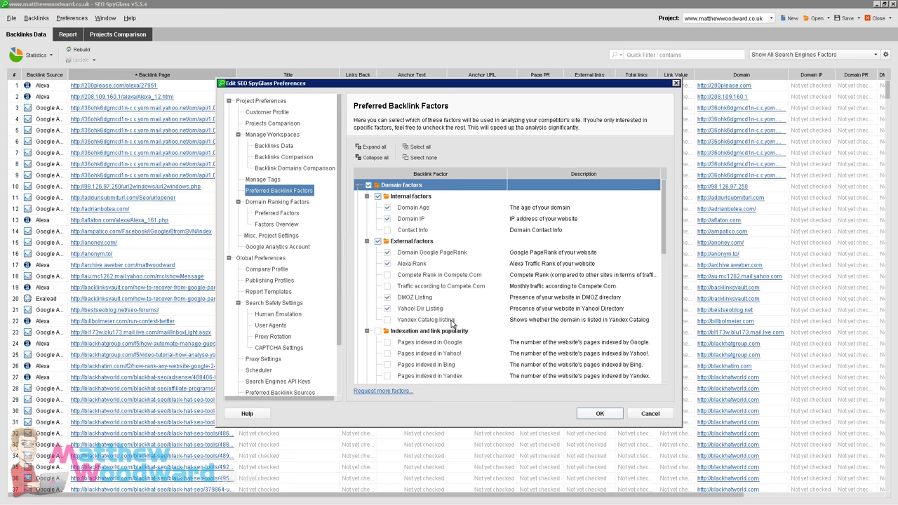
click(647, 414)
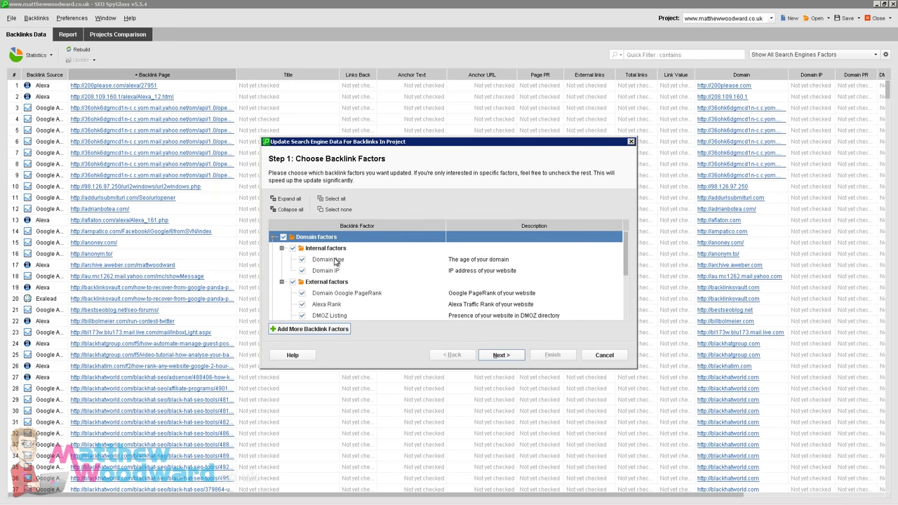
Review the preselected domain and page factors, run the search engine data update to completion, and browse the updated backlinks.
scroll(351, 277, down, 1)
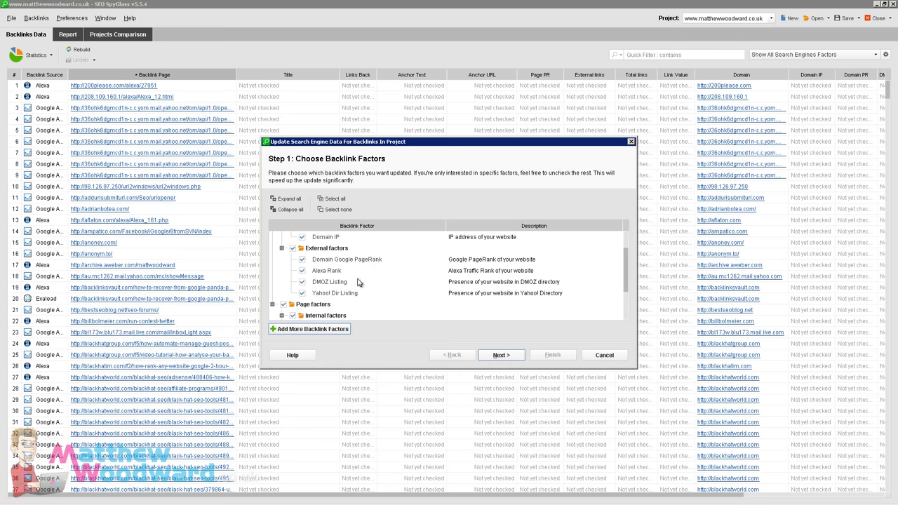
scroll(360, 284, down, 1)
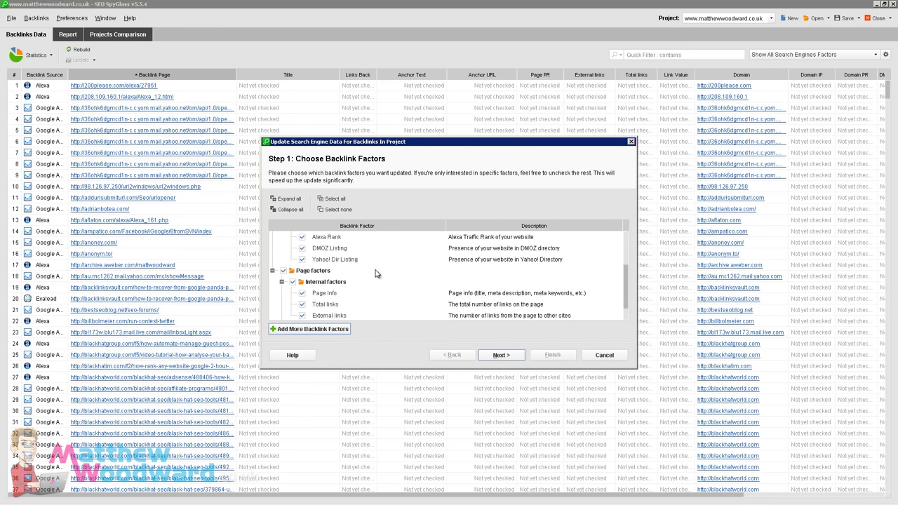
scroll(372, 275, down, 1)
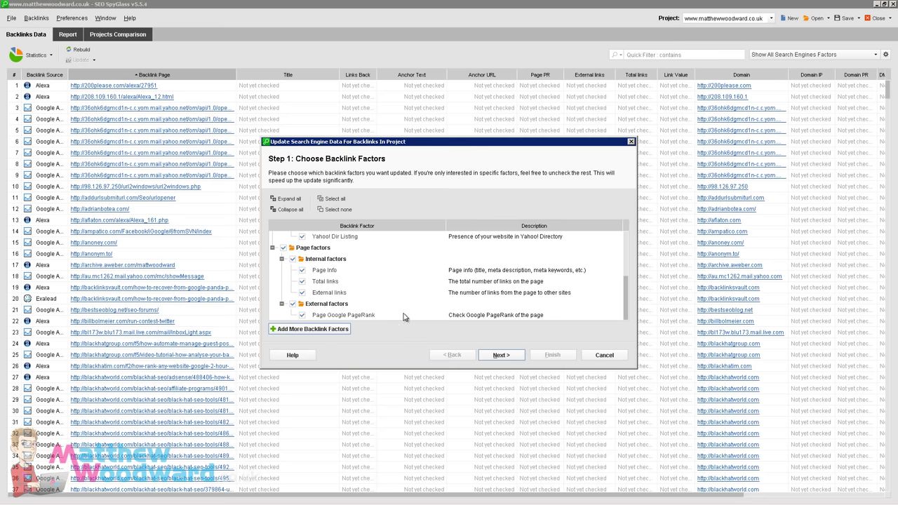
click(501, 355)
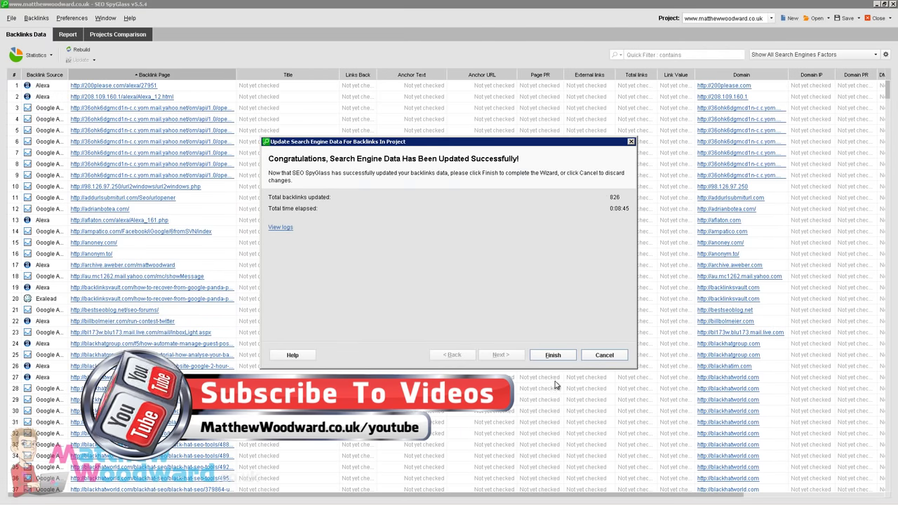
click(553, 355)
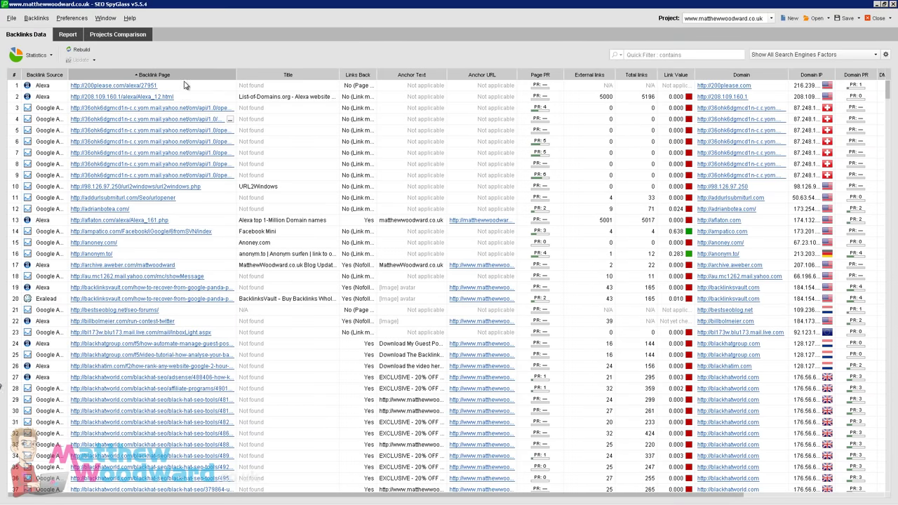
scroll(286, 329, down, 8)
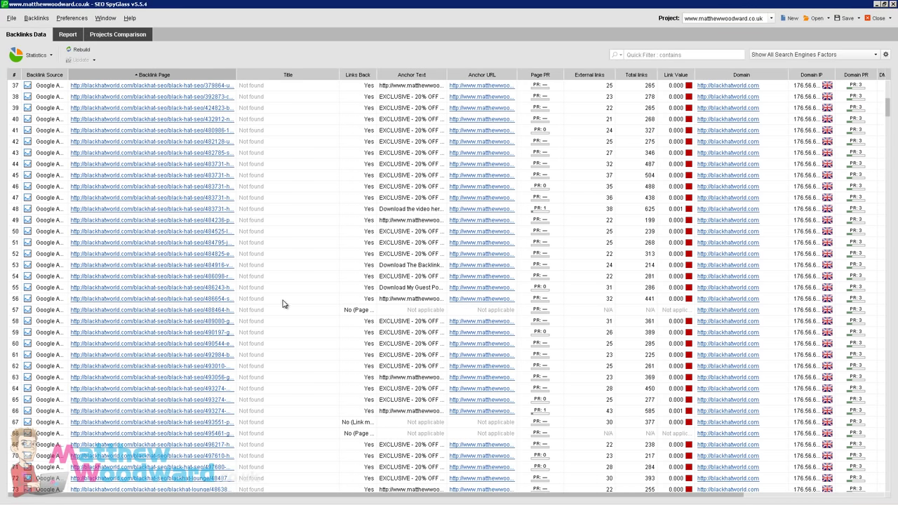
Sort the backlinks by Page PR from highest to lowest.
scroll(264, 288, up, 4)
scroll(264, 289, up, 4)
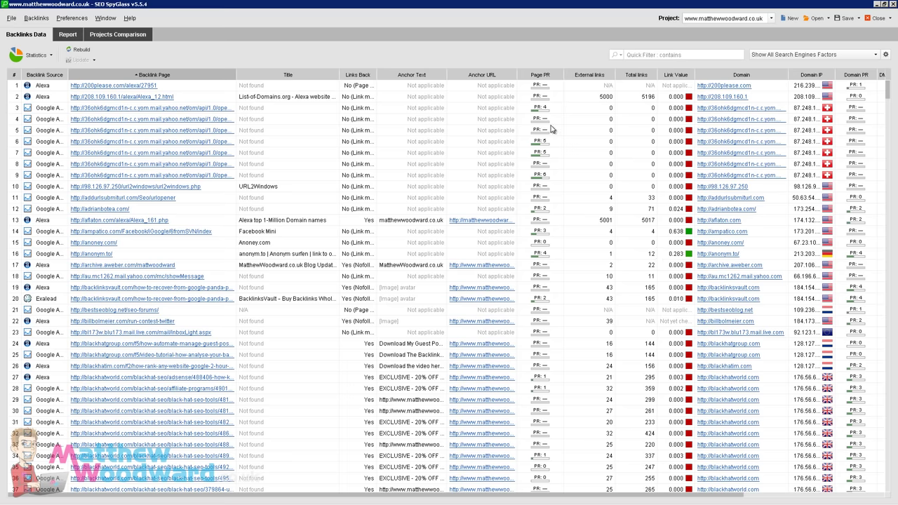
click(542, 76)
click(542, 76)
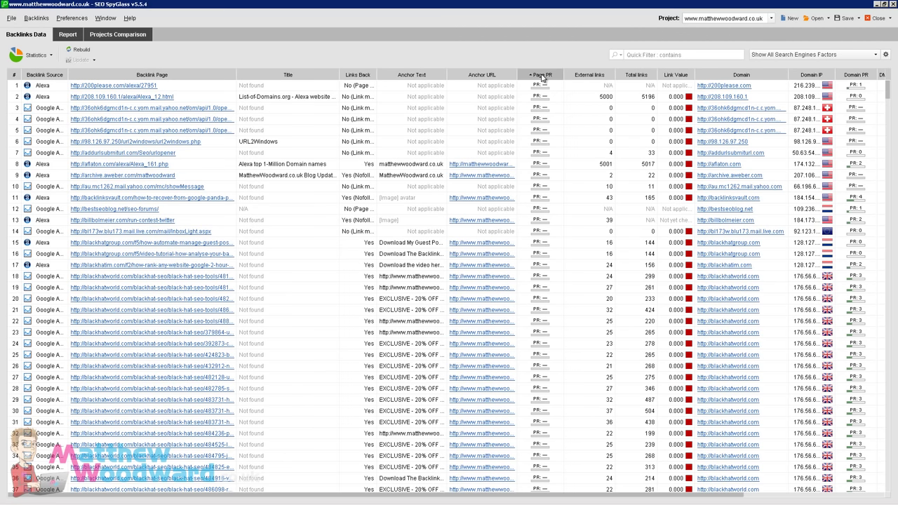
click(542, 76)
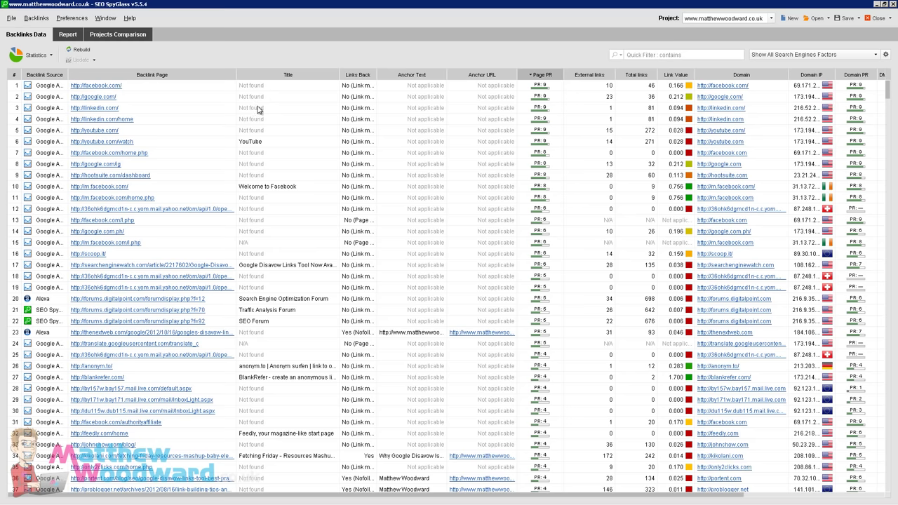
Examine the highest-PR backlinks, including the thenextweb.com and kikolani.com entries and their anchor texts.
click(318, 335)
scroll(324, 329, down, 1)
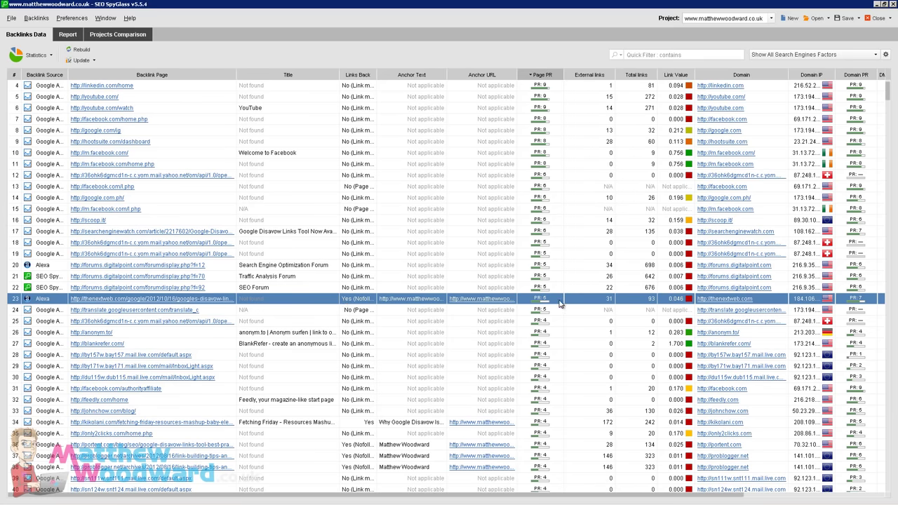
mouse_move(141, 301)
click(355, 423)
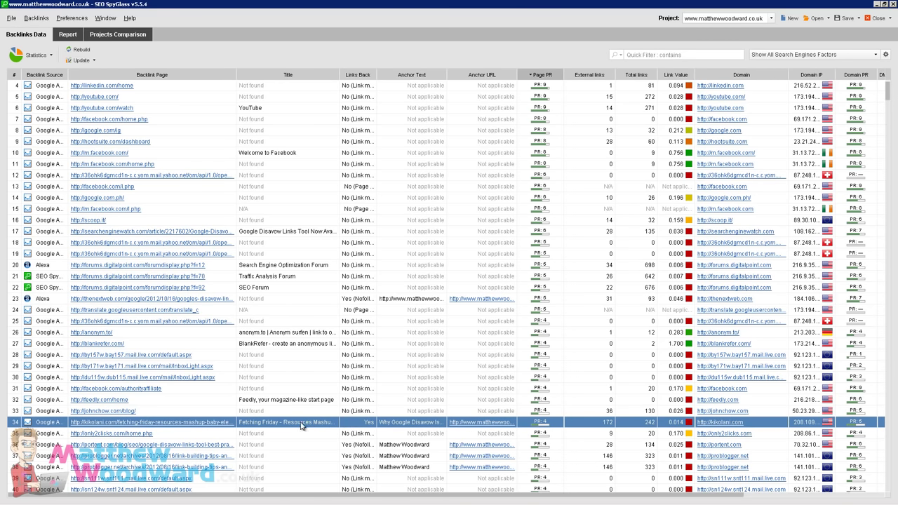
scroll(411, 414, down, 2)
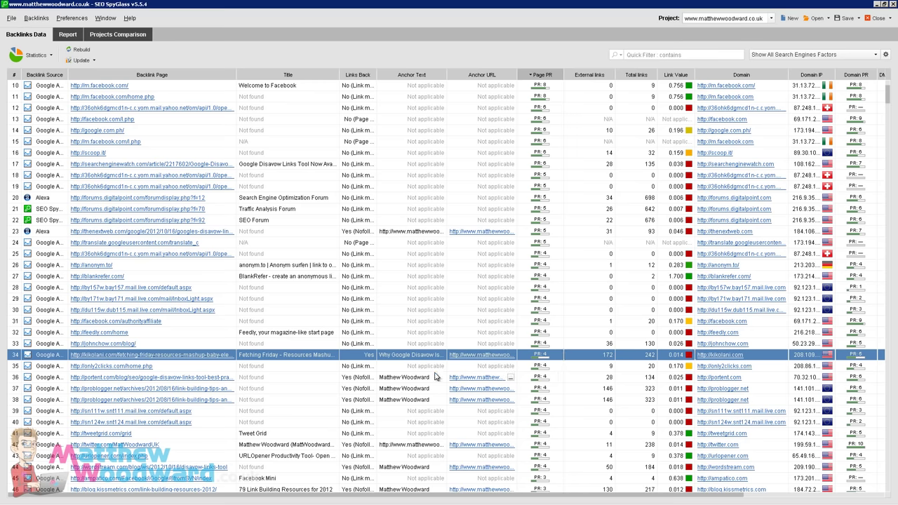
Sort the backlinks by link-back status so the pages without a link come first.
scroll(435, 377, up, 3)
click(359, 75)
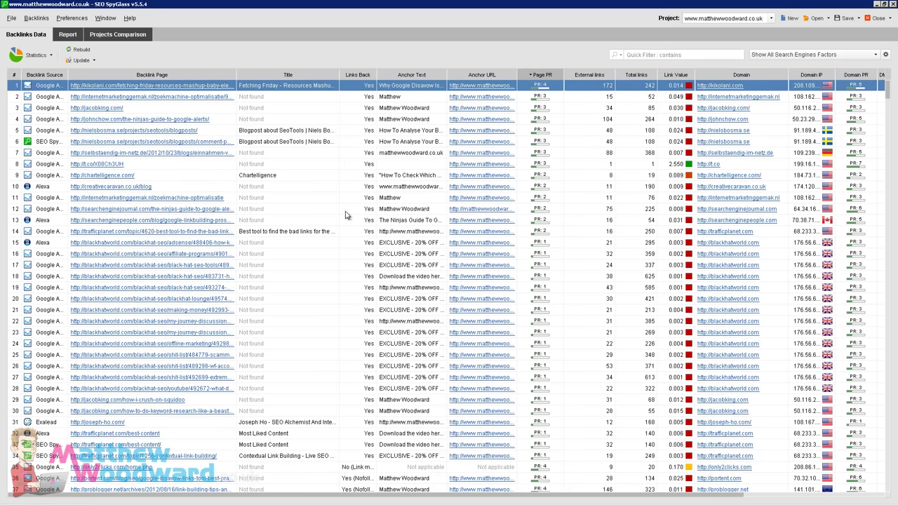
click(359, 75)
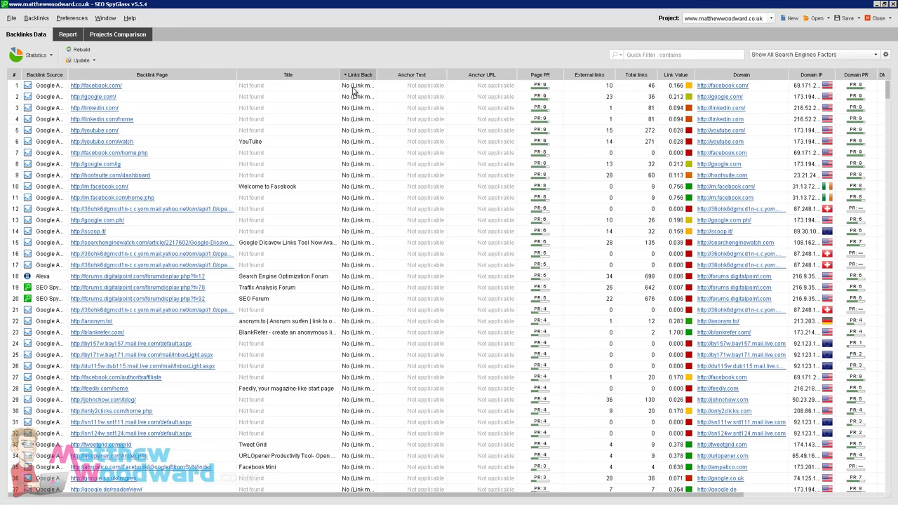
Select every backlink whose Links Back value is No and remove them all from the project.
click(353, 89)
scroll(334, 245, down, 20)
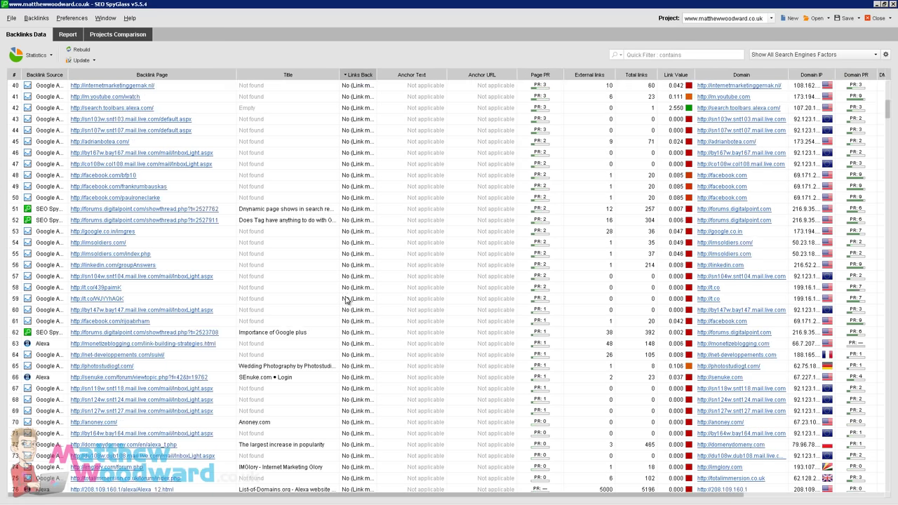
scroll(344, 331, down, 20)
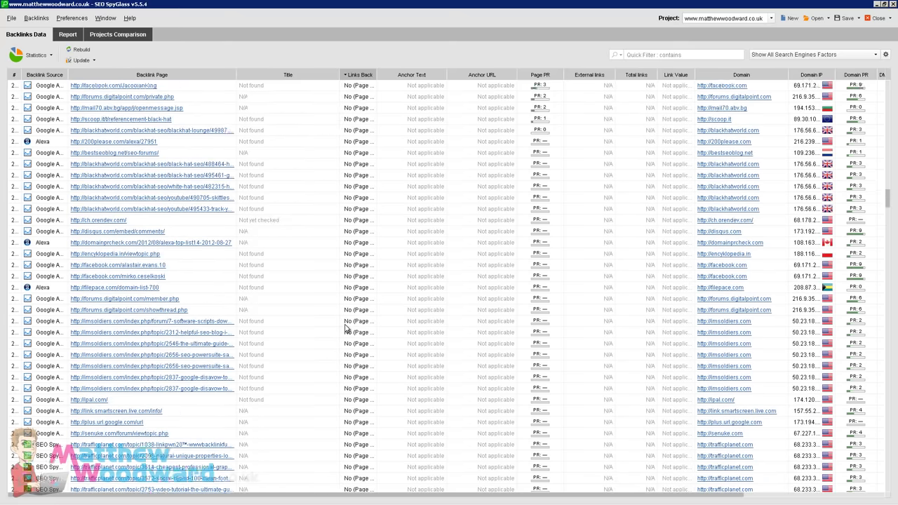
scroll(344, 330, down, 15)
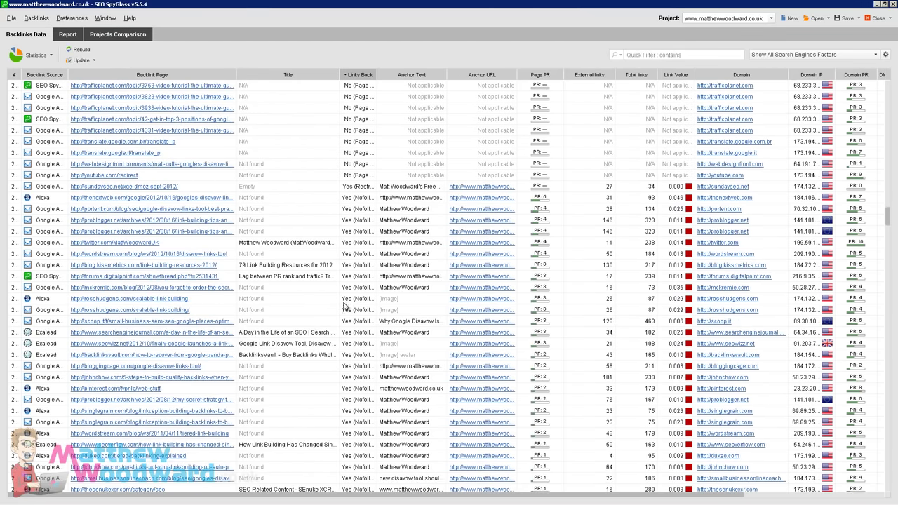
shift+click(370, 144)
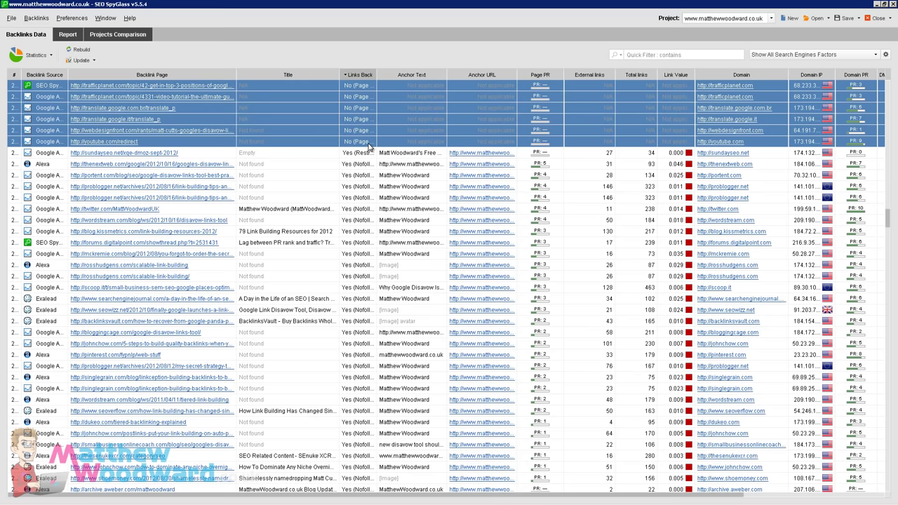
scroll(361, 231, up, 3)
right_click(356, 239)
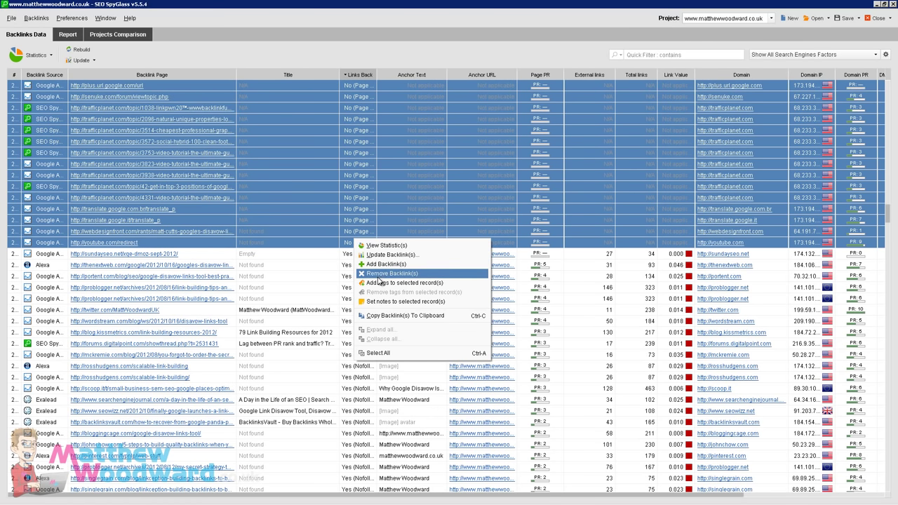
click(410, 273)
click(425, 286)
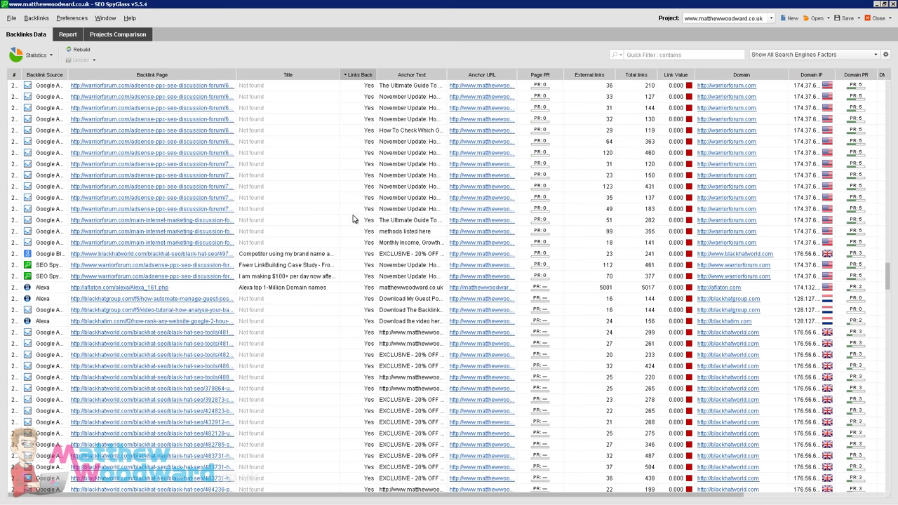
Review the remaining backlinks back to the start of the list, and examine the available factor view presets.
click(342, 164)
scroll(407, 249, up, 15)
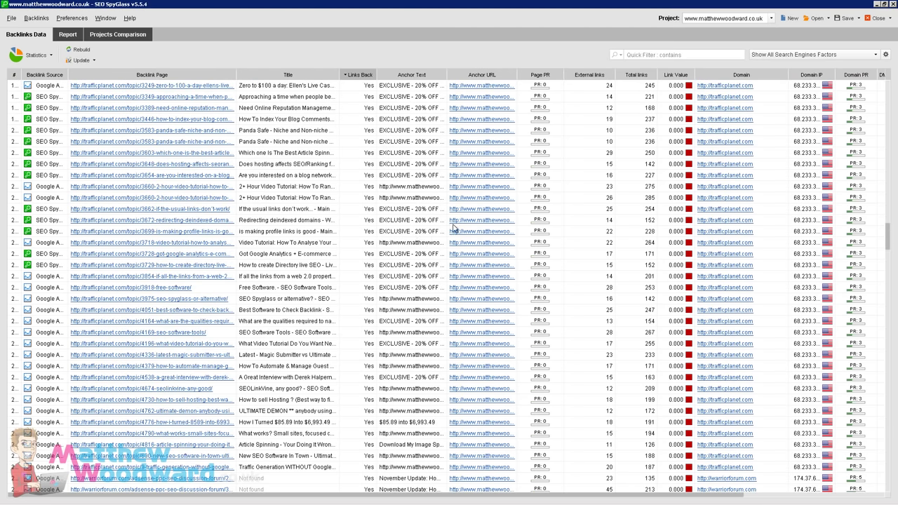
drag(887, 218, 887, 88)
click(773, 55)
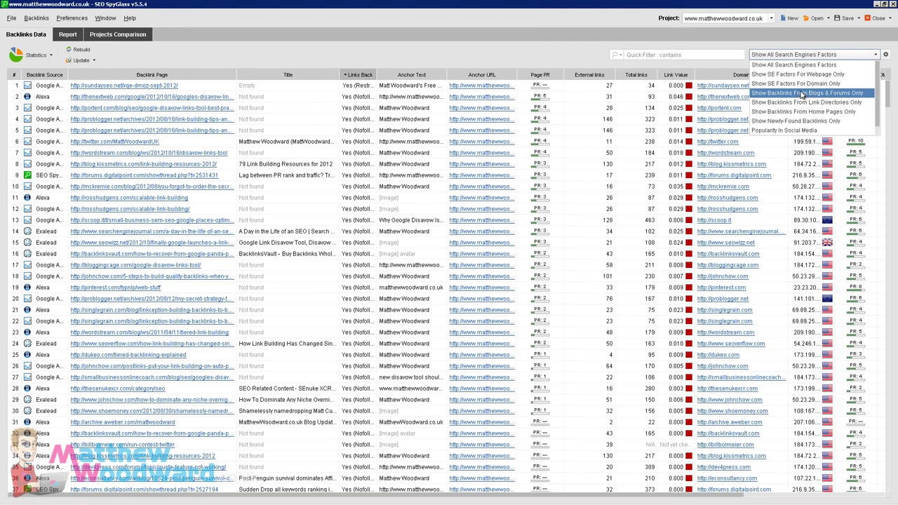
scroll(802, 104, down, 1)
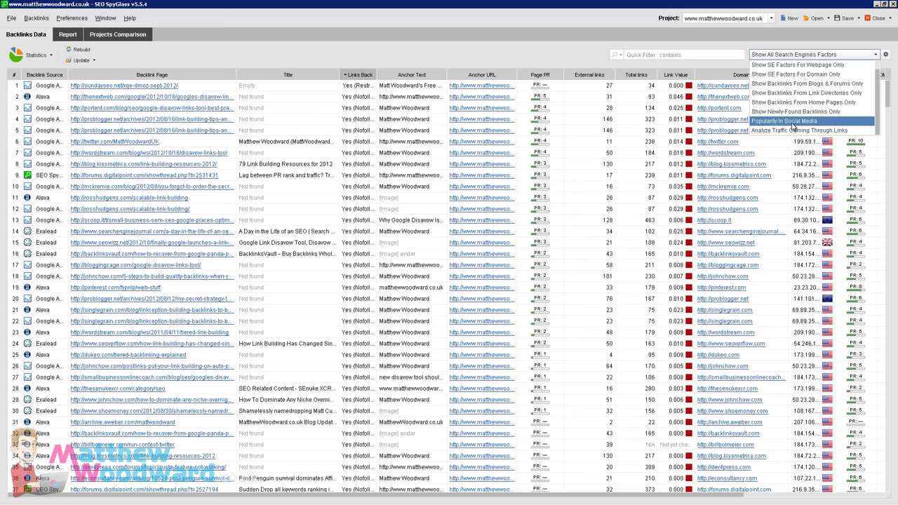
scroll(796, 102, up, 1)
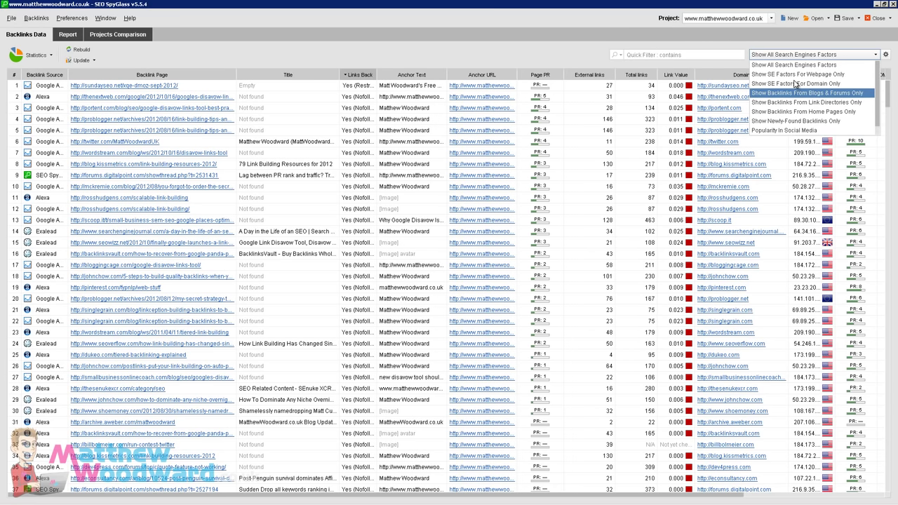
click(398, 48)
click(407, 165)
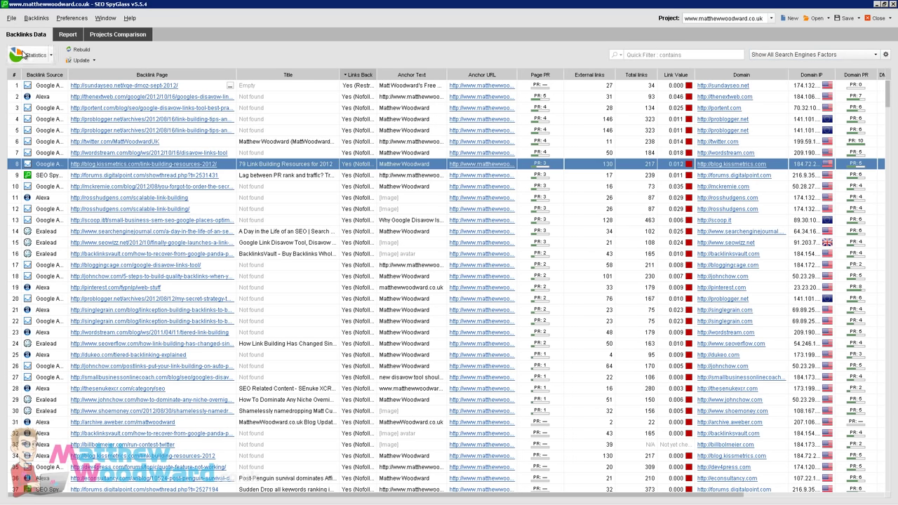
Open the backlink statistics in an enlarged window and examine the TLD, domain and domain PR breakdowns.
click(24, 56)
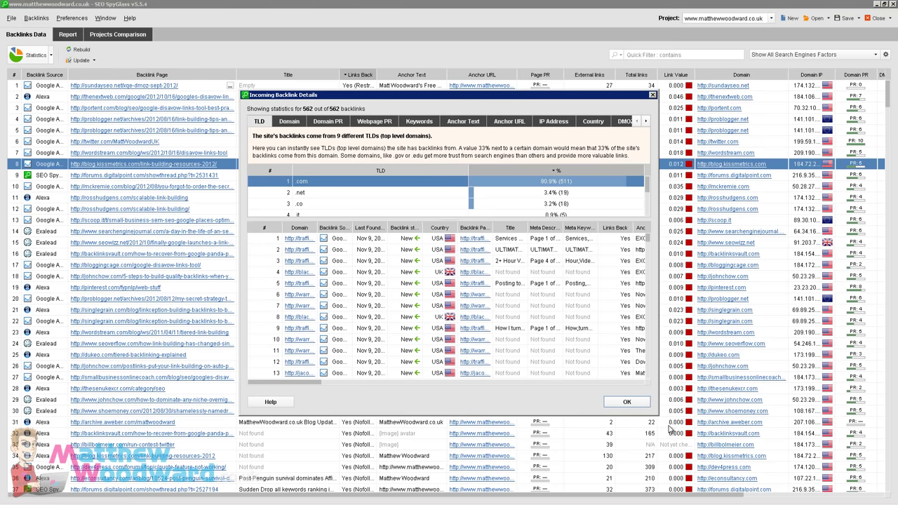
drag(659, 418, 832, 485)
drag(375, 102, 195, 37)
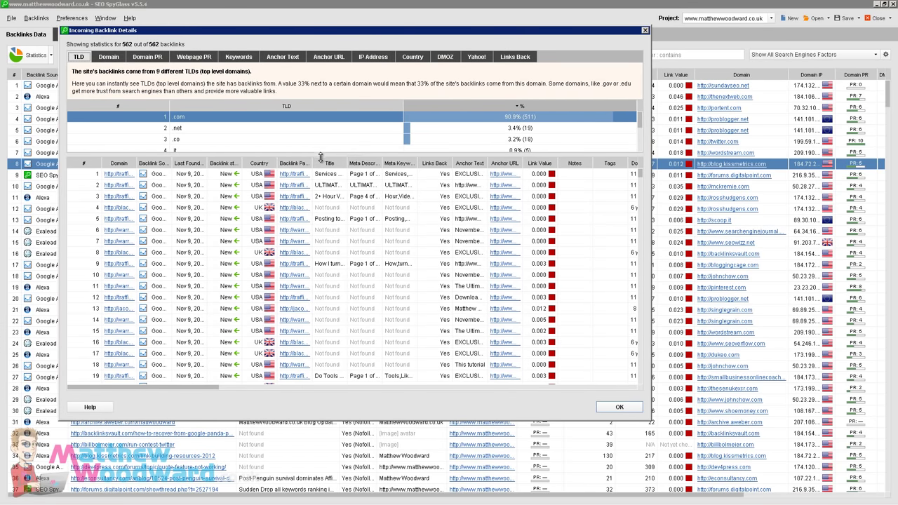
drag(320, 156, 320, 234)
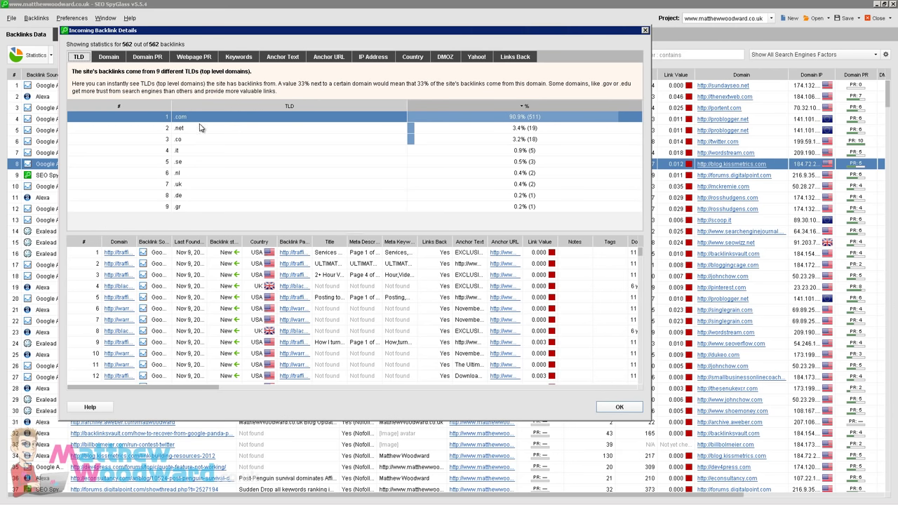
click(110, 57)
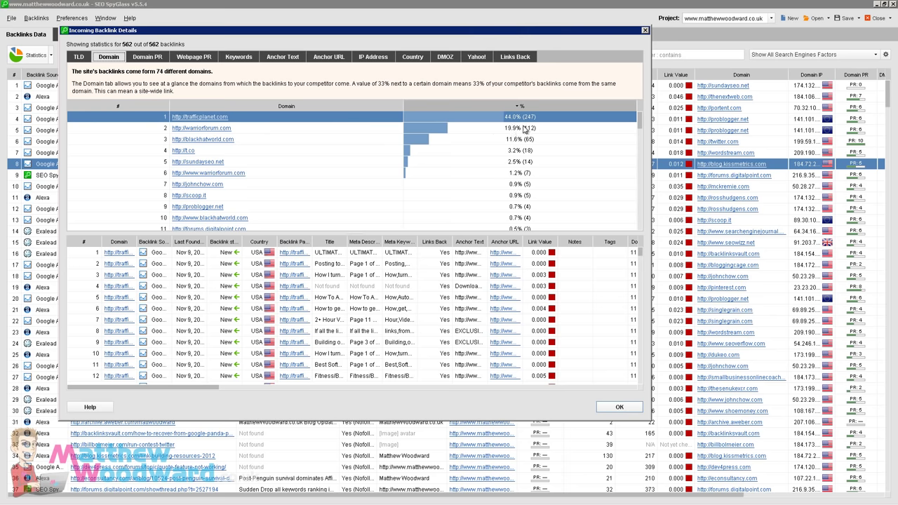
click(157, 59)
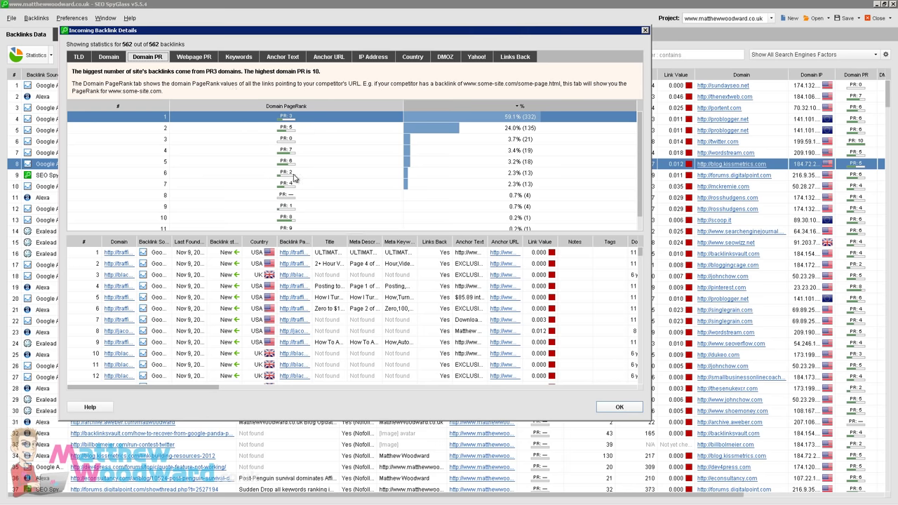
Examine the webpage PR breakdown and go through the backlinks of the page PR groups from 0 to 5.
click(192, 59)
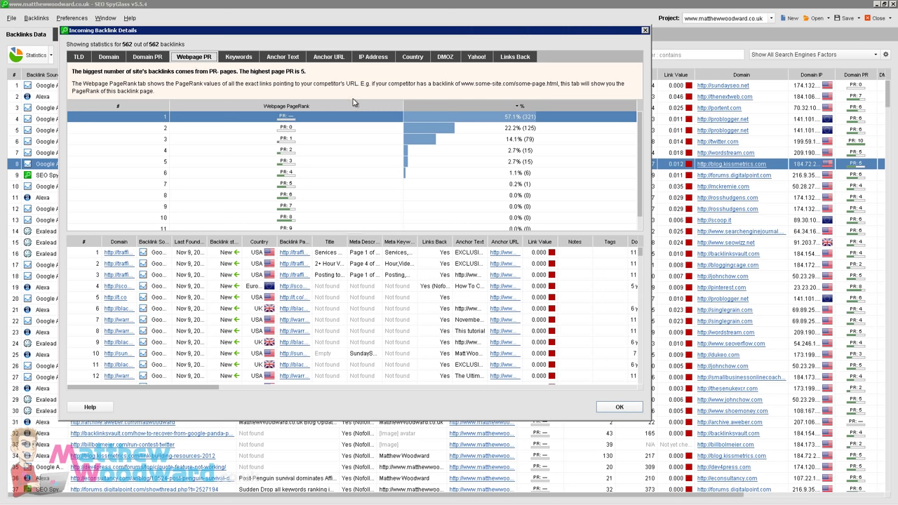
click(319, 128)
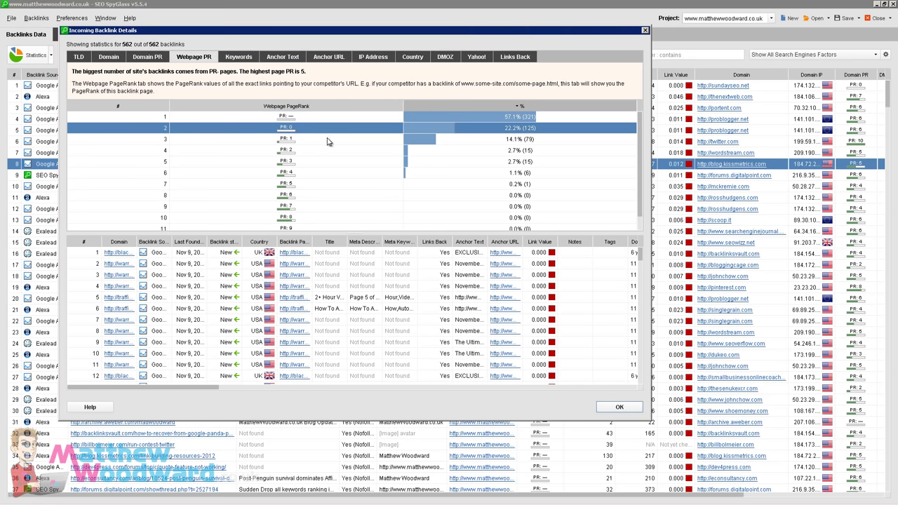
click(472, 141)
click(463, 150)
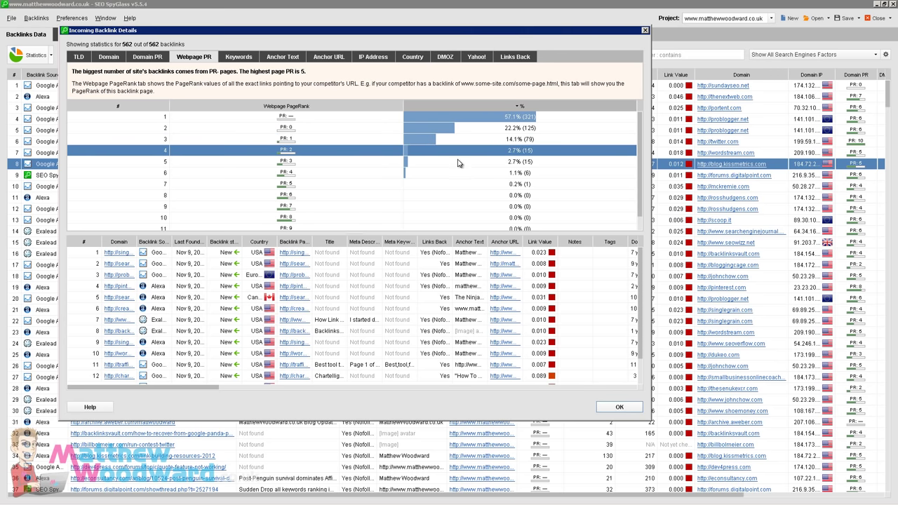
click(458, 162)
click(453, 172)
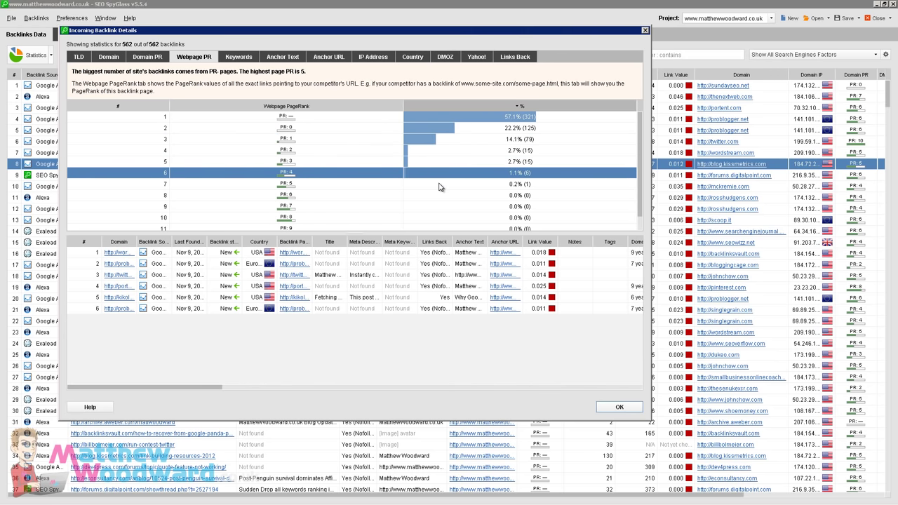
click(439, 185)
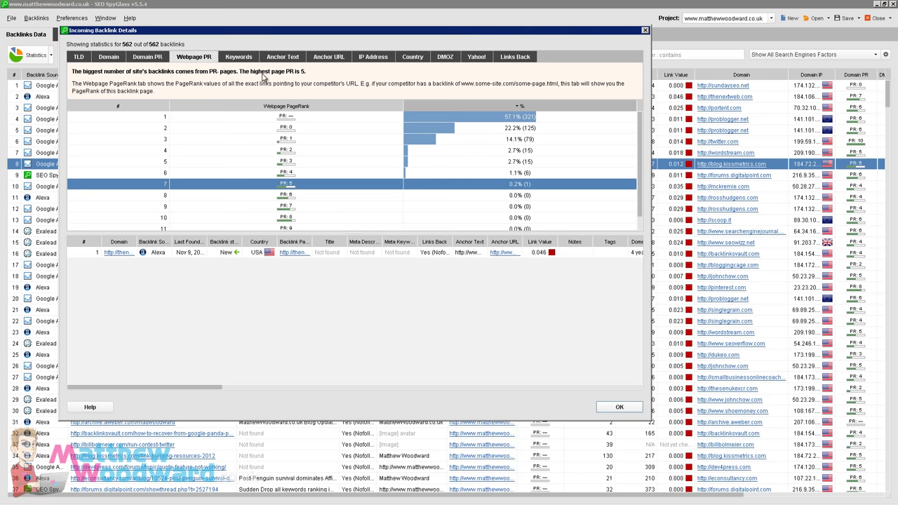
Examine the keyword and anchor text breakdowns, going through the backlinks of the anchors from the second to the tenth.
click(249, 62)
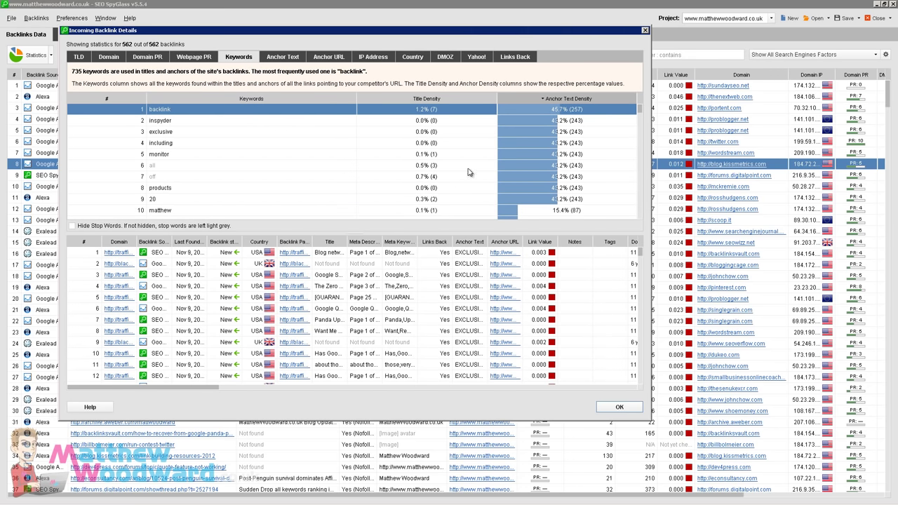
click(290, 56)
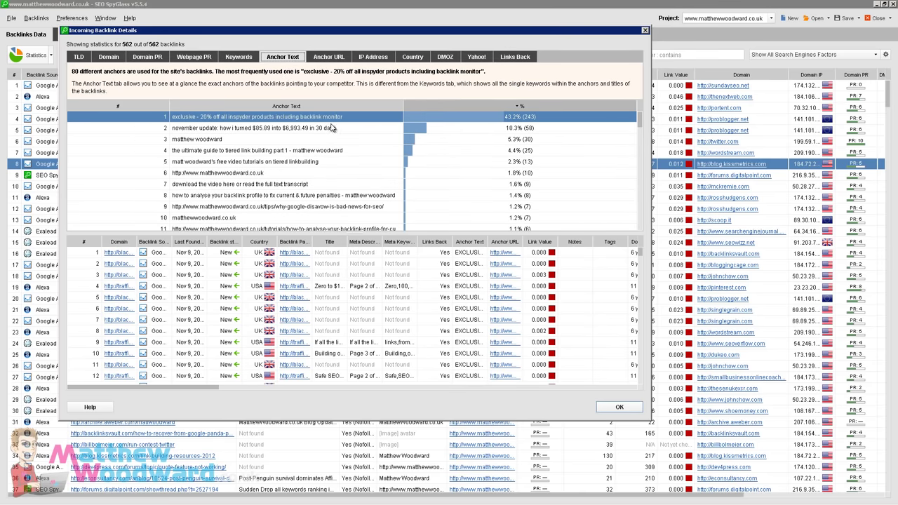
click(475, 131)
drag(470, 144, 458, 216)
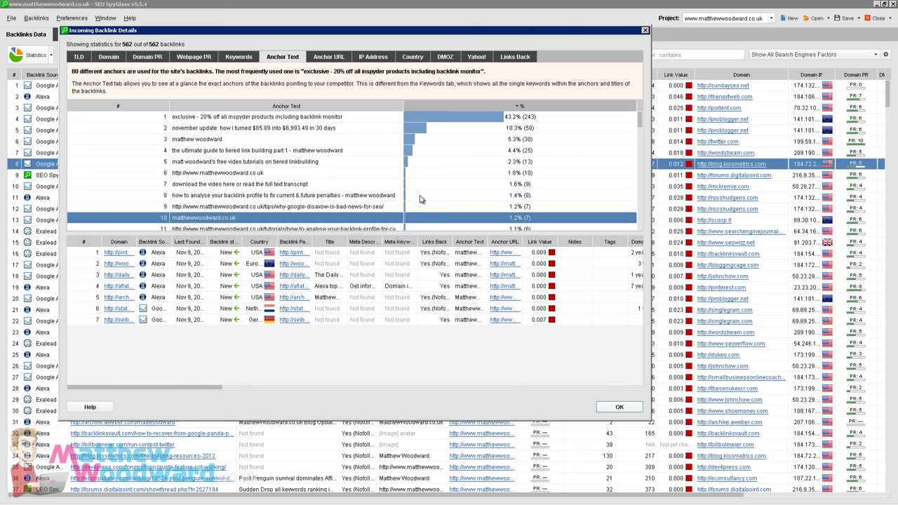
Examine the anchor URL, IP address and country breakdowns of the backlinks.
click(328, 58)
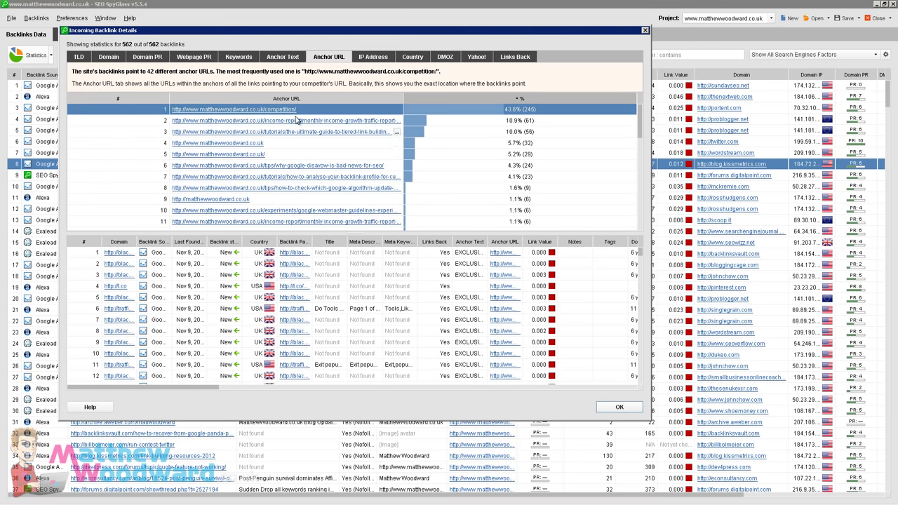
scroll(358, 193, down, 1)
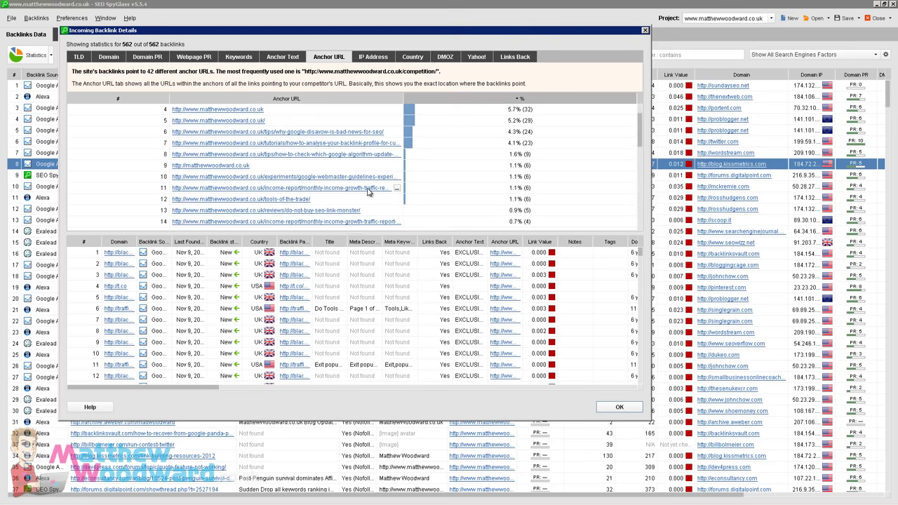
scroll(365, 181, up, 1)
click(378, 60)
click(413, 57)
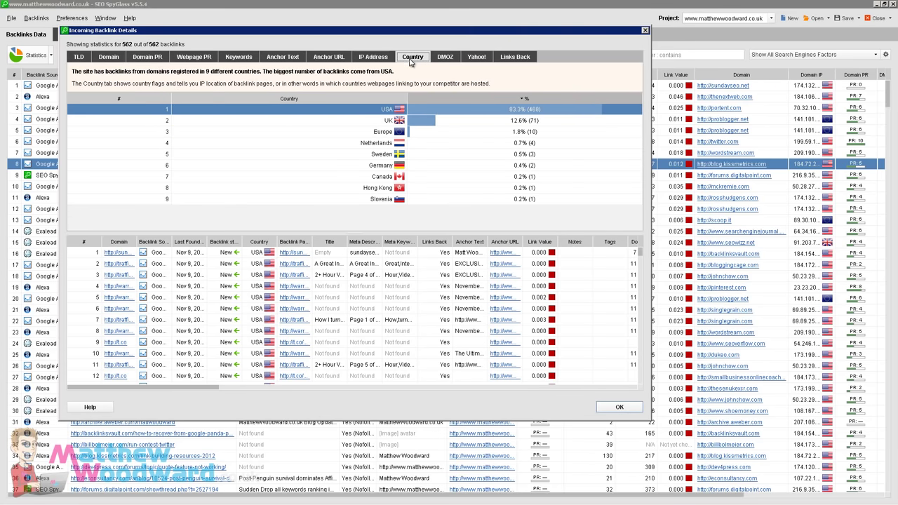
Examine the DMOZ, Yahoo! and Links Back breakdowns, return to the TLD breakdown, and close the backlink statistics.
click(452, 62)
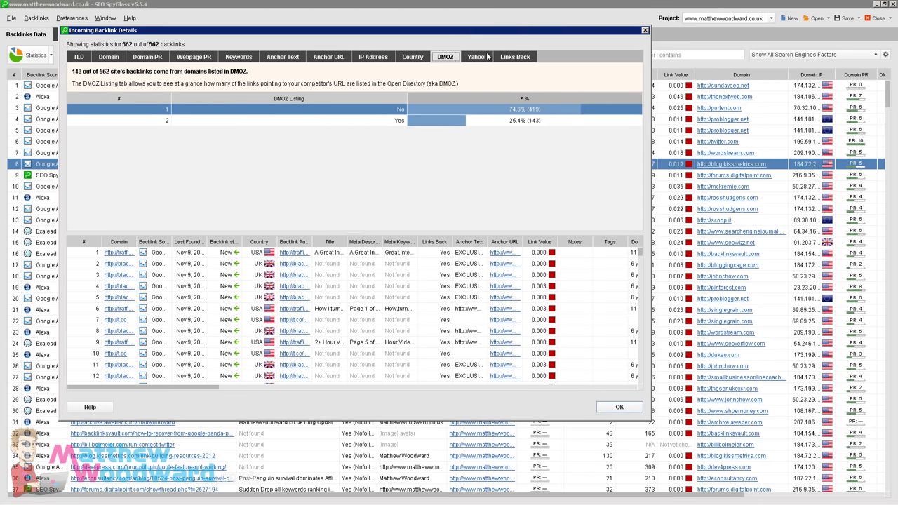
click(481, 57)
click(500, 57)
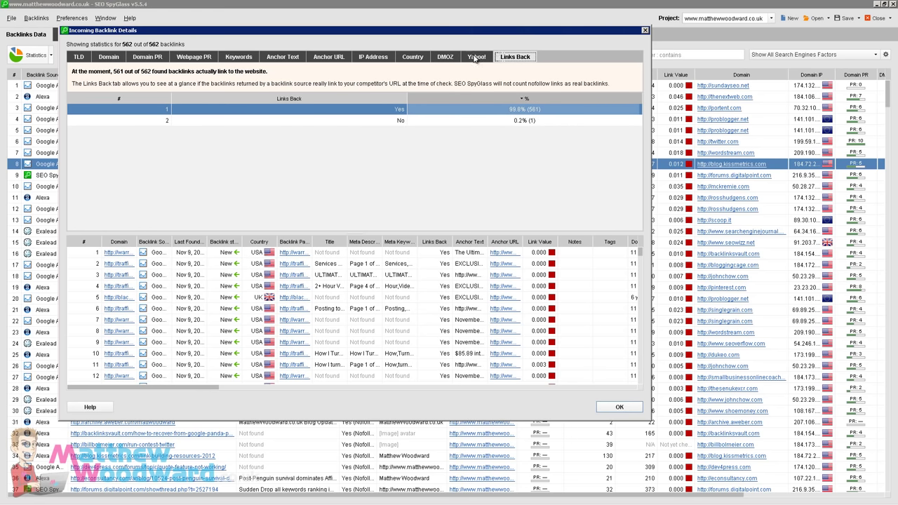
click(475, 57)
click(79, 58)
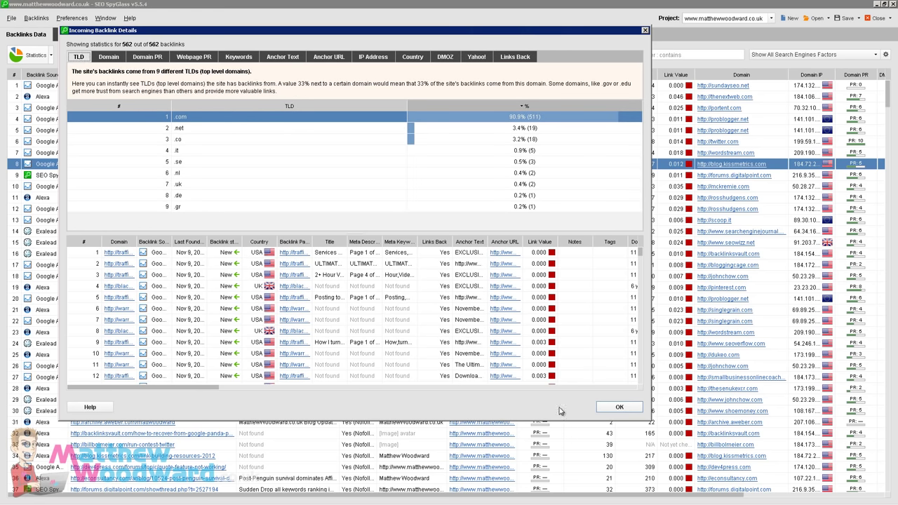
click(617, 408)
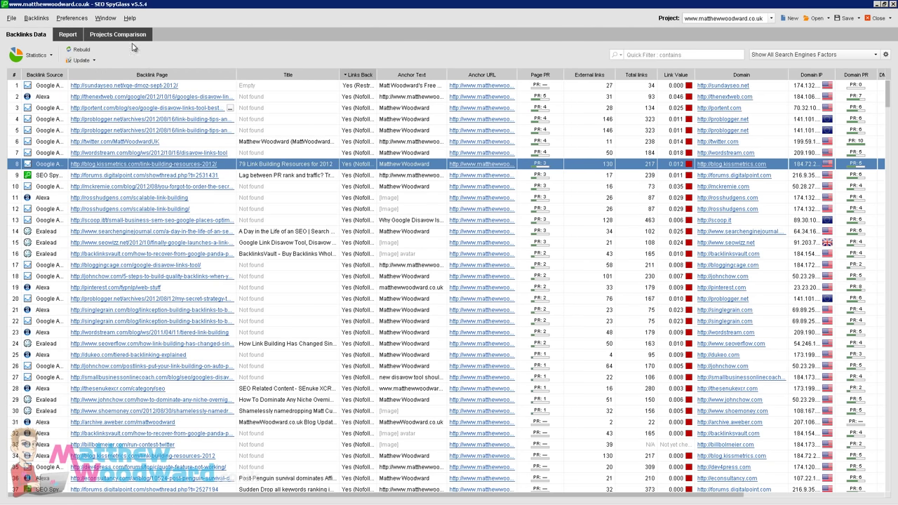
Generate the Website Backlinks Analysis Report without filling in the company profile, and read from its domain statistics to its top linking domains.
click(68, 35)
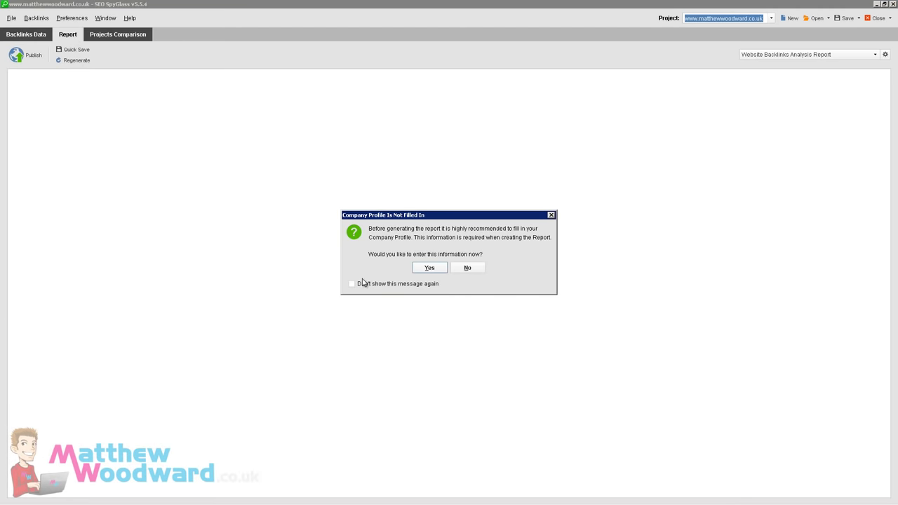
click(466, 269)
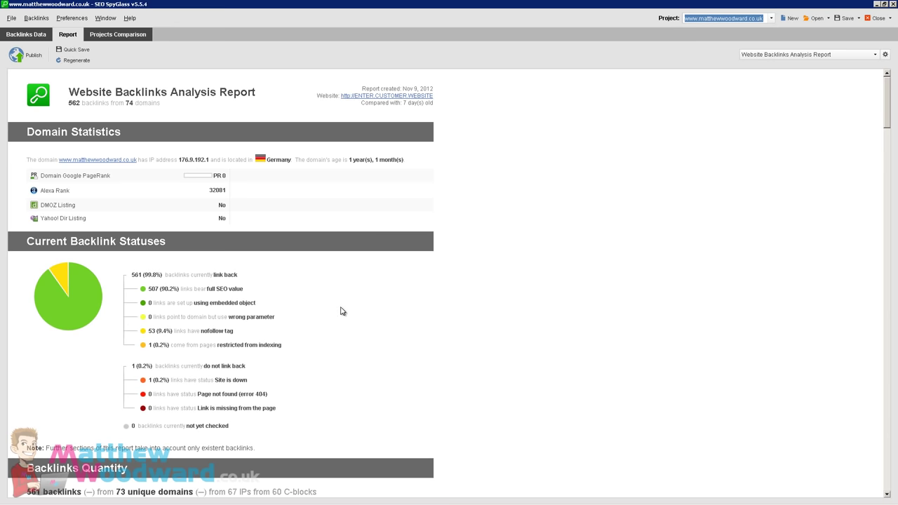
scroll(342, 312, down, 3)
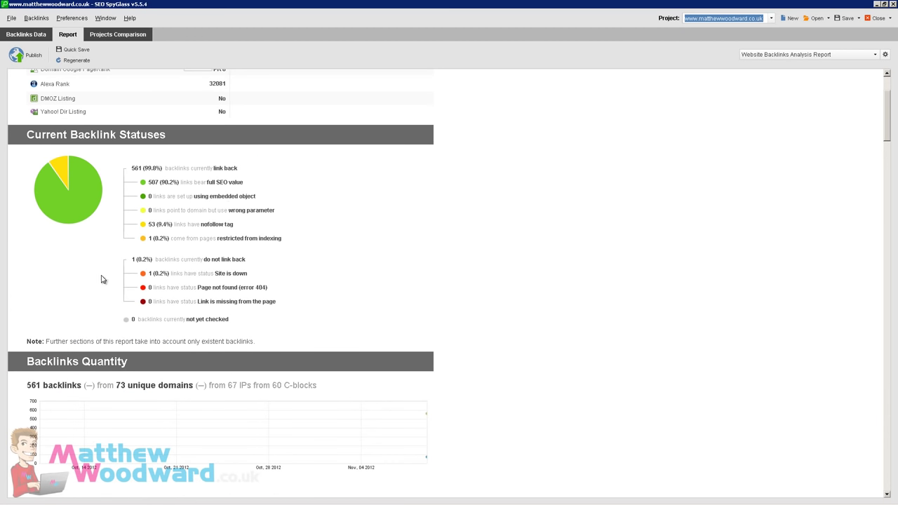
scroll(249, 303, down, 6)
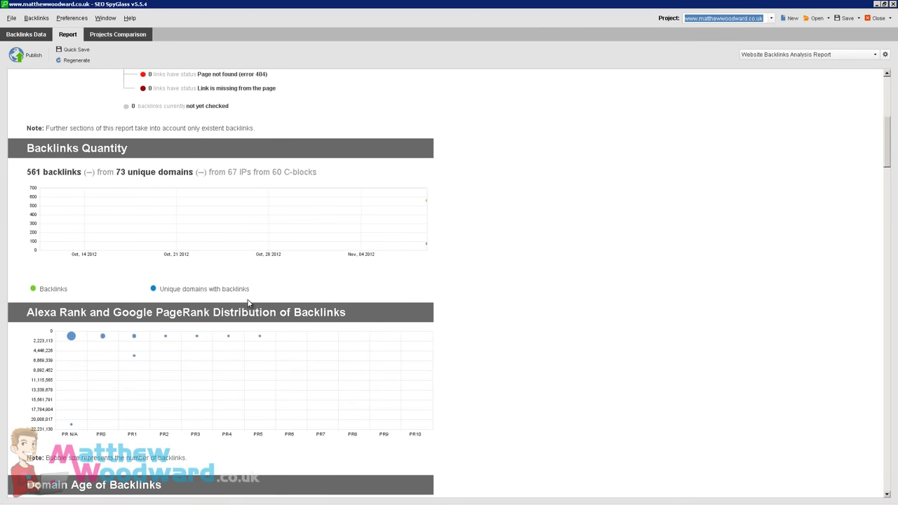
scroll(245, 302, down, 9)
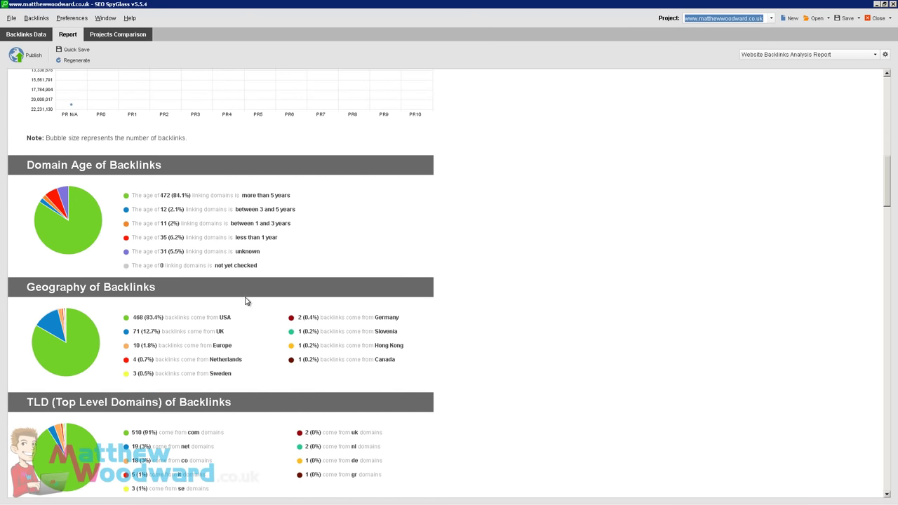
scroll(114, 229, down, 9)
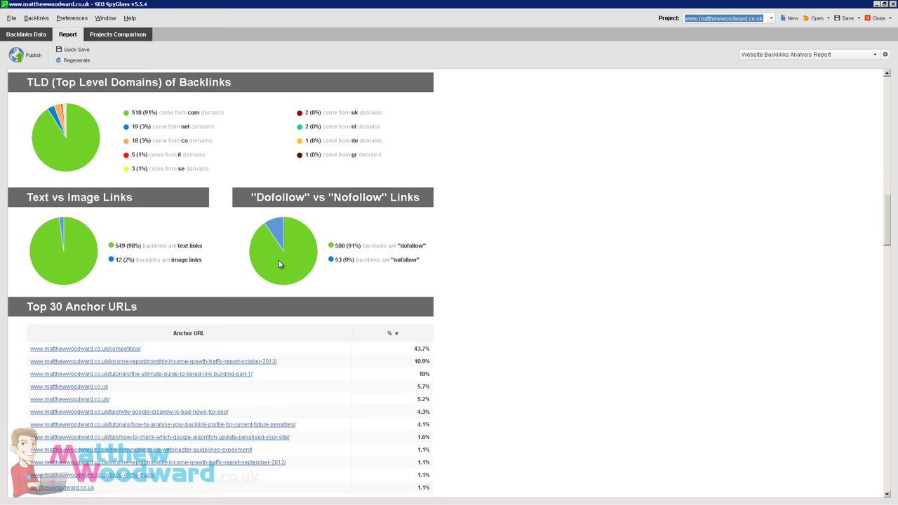
scroll(276, 264, down, 5)
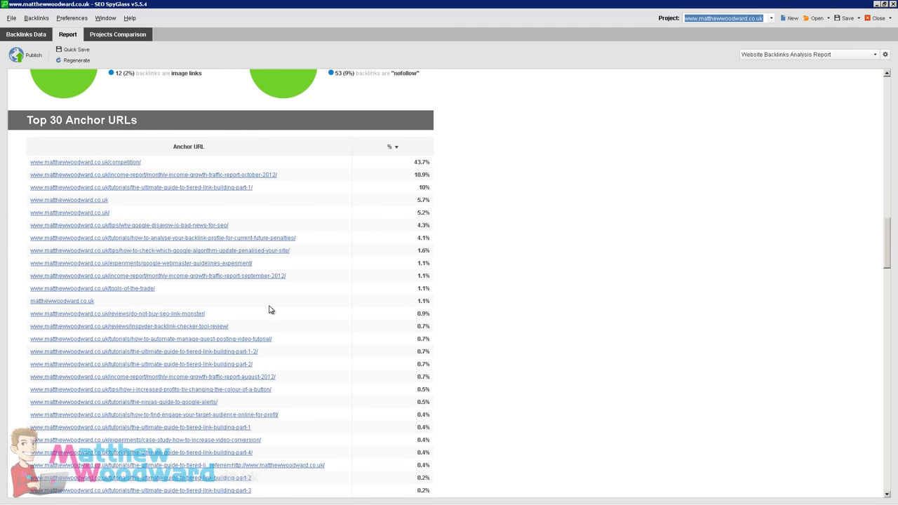
scroll(277, 313, down, 11)
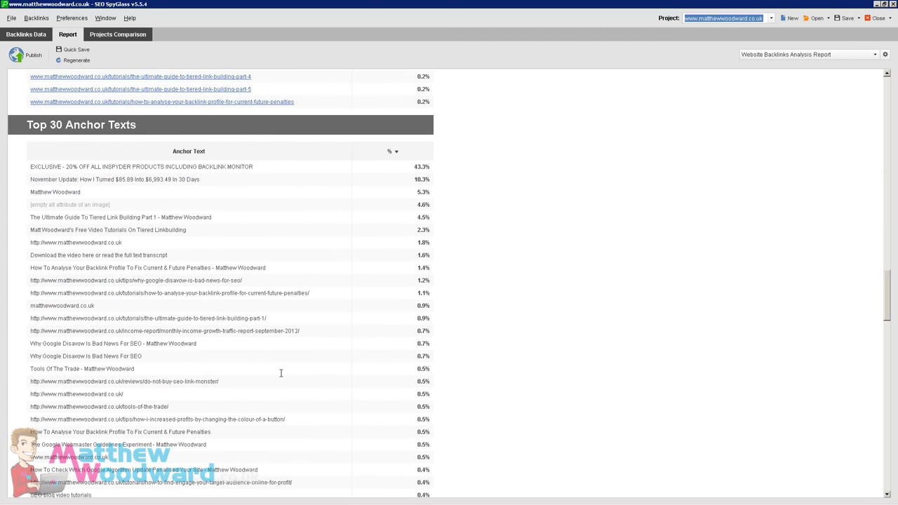
scroll(281, 374, down, 20)
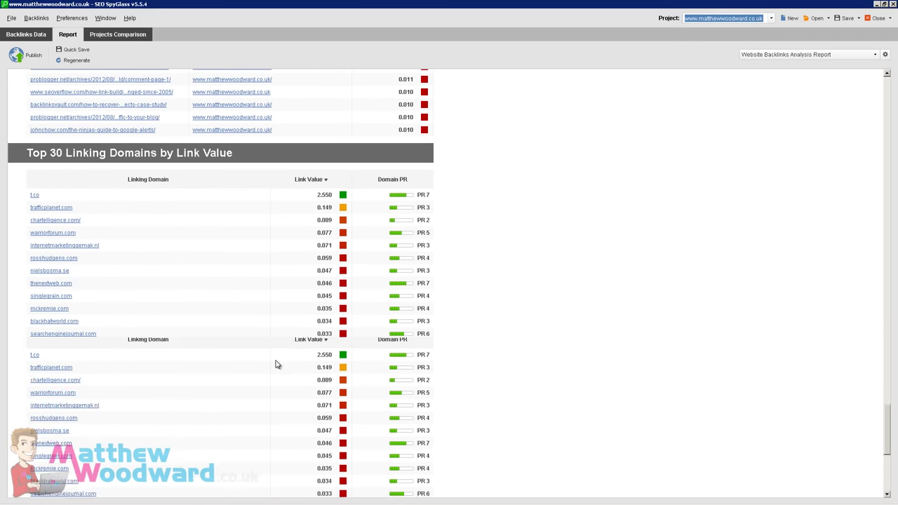
scroll(238, 344, down, 4)
scroll(217, 348, up, 12)
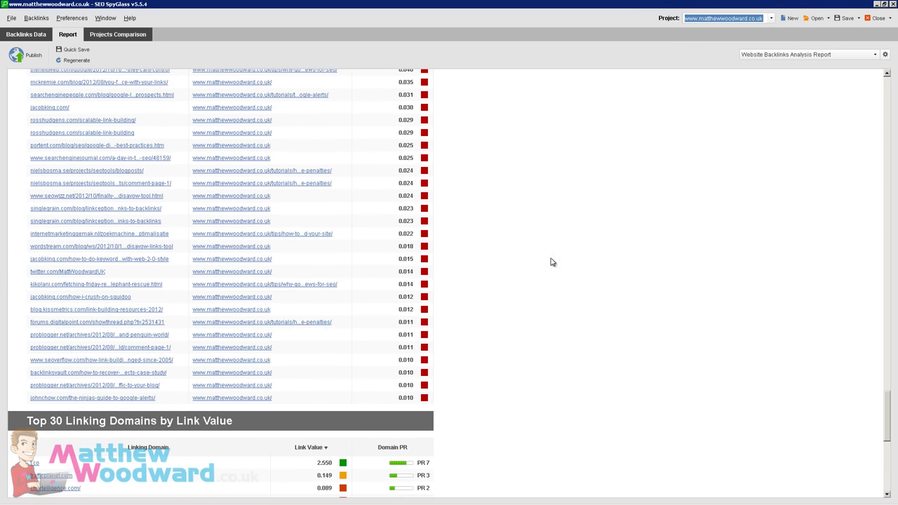
Switch to the Website Backlinks Report without filling in the company profile, and go through its backlink details.
click(763, 55)
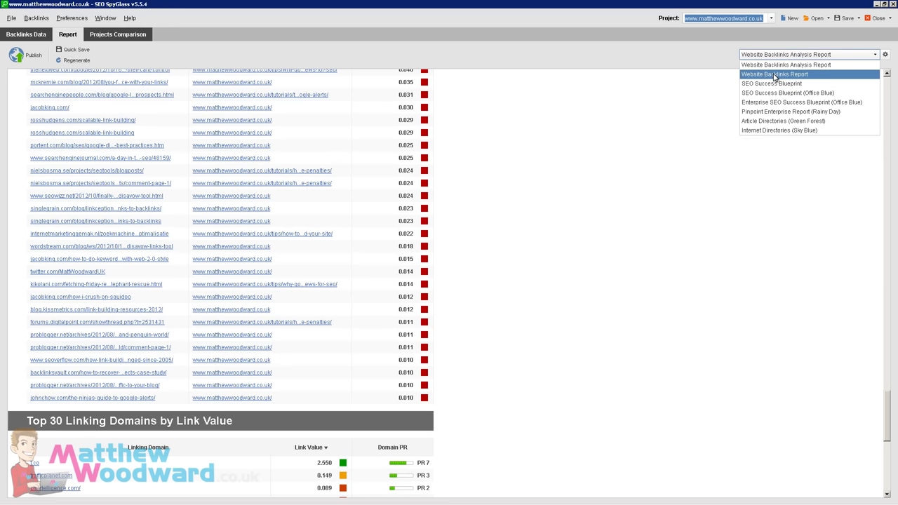
click(776, 76)
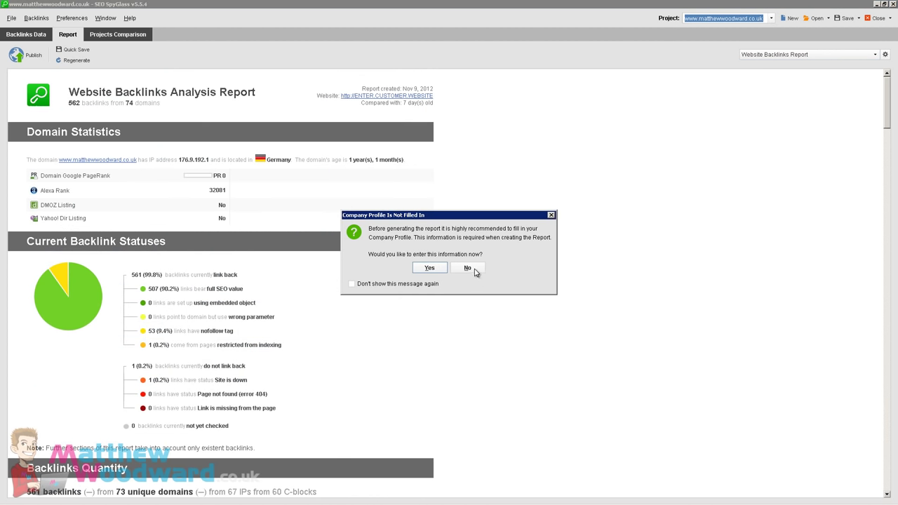
click(467, 267)
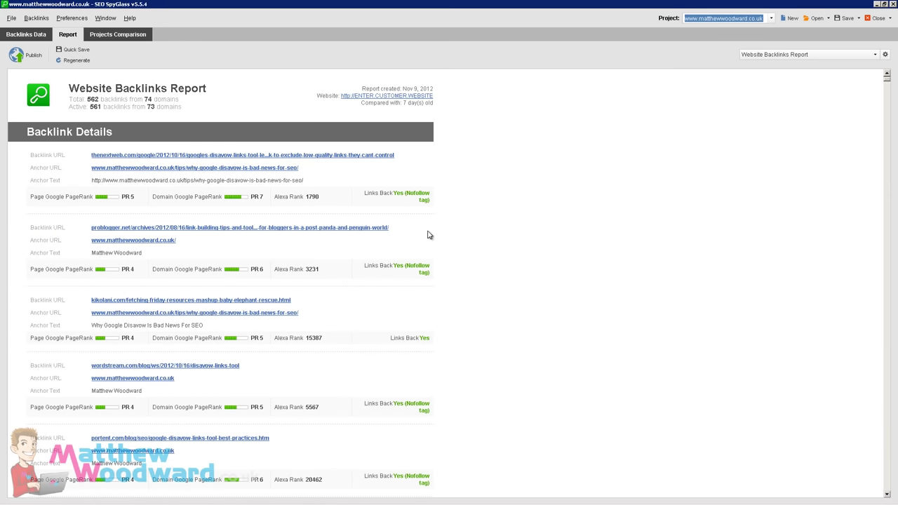
scroll(215, 231, down, 4)
scroll(215, 231, down, 10)
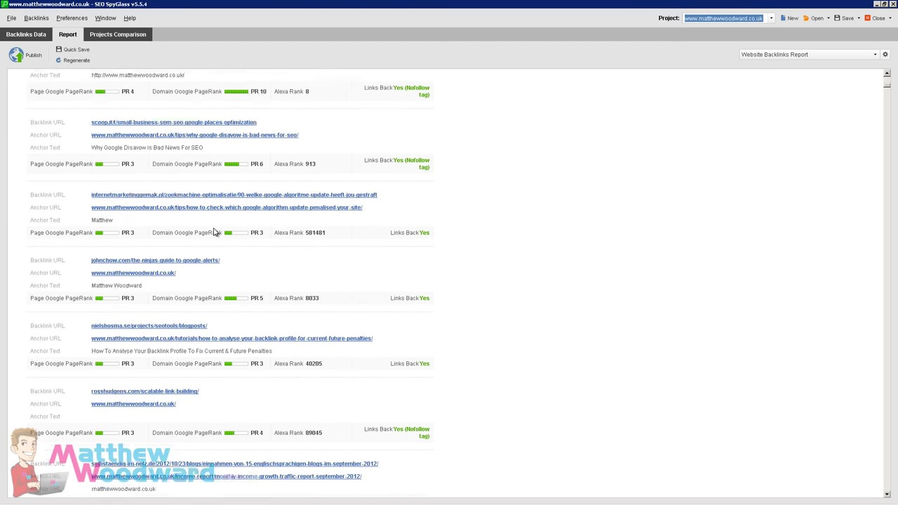
Switch to the SEO Success Blueprint report and read Step 2 on increasing the site's importance with Google.
click(811, 55)
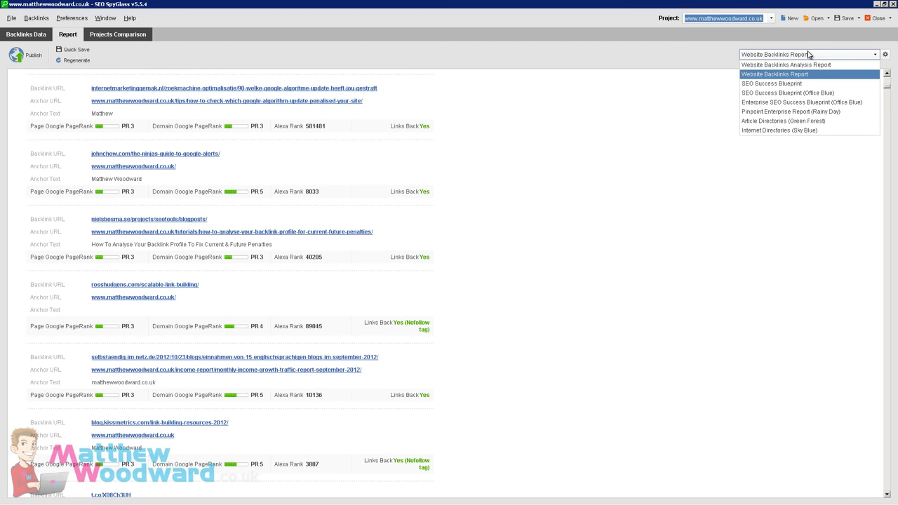
click(768, 84)
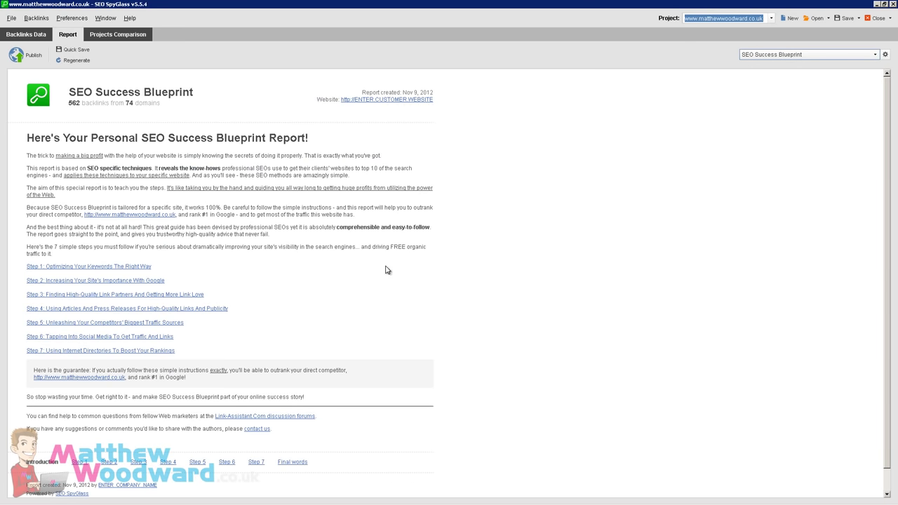
scroll(385, 270, down, 1)
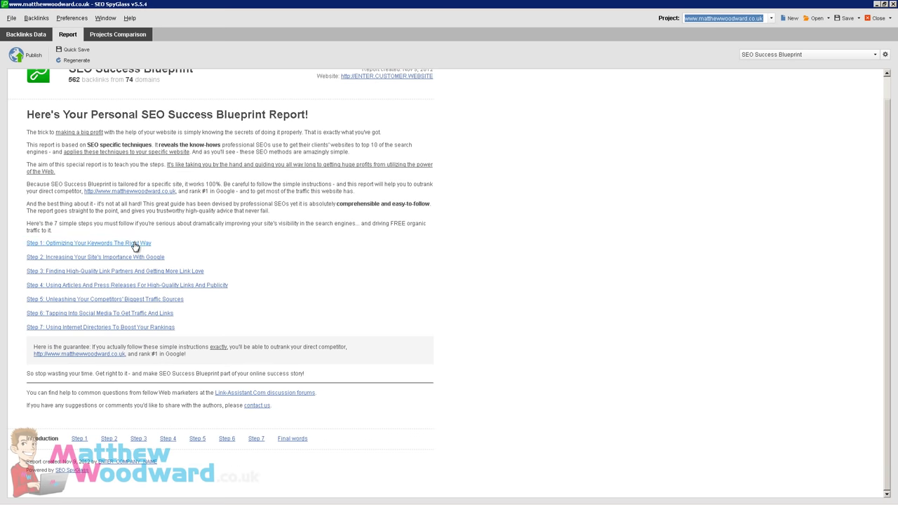
click(140, 258)
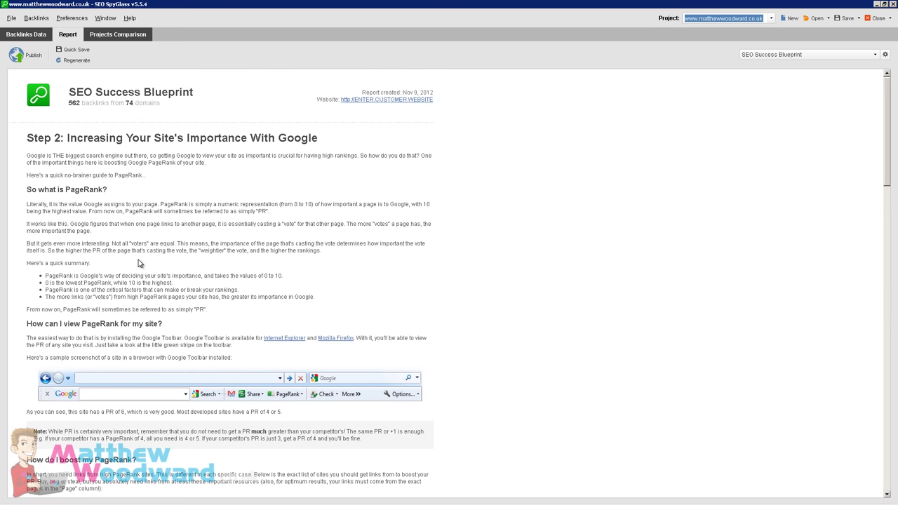
scroll(143, 262, down, 15)
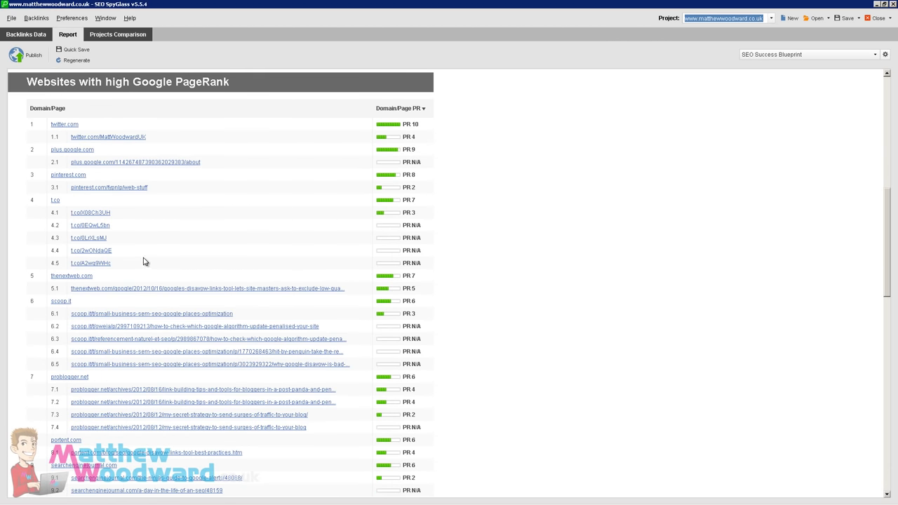
scroll(209, 398, down, 12)
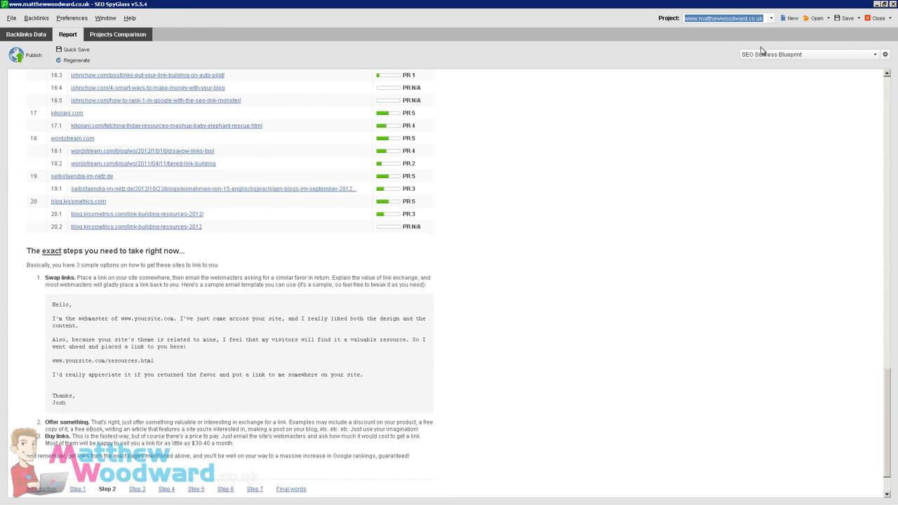
Switch to the Enterprise SEO Success Blueprint (Office Blue) report, leaving the company profile unfilled, and examine its Step 2 page on Google importance.
click(763, 55)
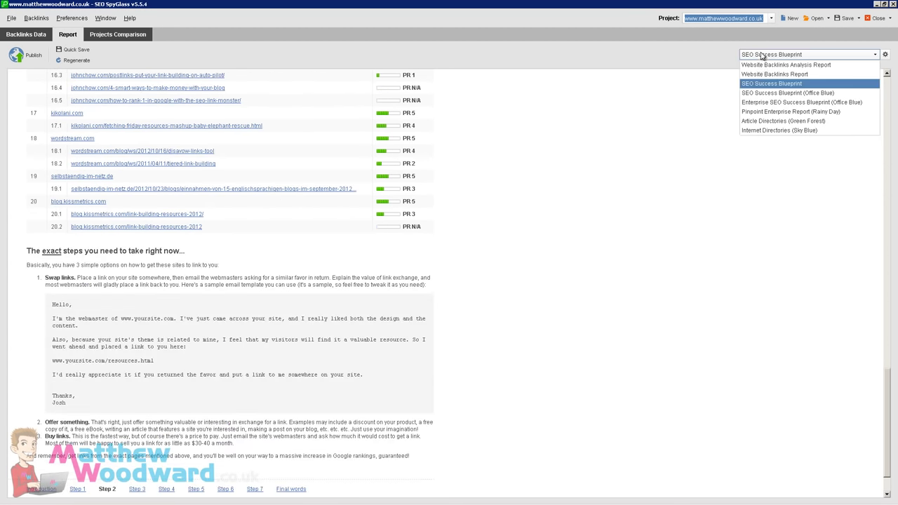
click(782, 105)
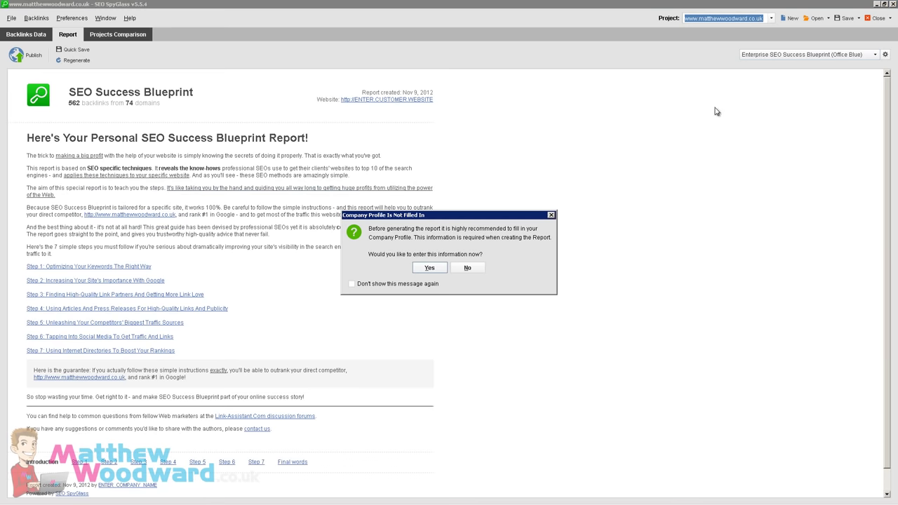
click(427, 270)
click(657, 415)
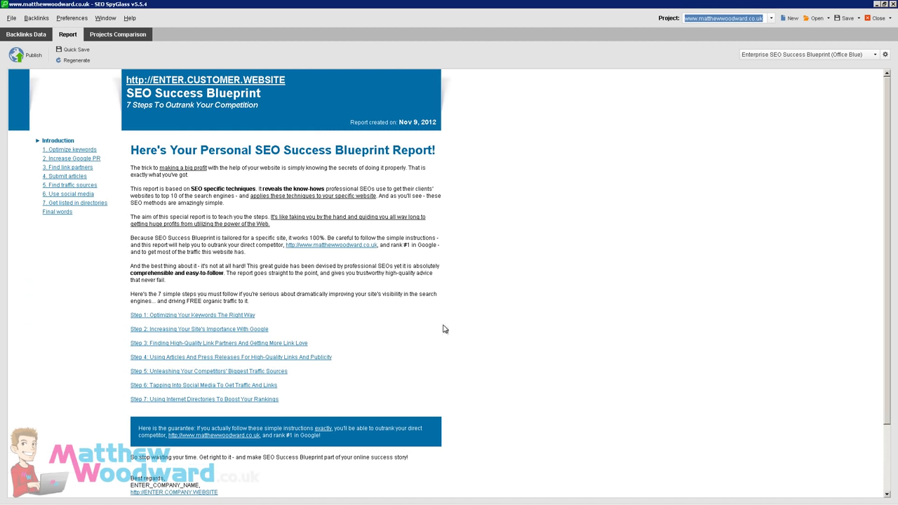
scroll(443, 329, down, 2)
scroll(443, 329, up, 2)
click(175, 329)
scroll(295, 309, down, 3)
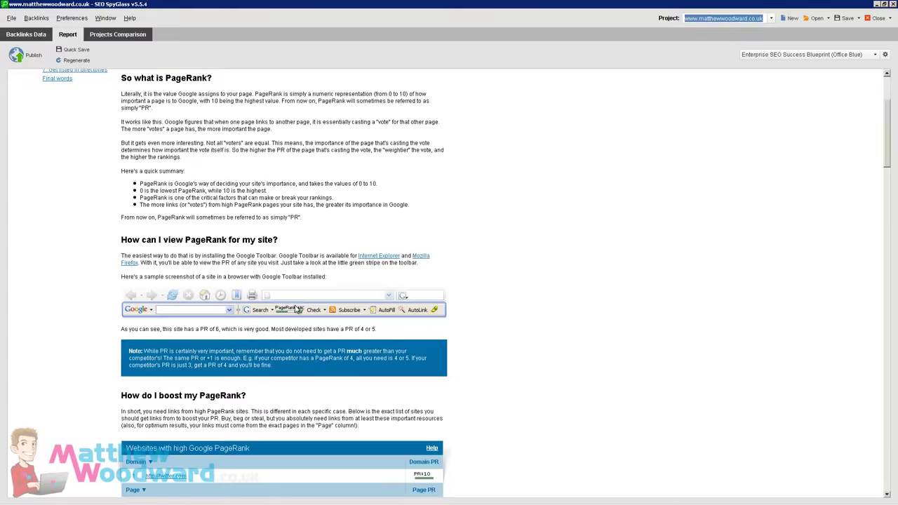
scroll(296, 309, down, 2)
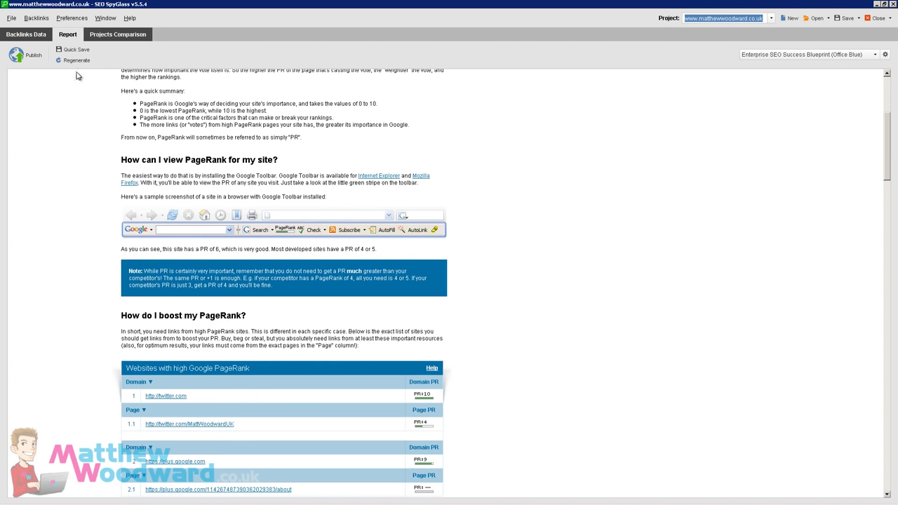
Return to the project's backlinks data and look through the list of backlinks.
click(26, 35)
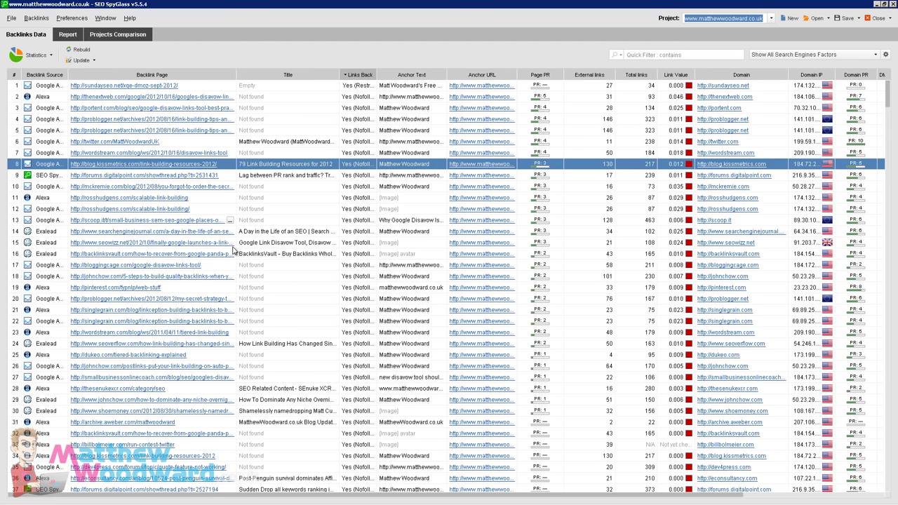
scroll(251, 292, down, 5)
scroll(250, 292, down, 19)
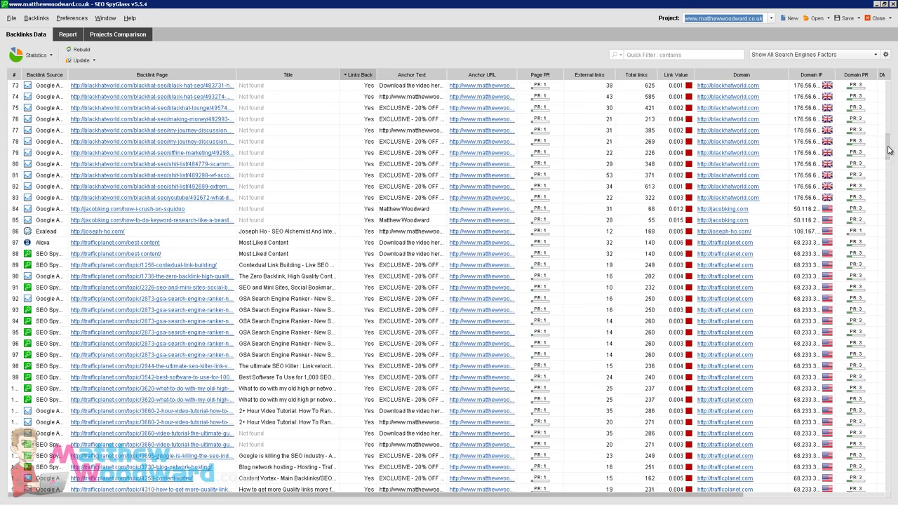
drag(886, 149, 883, 73)
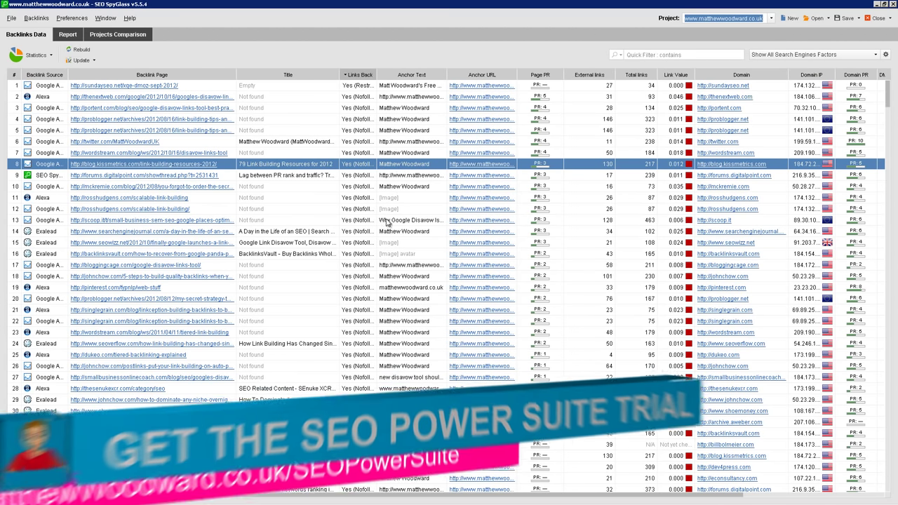
scroll(384, 234, down, 7)
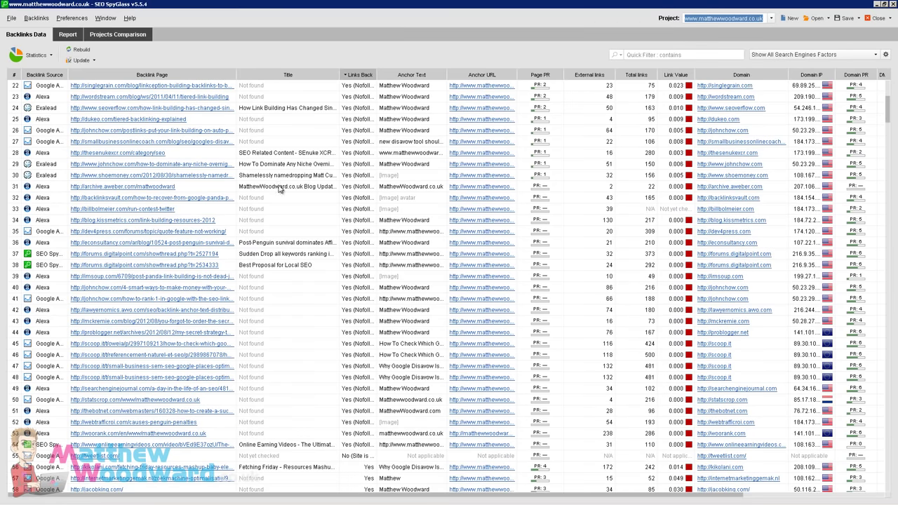
scroll(150, 145, up, 7)
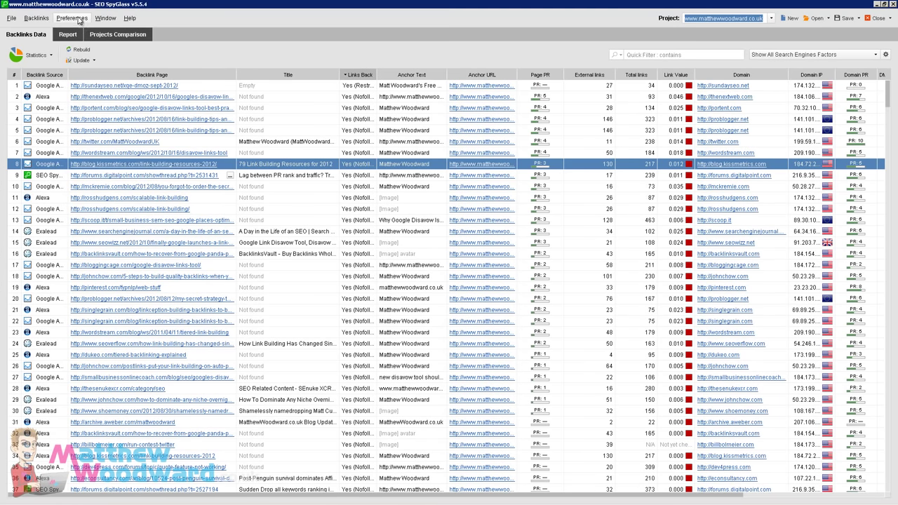
View the Projects Comparison preferences and close them without adding any project.
click(72, 18)
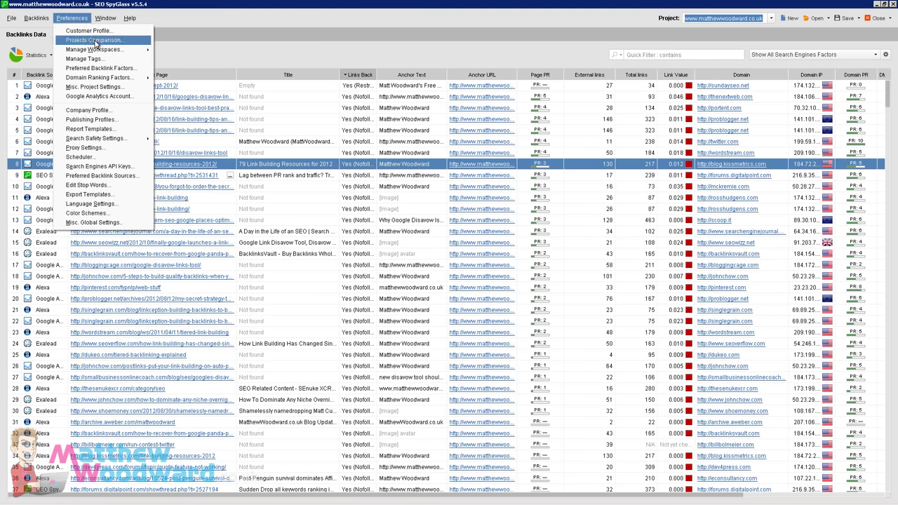
click(95, 40)
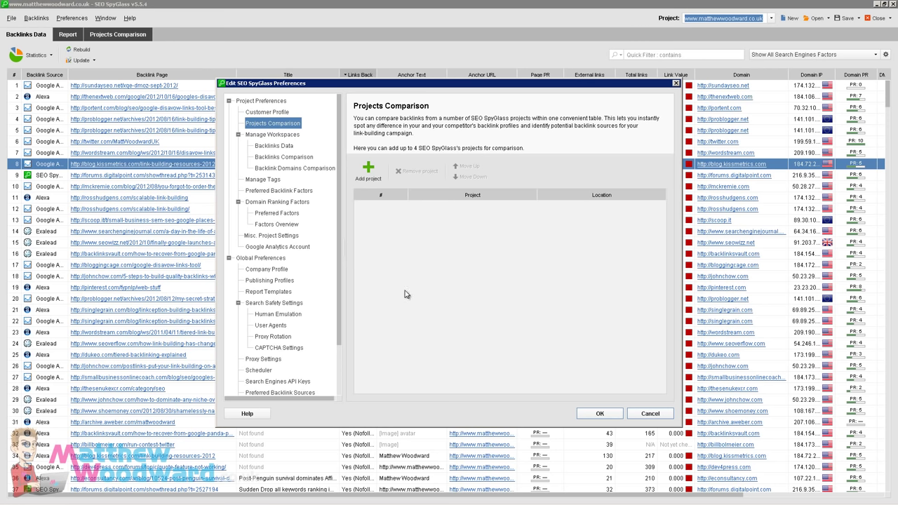
click(676, 85)
click(268, 354)
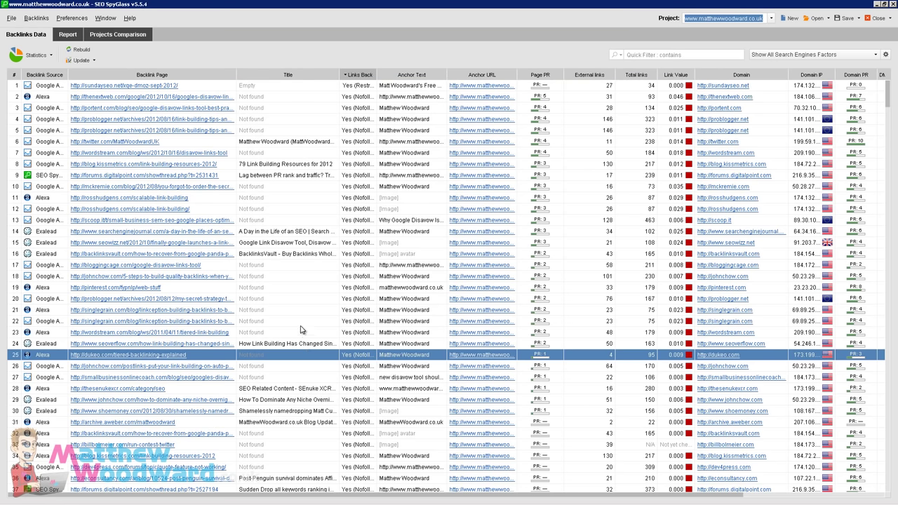
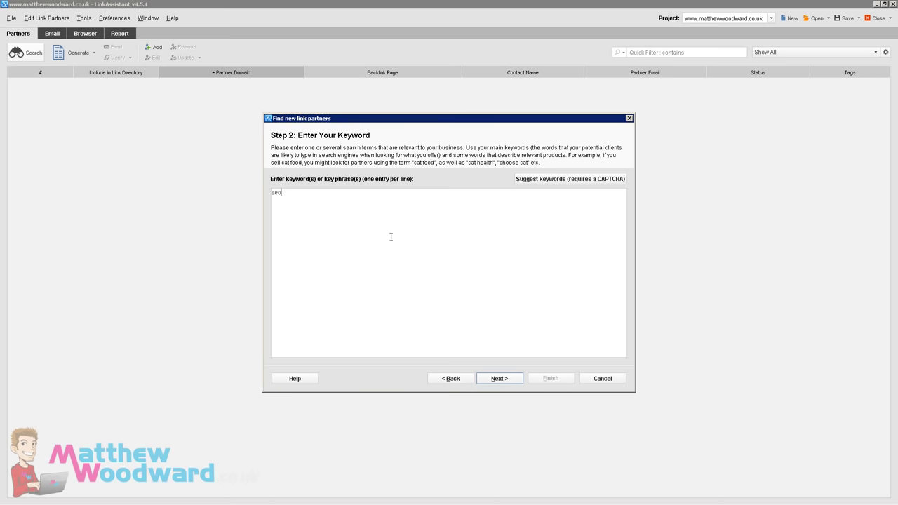
Search for link partners with the keyword seo, keep all search engines selected, and limit the scan to 10 potential partners.
click(492, 381)
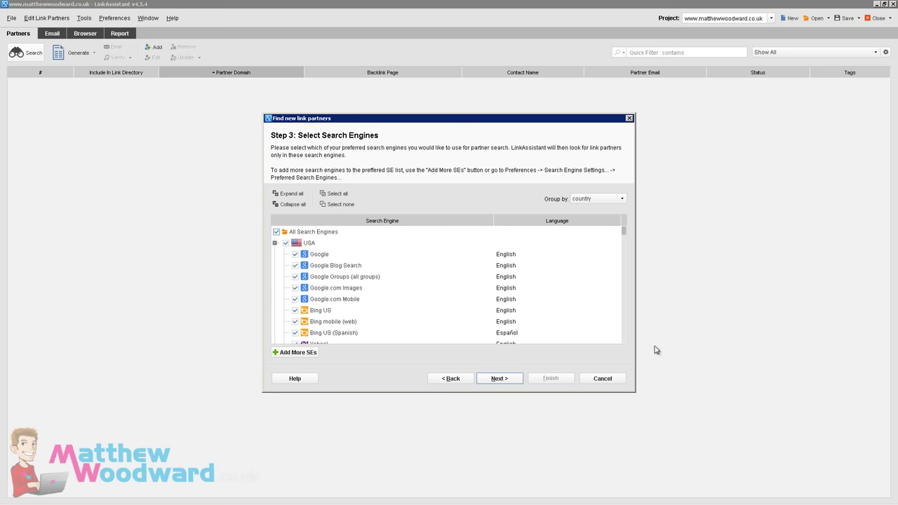
scroll(623, 236, down, 7)
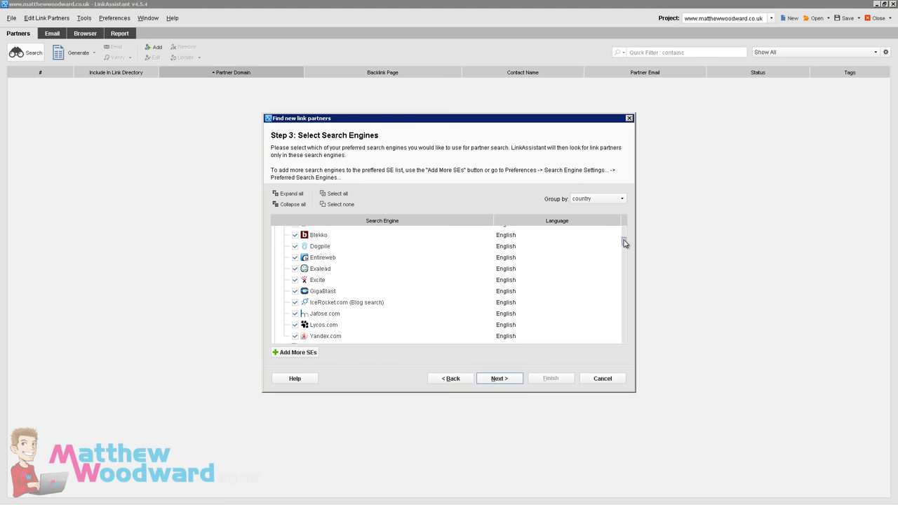
scroll(624, 238, up, 4)
scroll(622, 239, up, 3)
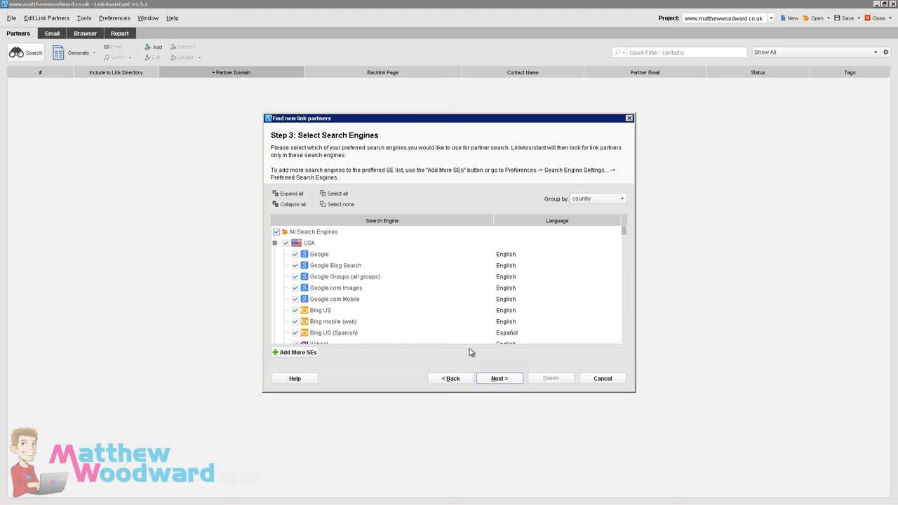
click(499, 379)
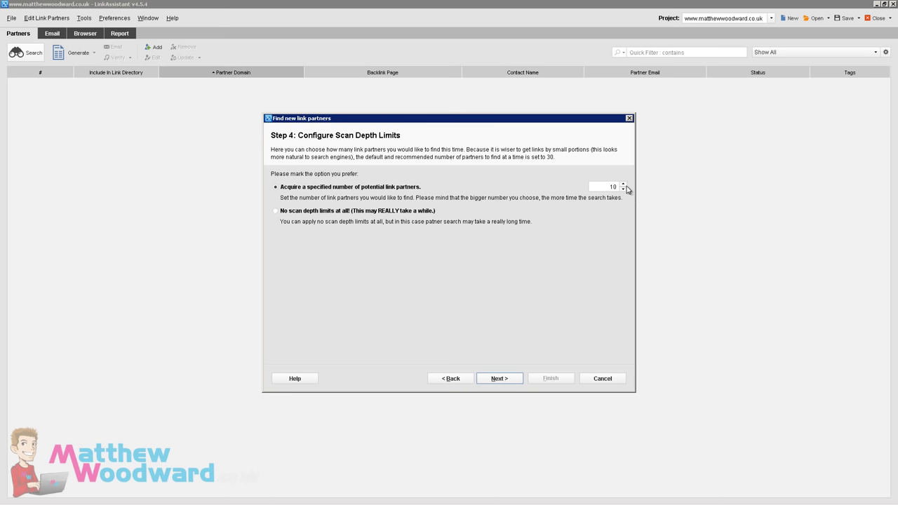
click(500, 379)
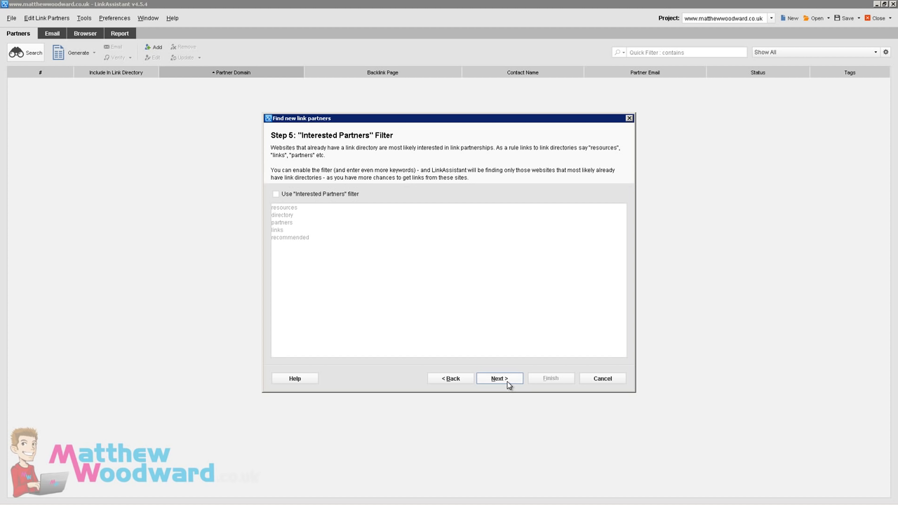
Enable the "Interested Partners" filter with its default words and include the Get complete URLs option in the partner information.
click(315, 197)
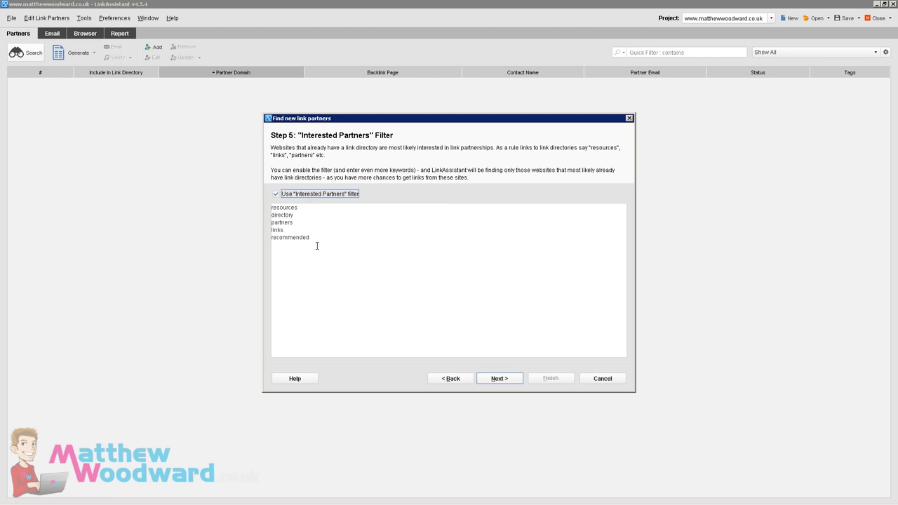
click(503, 381)
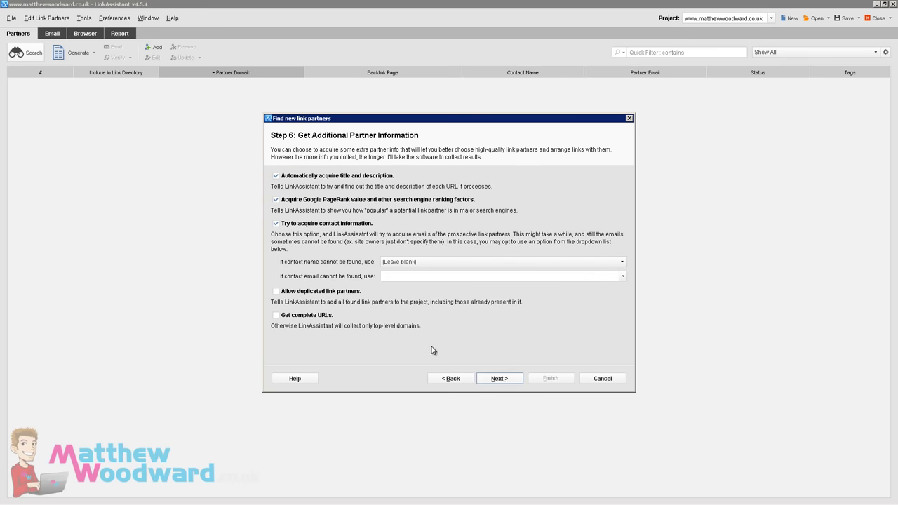
click(302, 317)
click(499, 378)
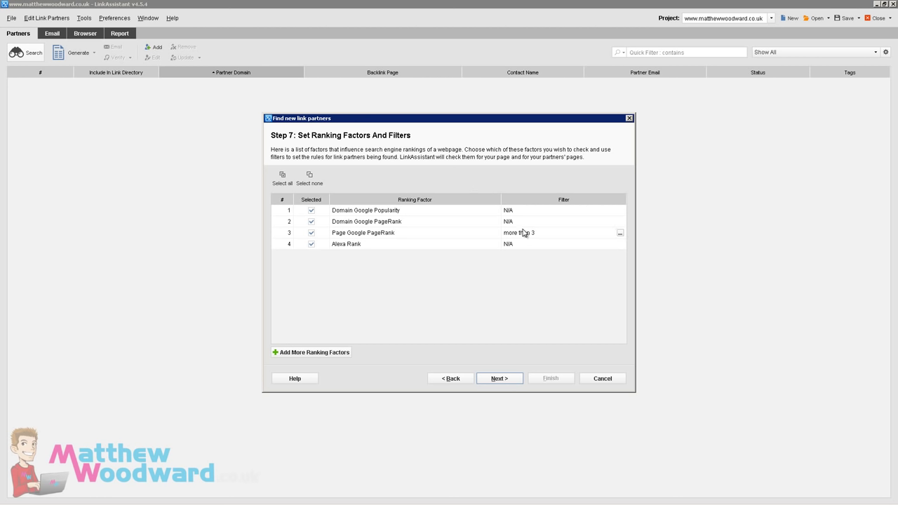
Select only Domain Google PageRank as a ranking factor, filter it to more than 2, and run the partner search.
click(307, 186)
click(312, 222)
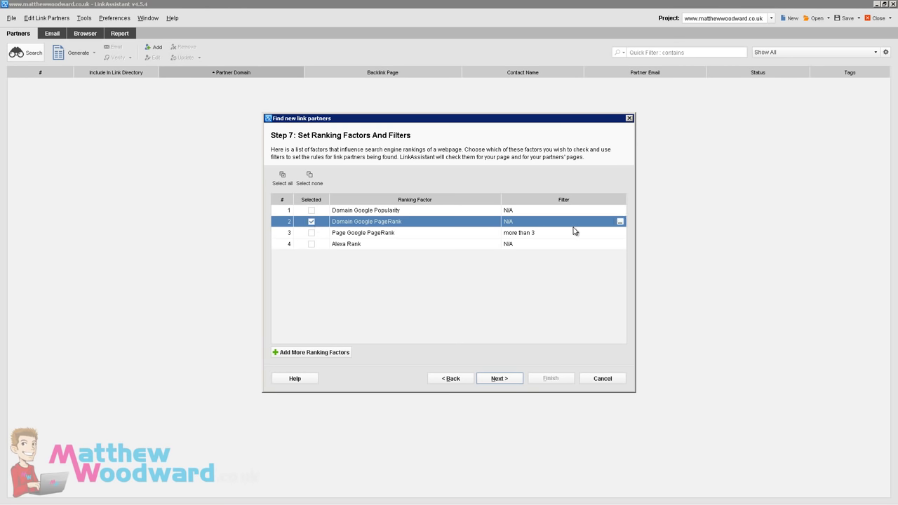
click(620, 221)
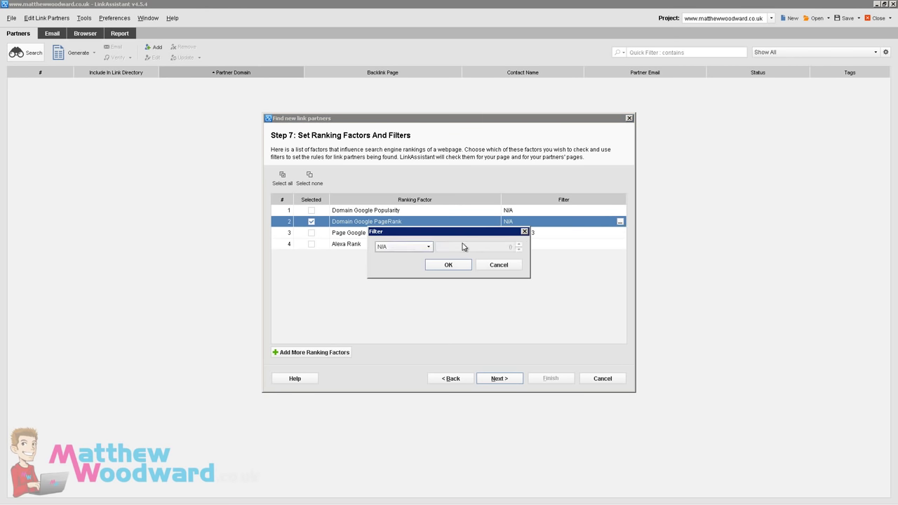
click(411, 247)
click(403, 285)
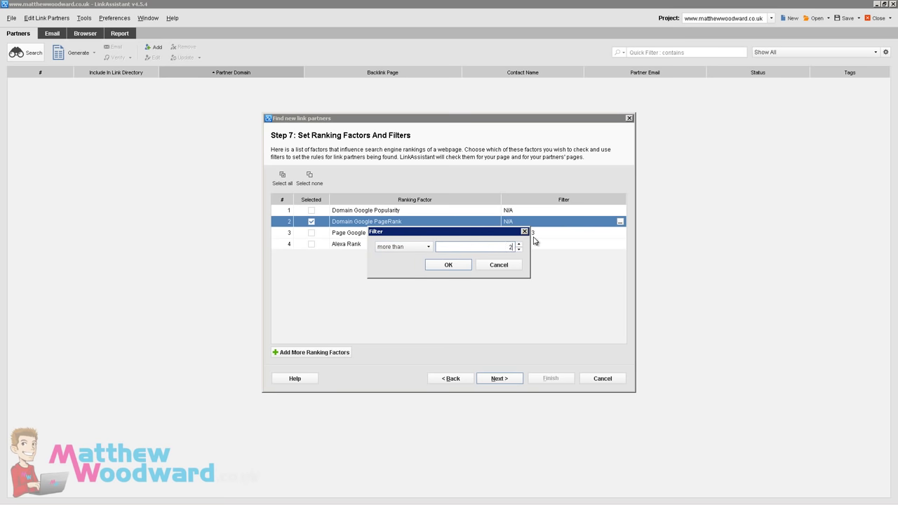
click(449, 265)
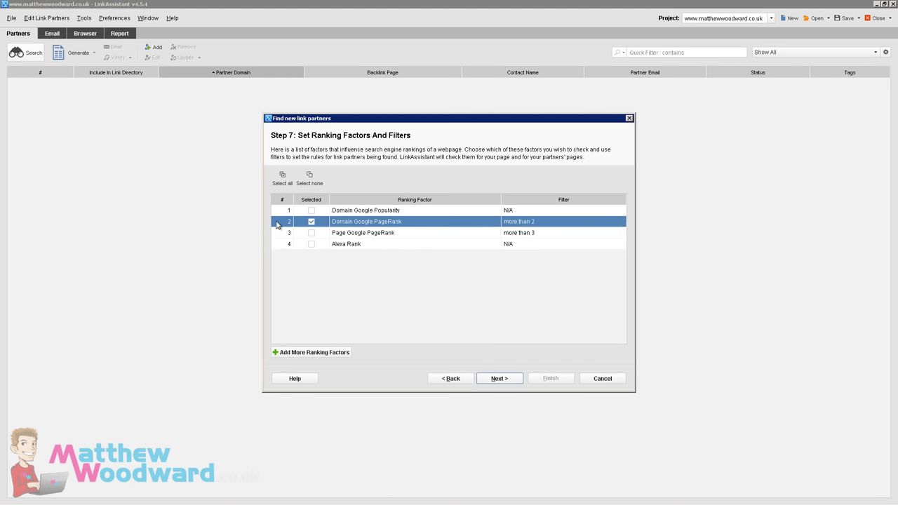
click(534, 223)
click(464, 219)
click(507, 379)
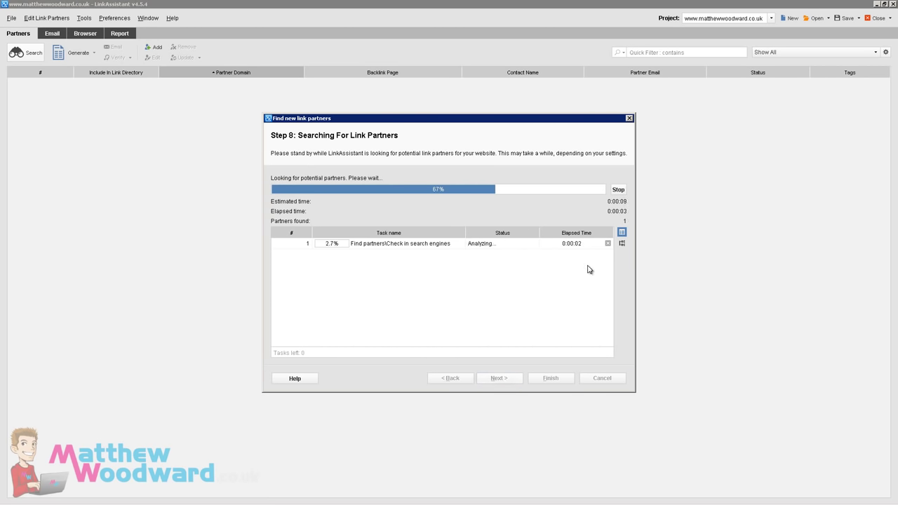
click(621, 243)
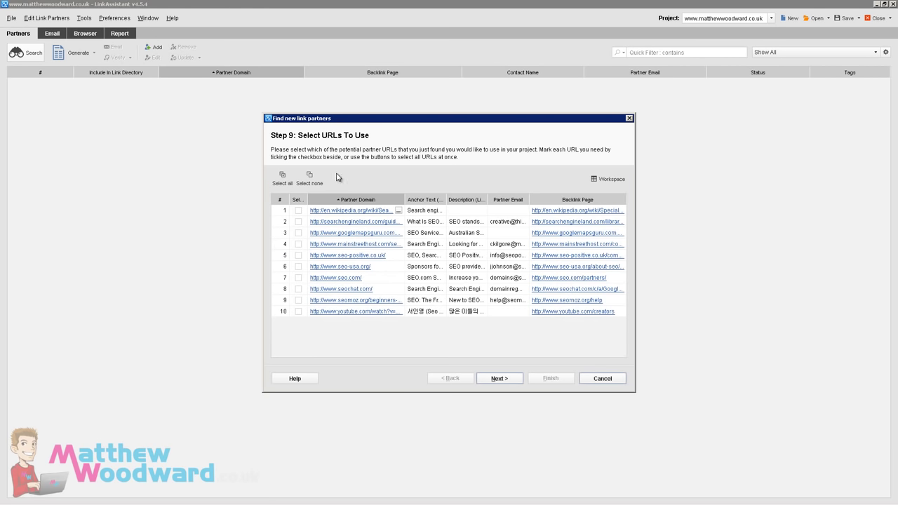
Add the googlemapsguru, mainstreethost, seo-positive, seo-usa, seo.com and seochat partners to the project, keeping the default category and status.
click(298, 232)
click(298, 244)
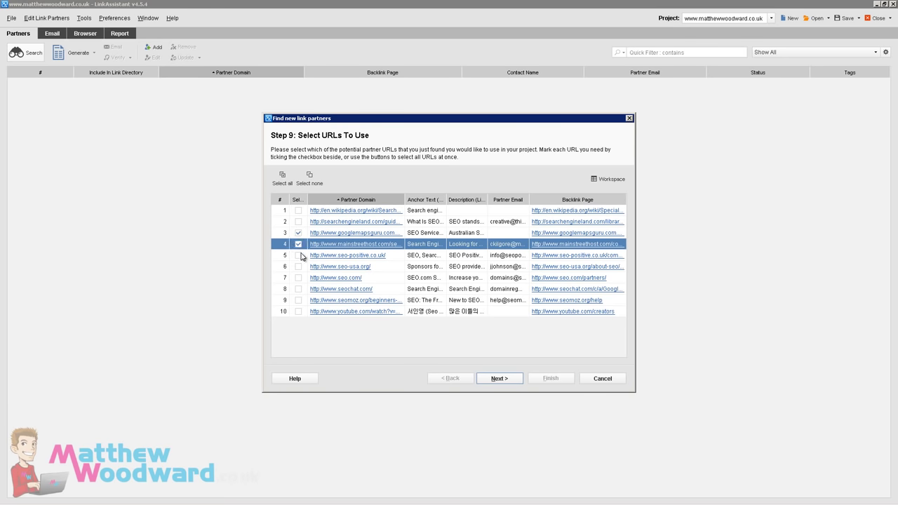
click(298, 255)
click(298, 266)
click(298, 288)
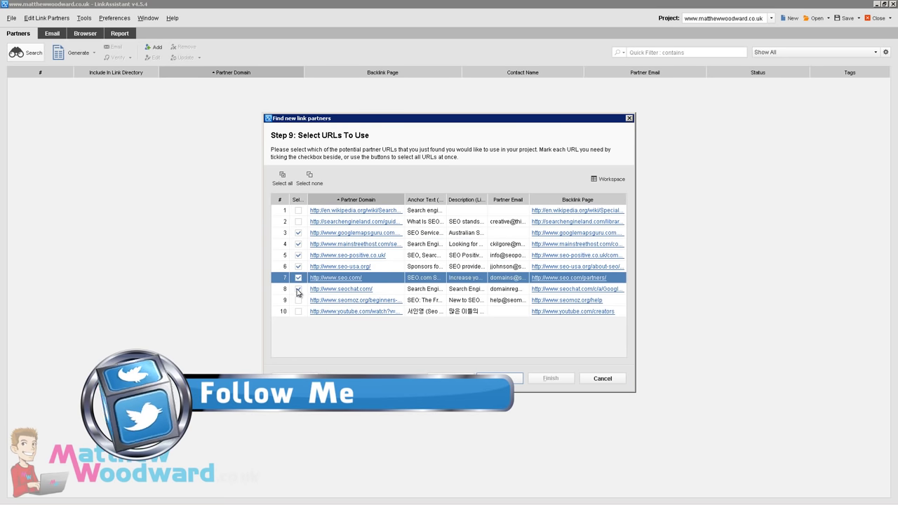
click(299, 277)
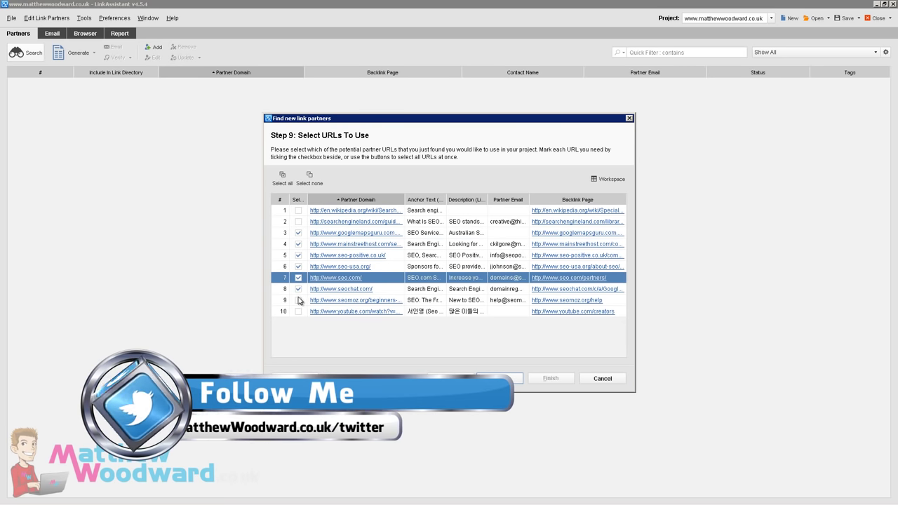
click(516, 378)
click(478, 280)
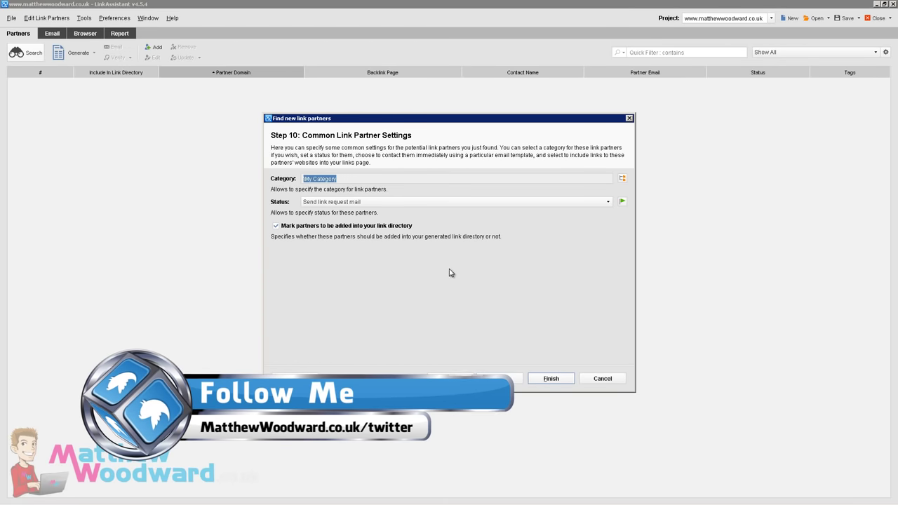
click(559, 379)
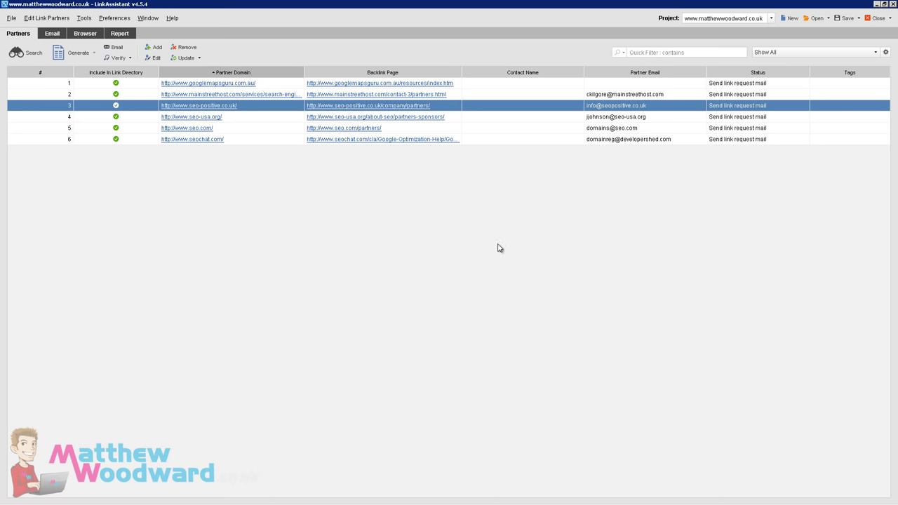
Set up a new partner search for sites with link submission forms, using keyword seo, all scripts and search engines, and 10 partners.
click(31, 54)
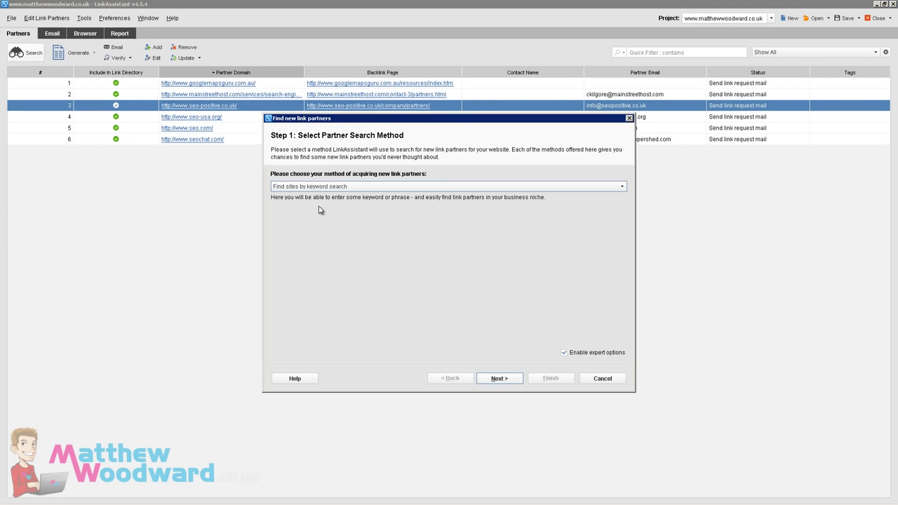
click(340, 186)
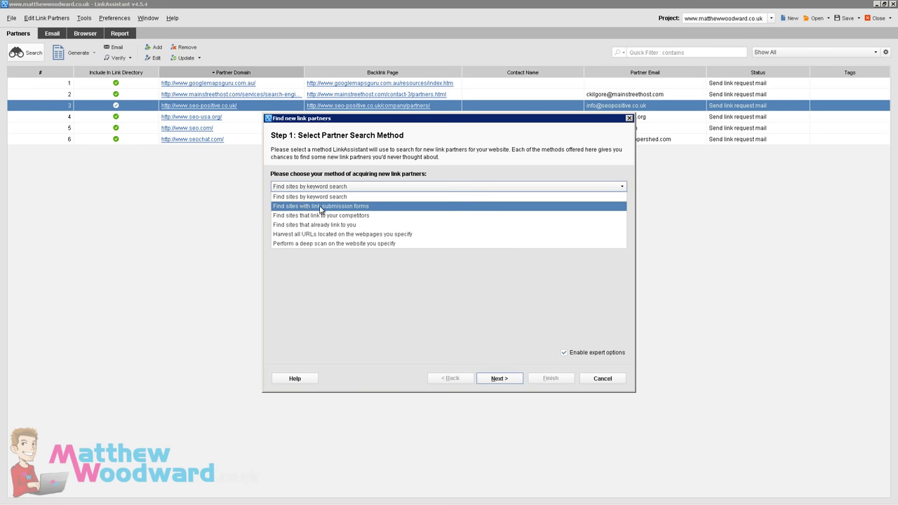
click(333, 207)
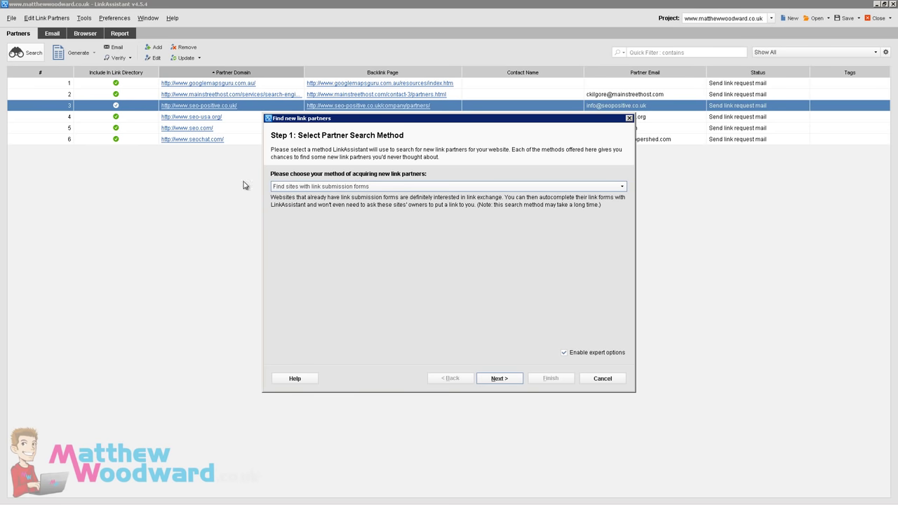
click(511, 383)
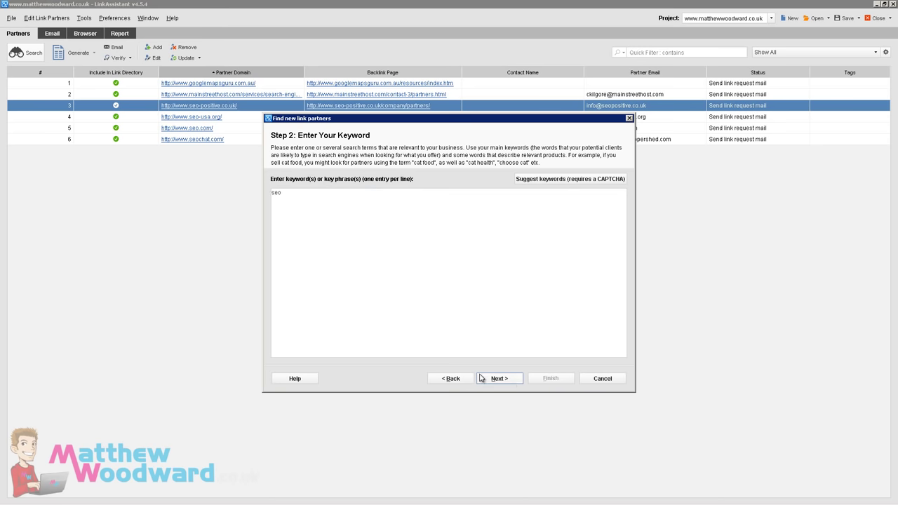
click(504, 384)
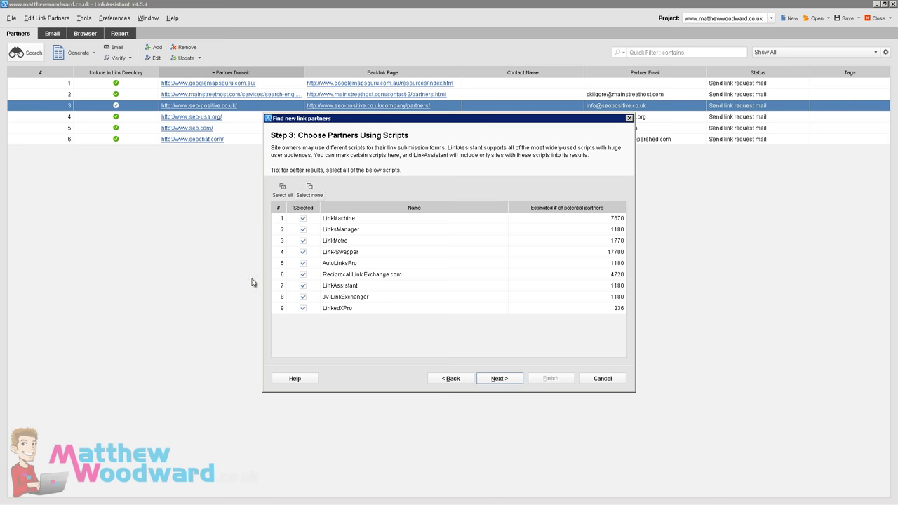
click(505, 383)
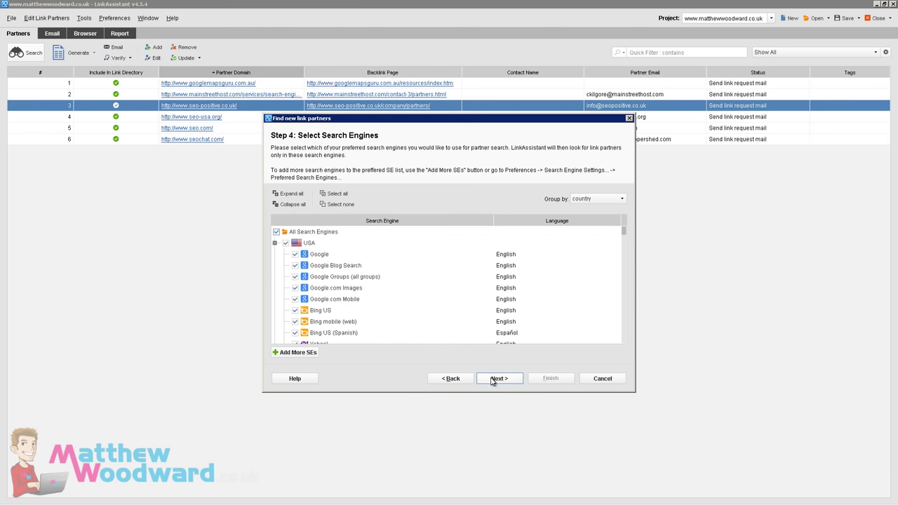
click(493, 379)
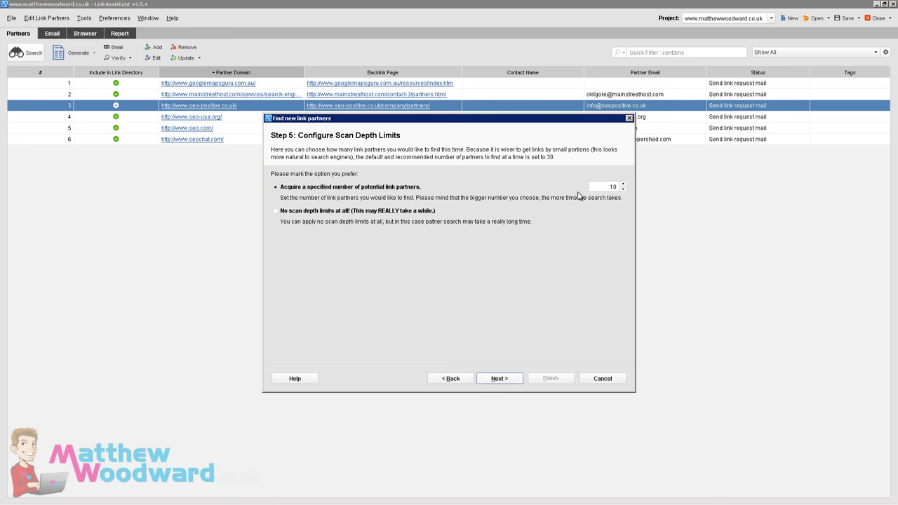
click(509, 381)
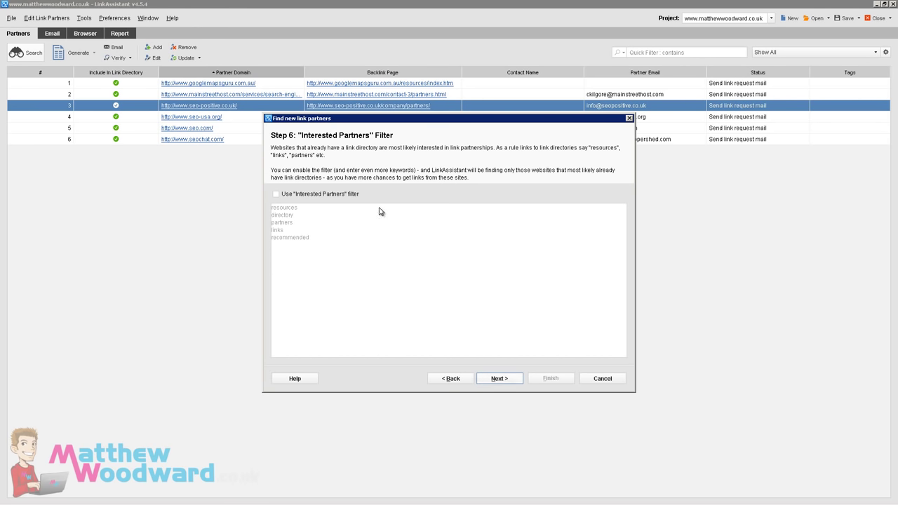
Turn on the "Interested Partners" filter and Get complete URLs for the link submission form search.
click(327, 193)
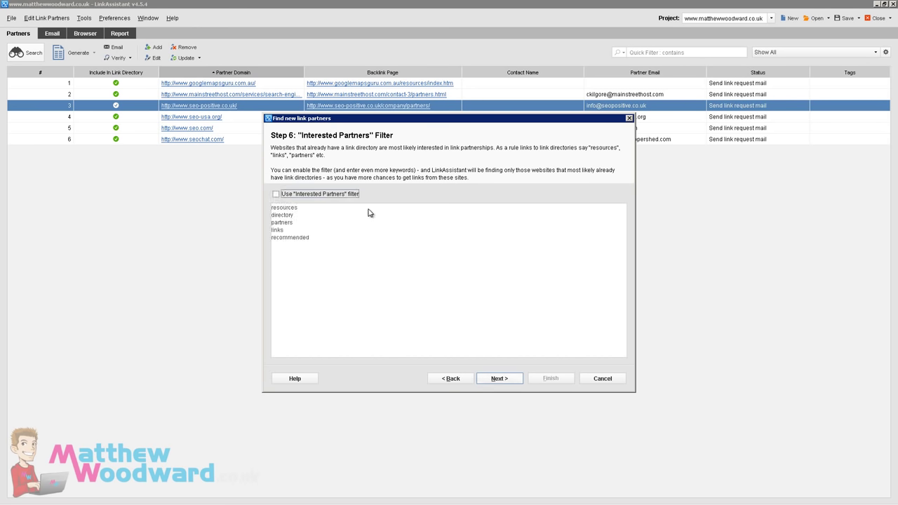
click(507, 379)
click(316, 315)
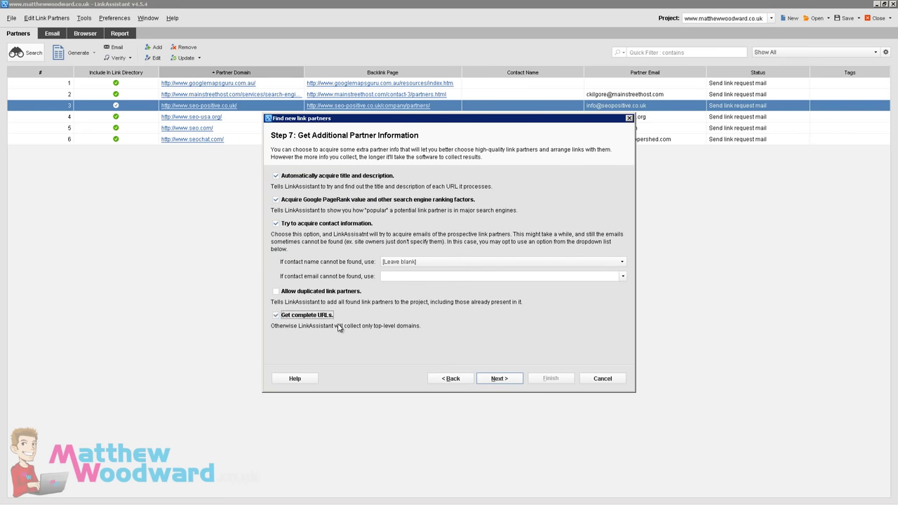
Deselect all ranking factors and run the search for partners with link submission forms.
click(516, 381)
click(309, 187)
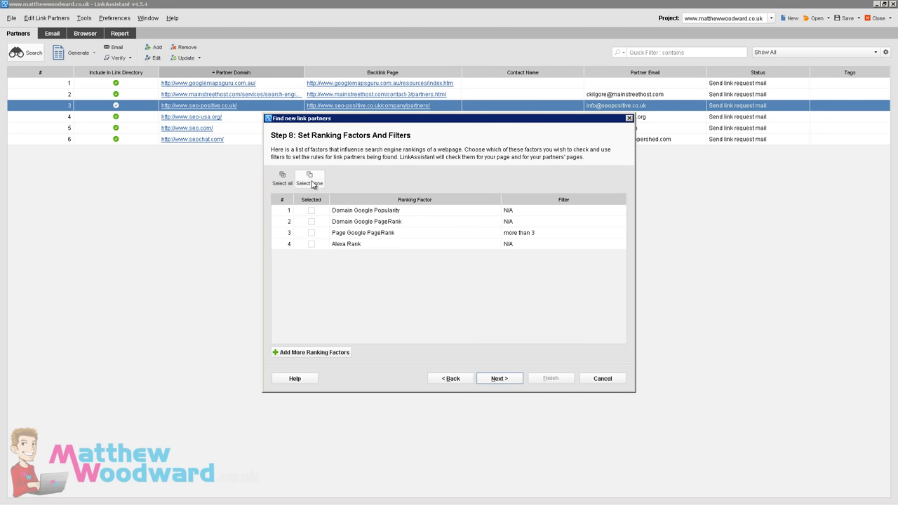
click(511, 382)
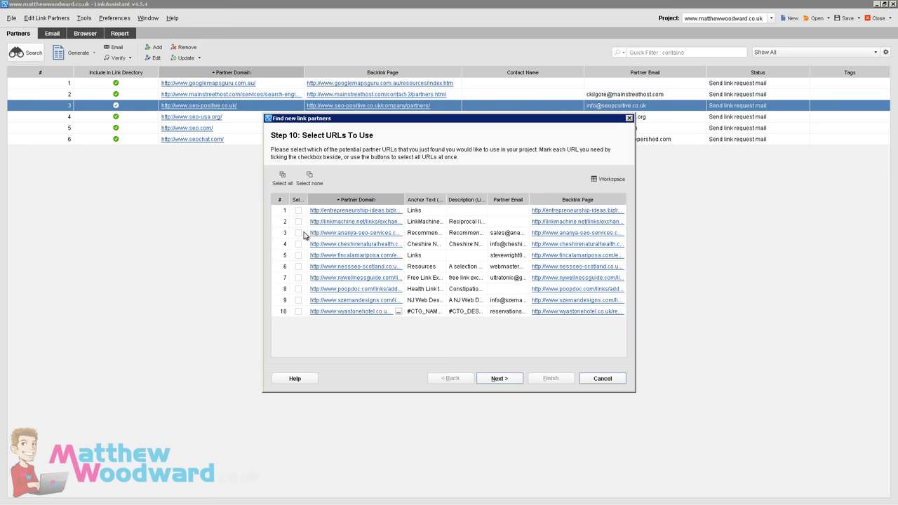
Add all the found link submission form partners to the project, keeping the default category and status.
click(299, 233)
click(283, 179)
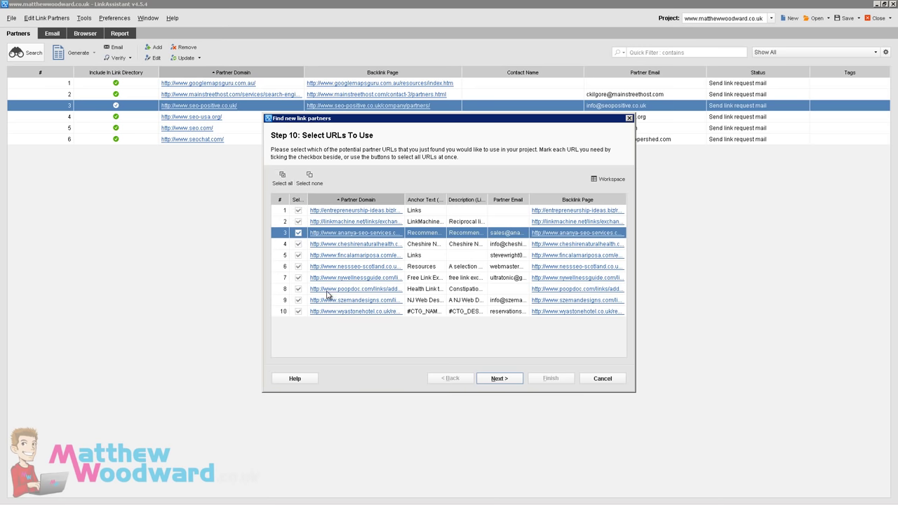
click(498, 378)
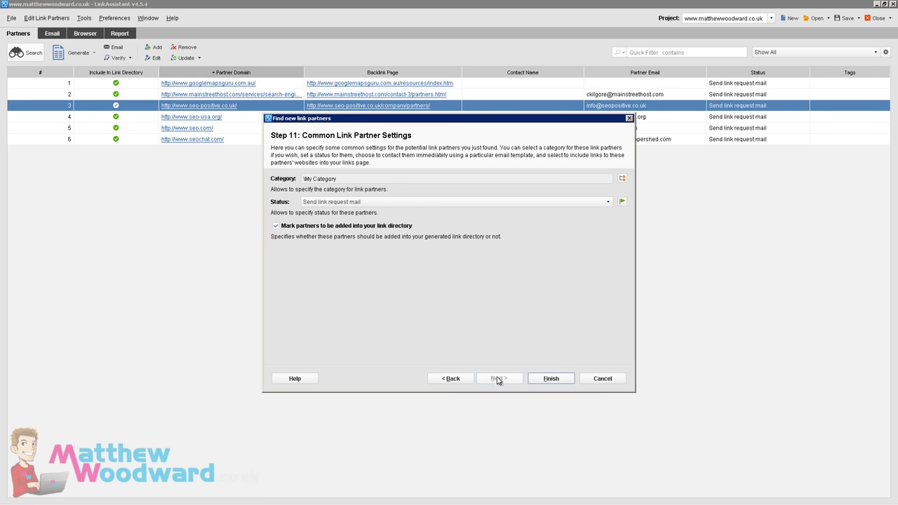
click(549, 379)
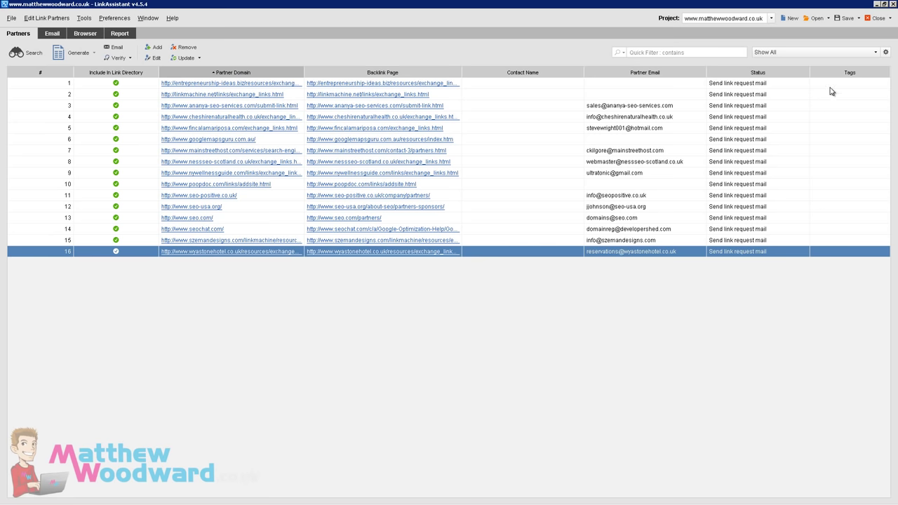
Add the Domain PR (Partner) and Alexa Rank (Backlink) columns to the Show All workspace.
click(813, 52)
click(810, 58)
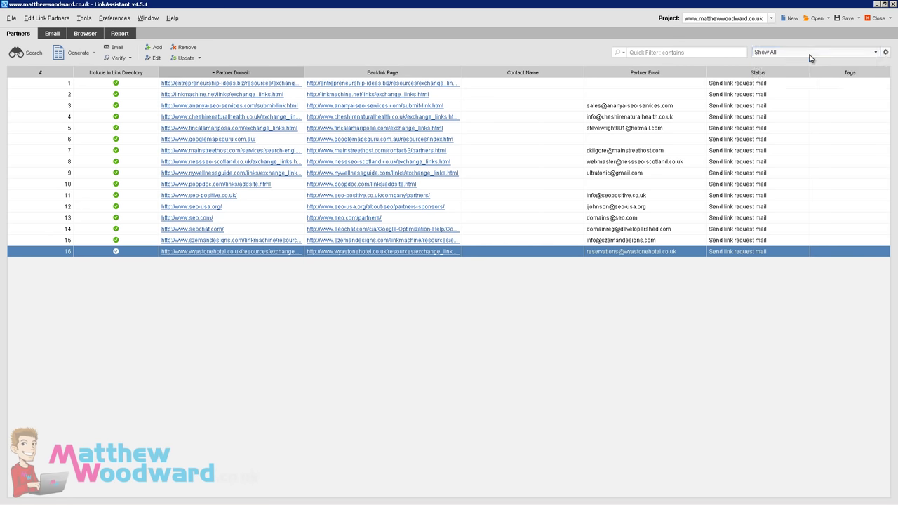
click(888, 53)
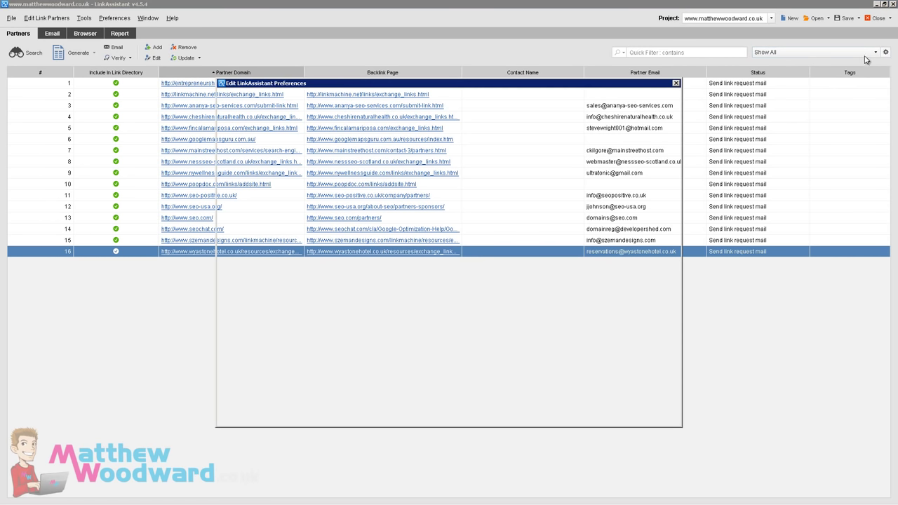
click(372, 168)
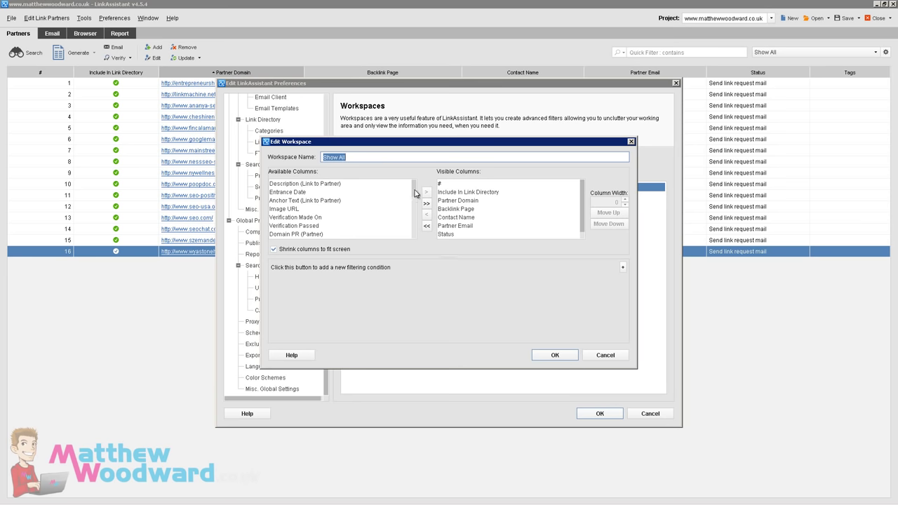
drag(414, 193, 416, 208)
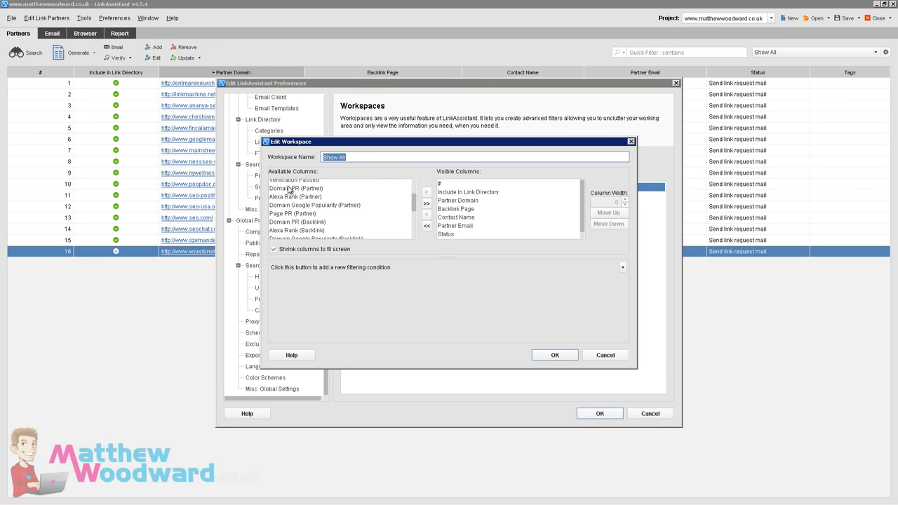
click(288, 188)
click(426, 192)
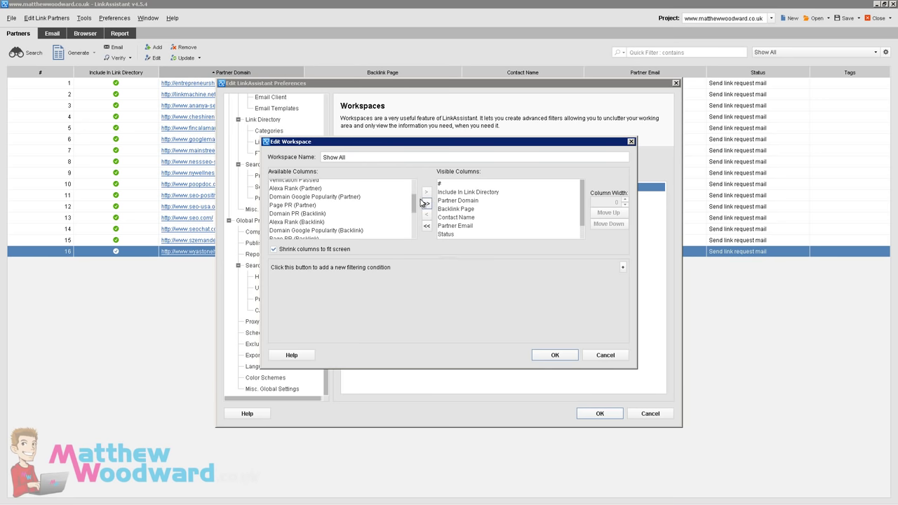
click(324, 223)
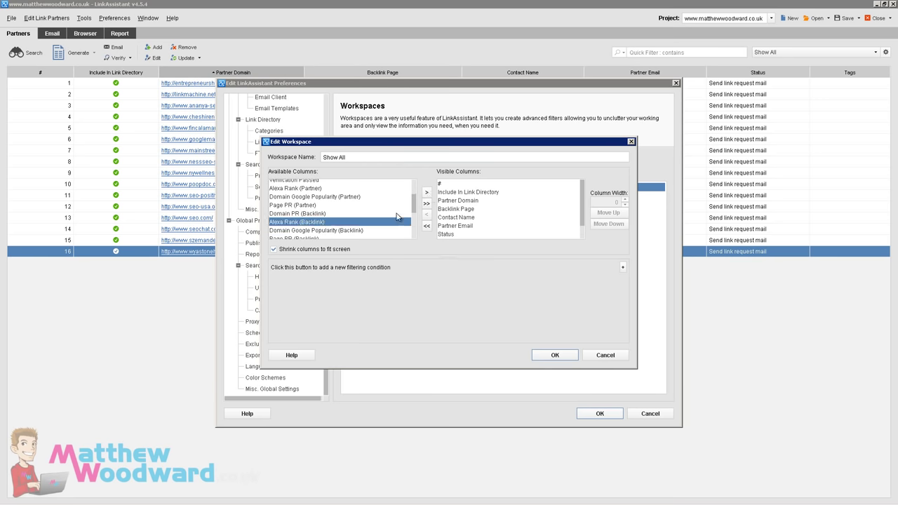
drag(412, 205, 413, 218)
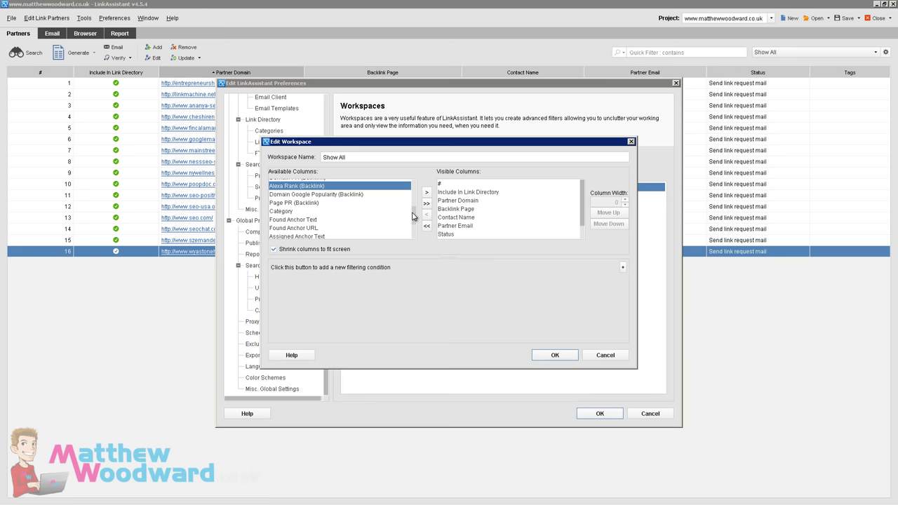
scroll(417, 219, down, 2)
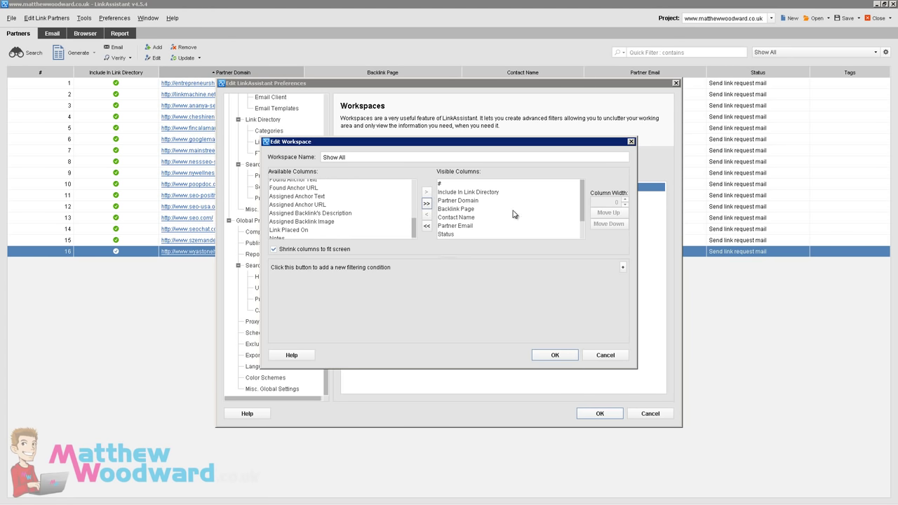
click(556, 356)
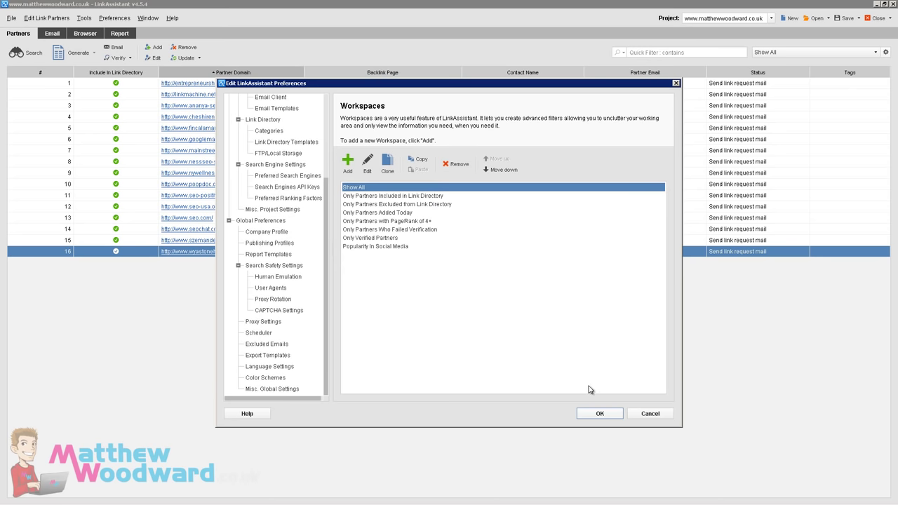
click(600, 413)
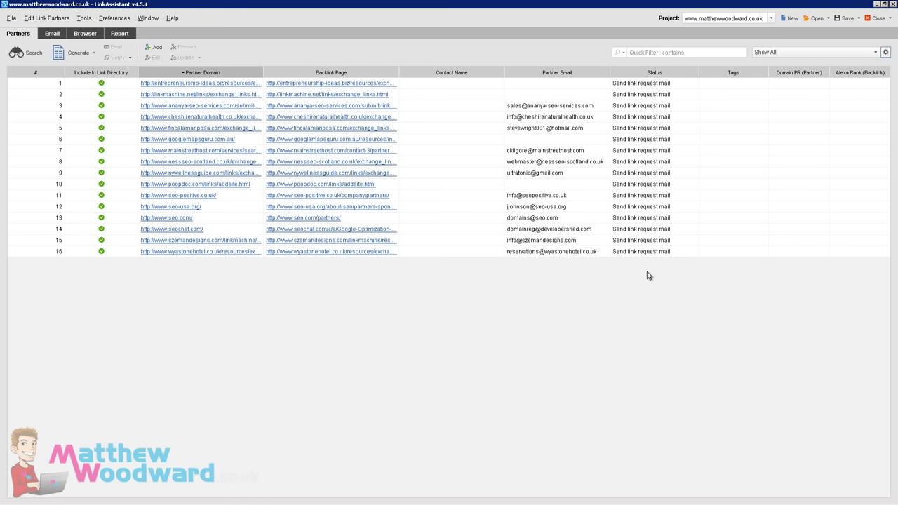
Start a ranking factor update for all partners and look through the additional ranking factors available for checking.
click(694, 173)
key(ctrl+a)
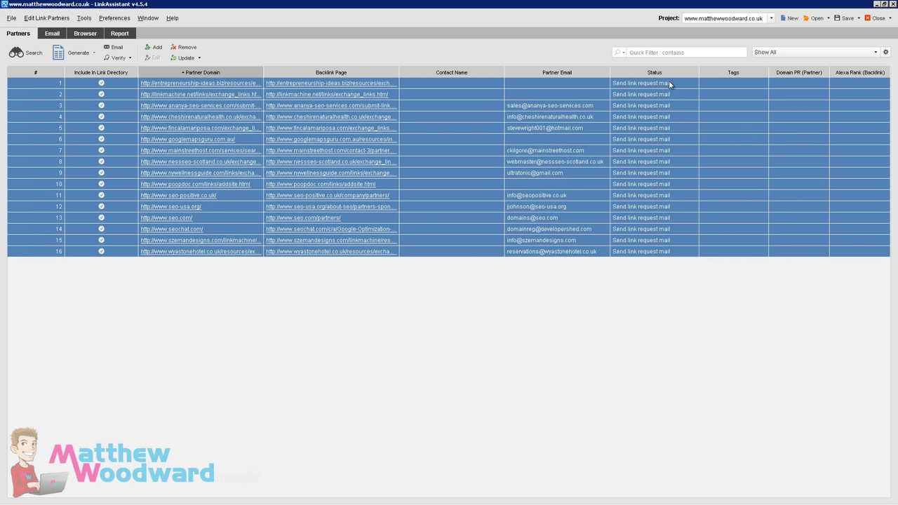
click(198, 58)
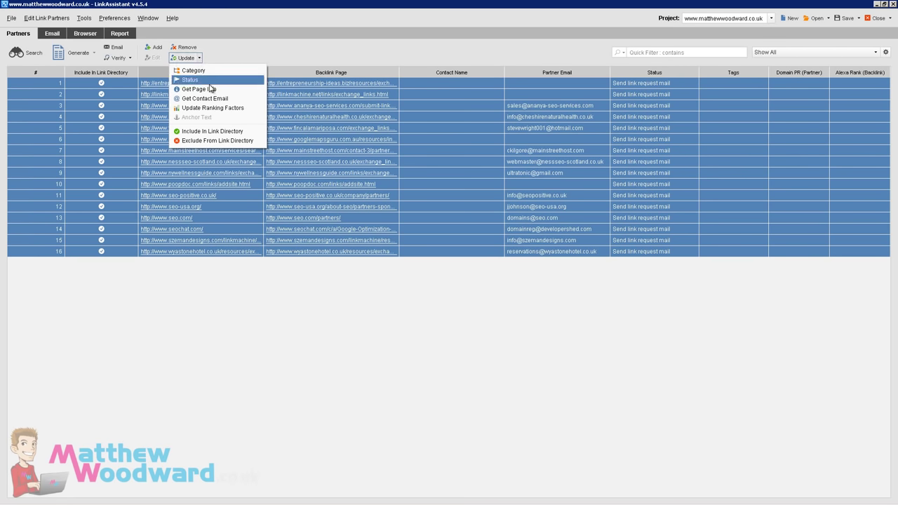
click(218, 108)
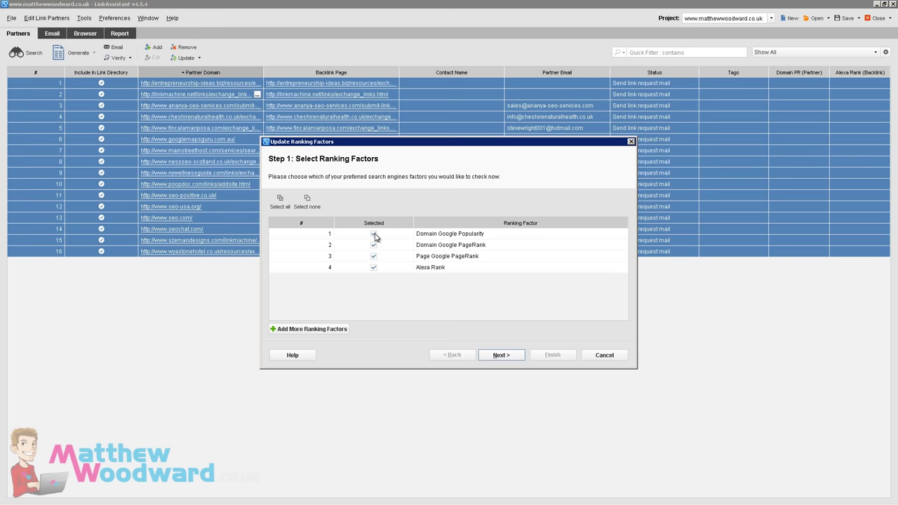
click(321, 331)
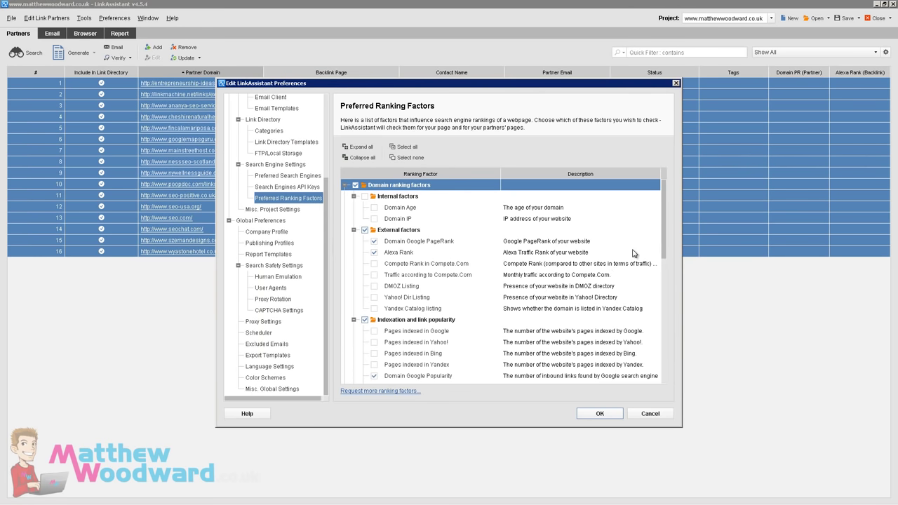
drag(664, 210, 660, 287)
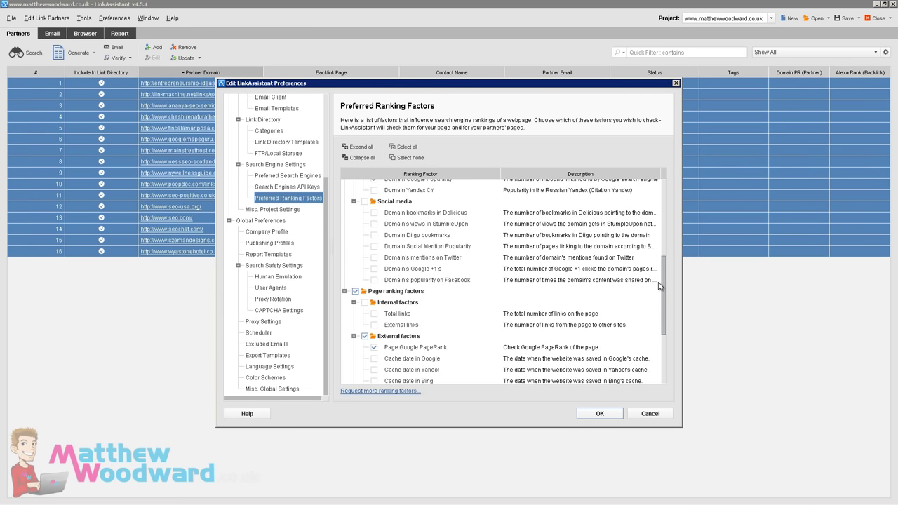
scroll(665, 333, down, 1)
scroll(666, 333, down, 3)
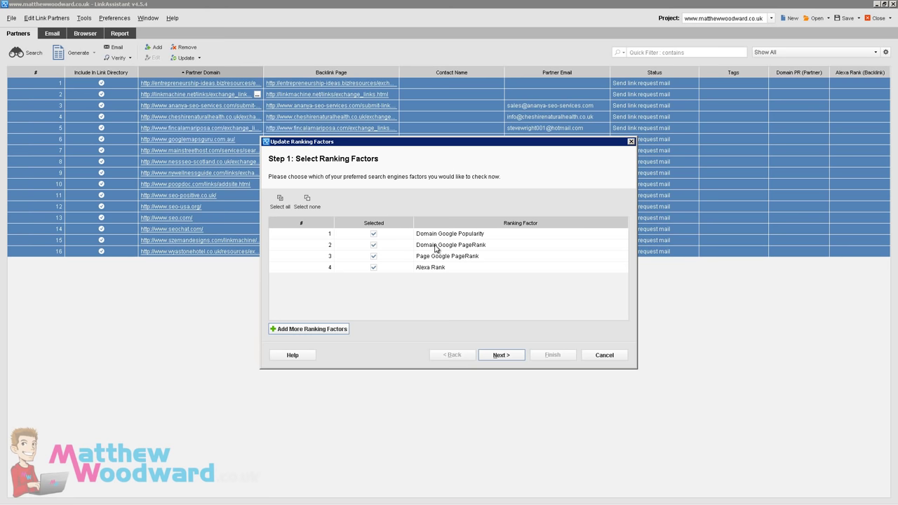
Exclude Domain Google Popularity and run the ranking factor update with Domain Google PageRank, Page Google PageRank and Alexa Rank.
click(372, 235)
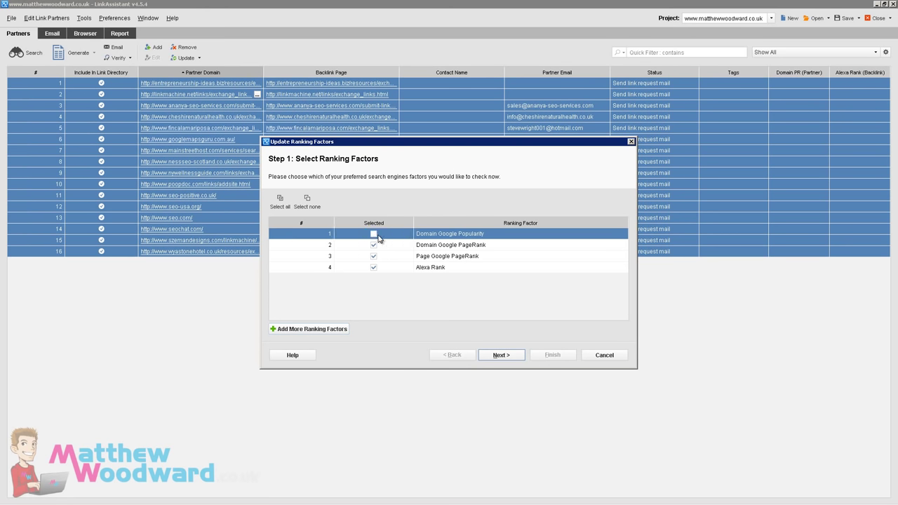
click(509, 357)
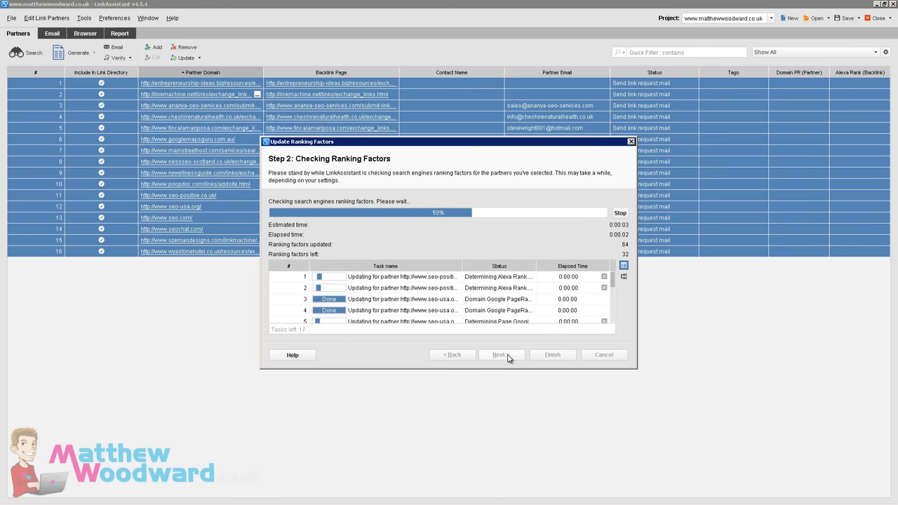
click(550, 358)
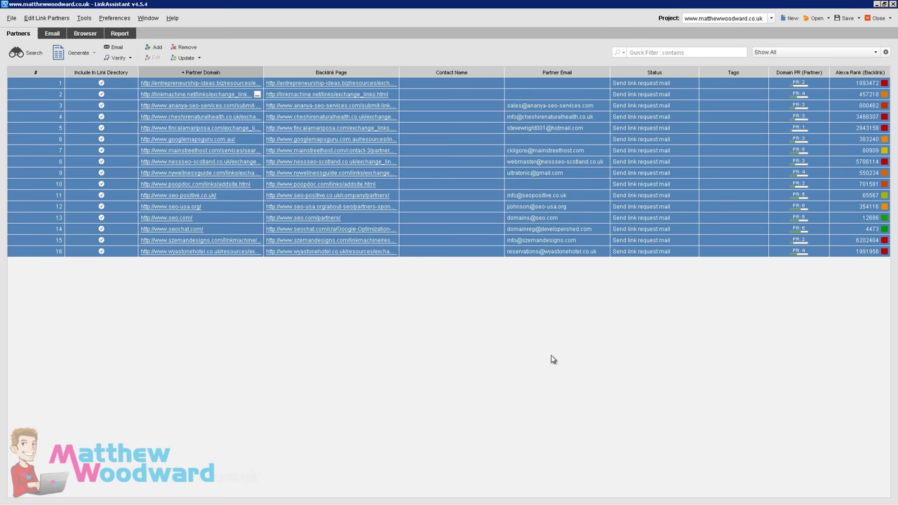
Sort the partners by highest Domain PR, re-sort them by lowest Alexa Rank, and widen the Backlink Page column.
click(810, 73)
click(807, 71)
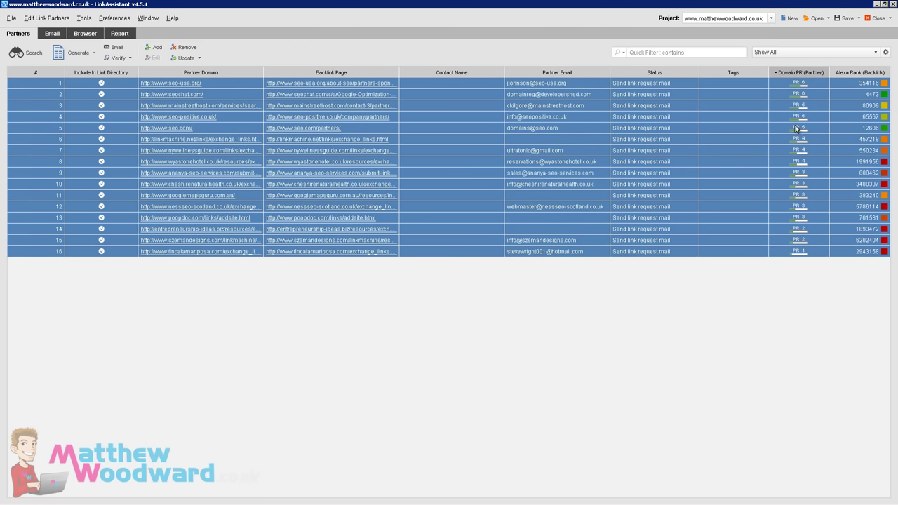
click(856, 73)
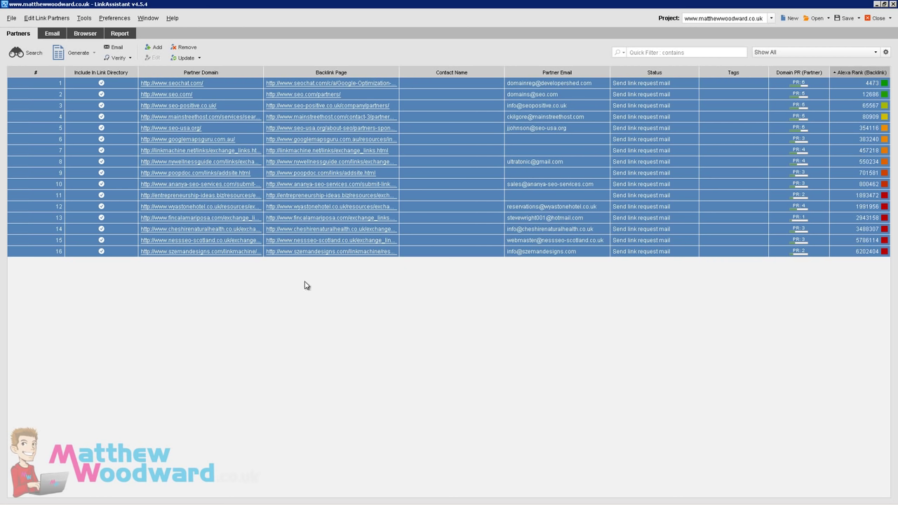
click(409, 107)
drag(403, 72, 439, 78)
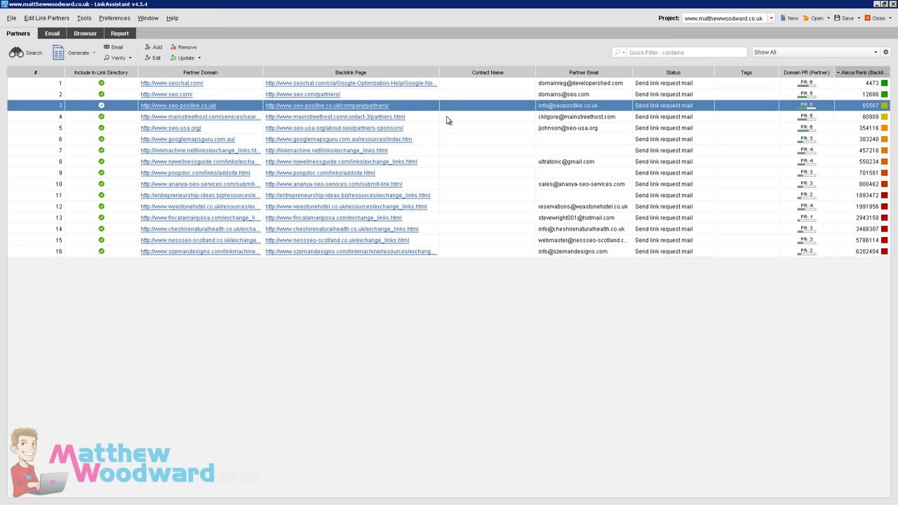
Sort the list by partner email and compose an email to all partners with an address, in an enlarged window.
click(553, 119)
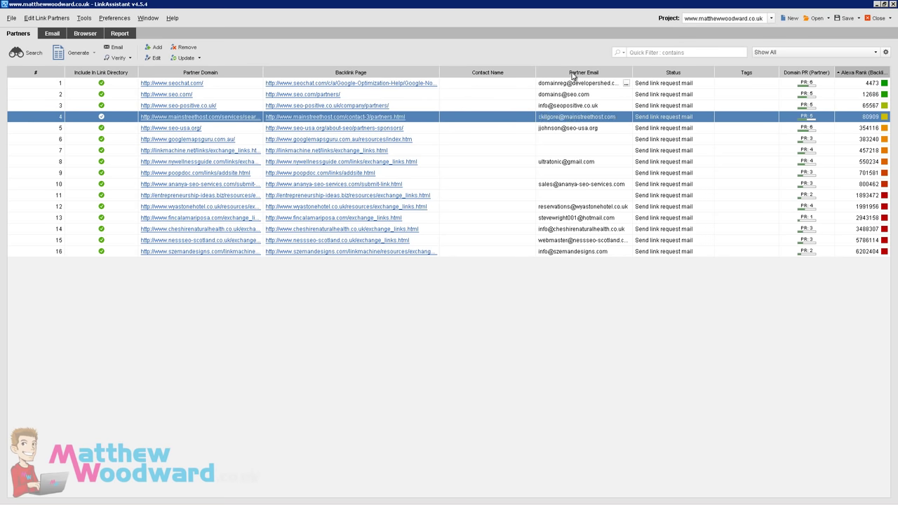
click(559, 73)
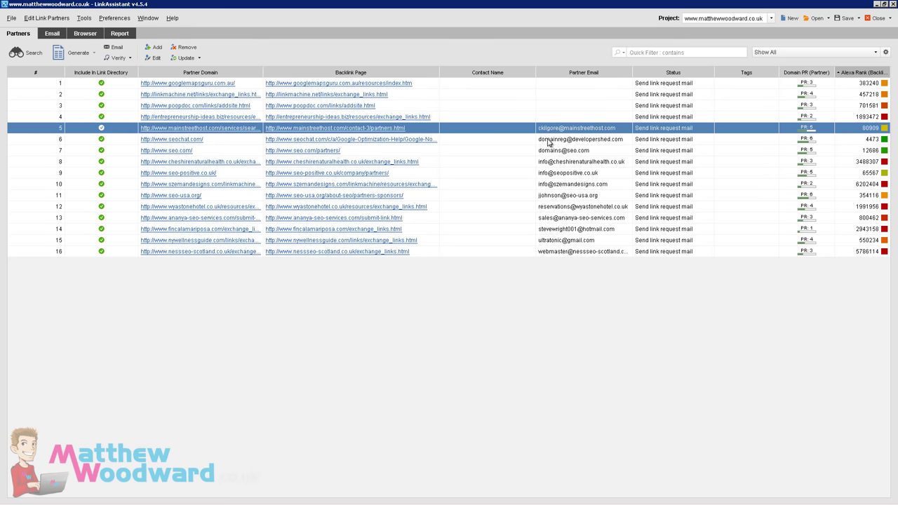
shift+click(552, 256)
right_click(551, 255)
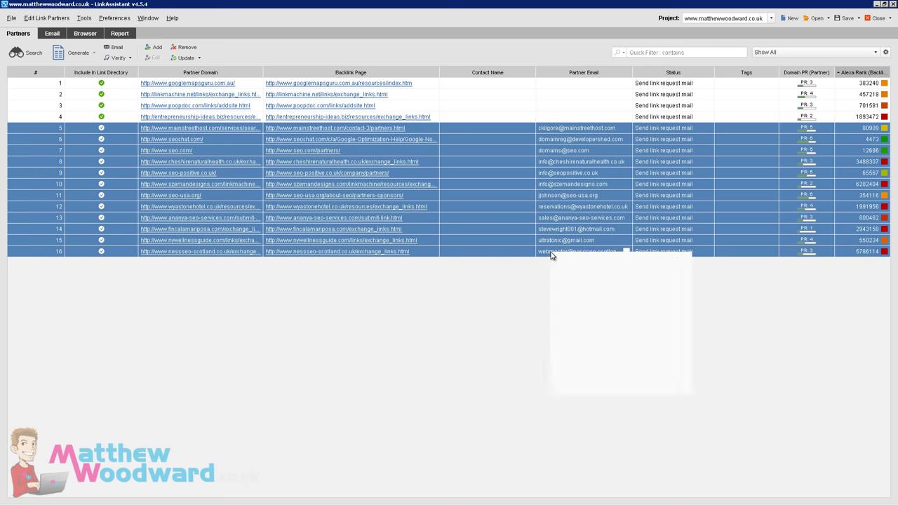
click(574, 339)
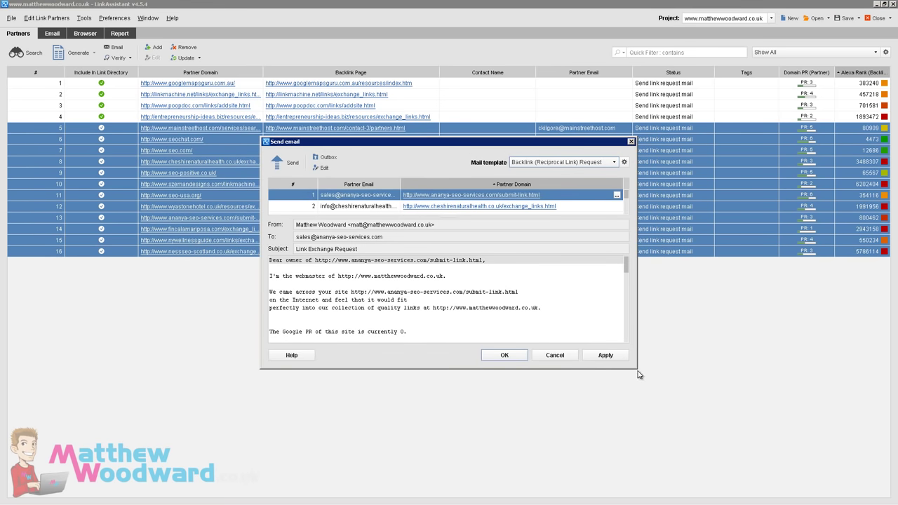
drag(638, 371, 805, 504)
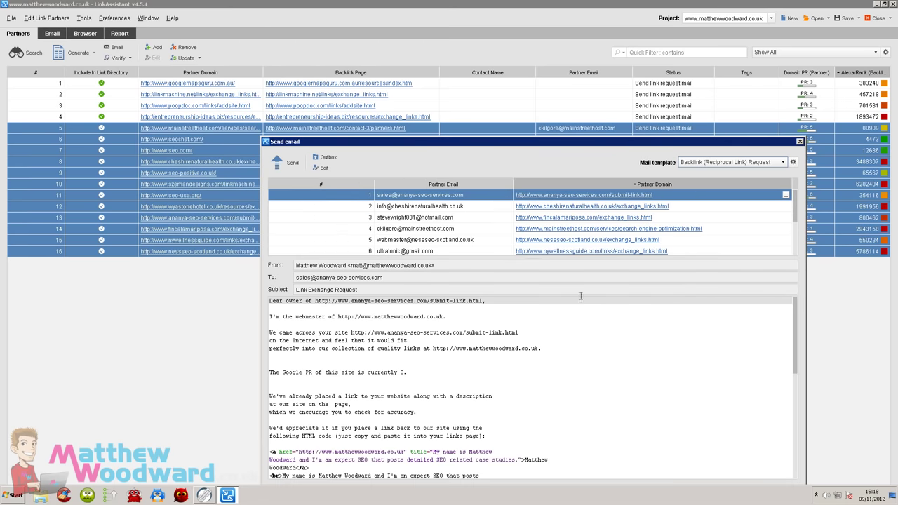
drag(415, 145, 297, 53)
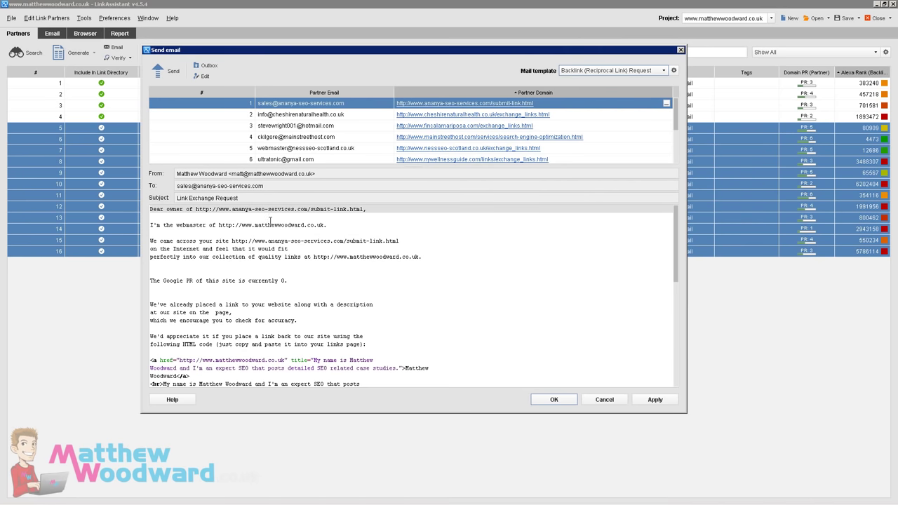
Preview the Backlink Request Reminder mail template, switch back to Backlink (Reciprocal Link) Request and place the cursor in the message body.
click(580, 70)
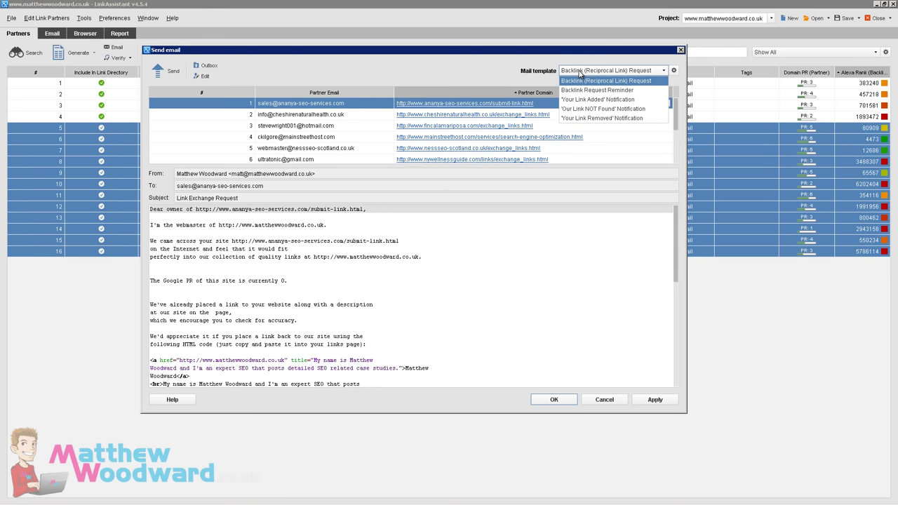
click(589, 89)
click(600, 73)
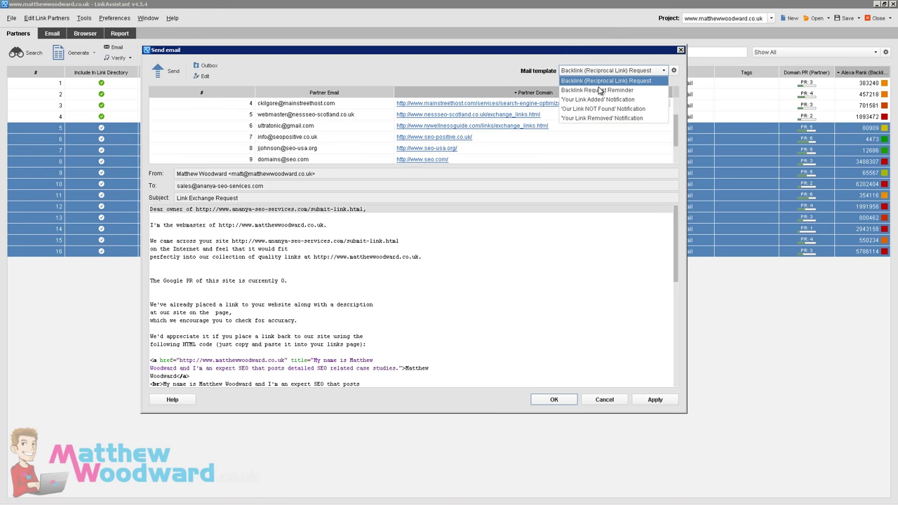
click(600, 90)
click(599, 73)
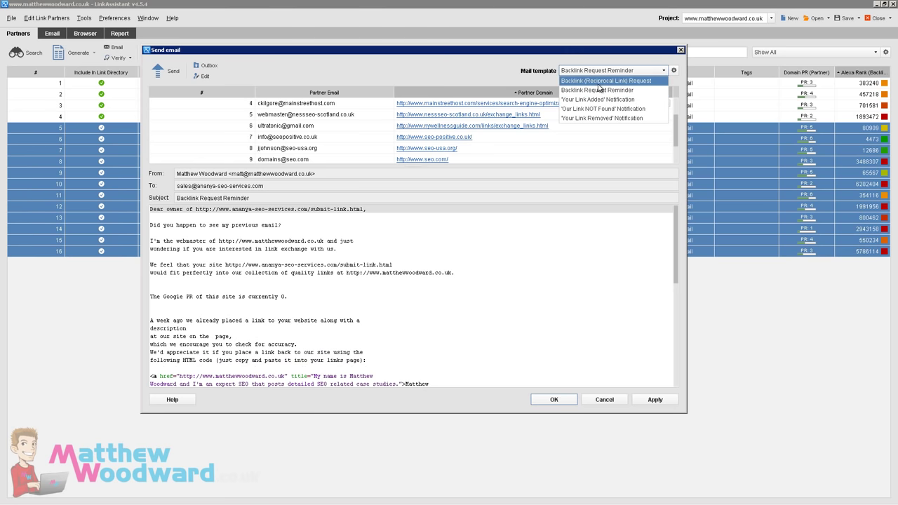
click(597, 82)
click(374, 270)
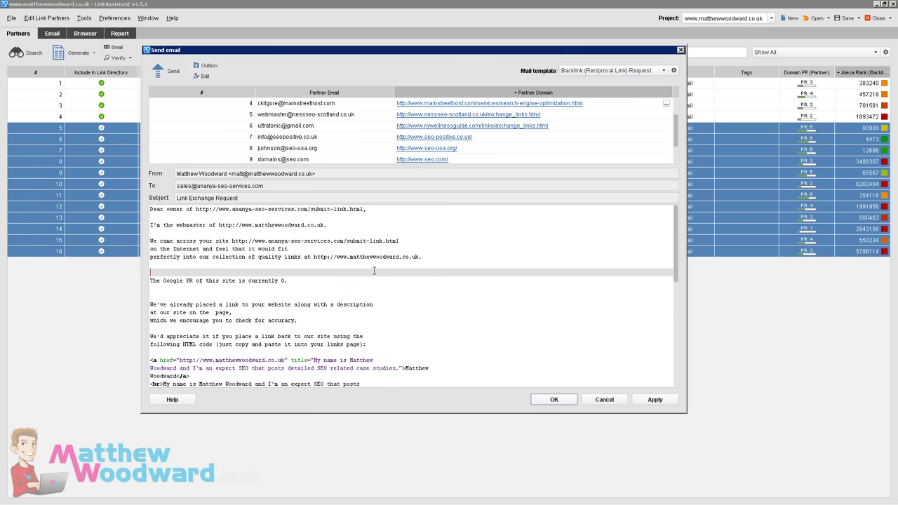
Read through the whole Backlink (Reciprocal Link) Request message body, then close the email window without sending.
click(228, 218)
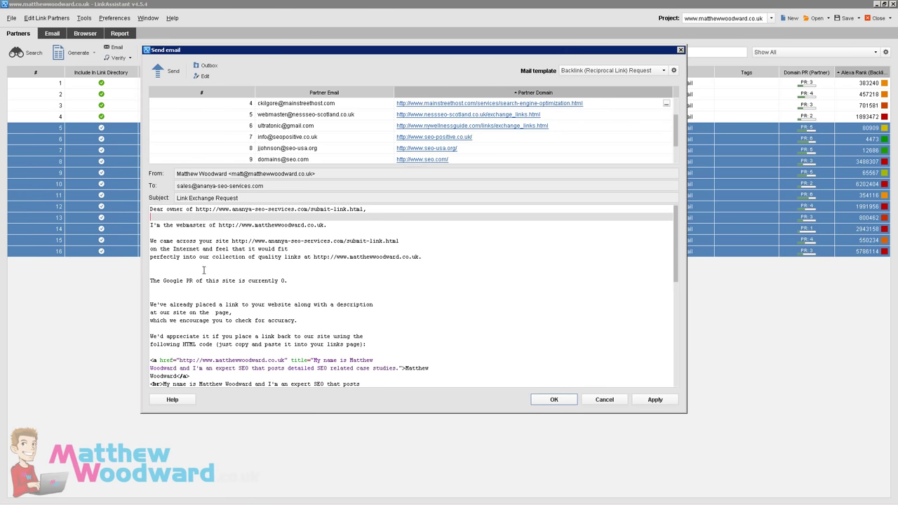
scroll(203, 270, down, 2)
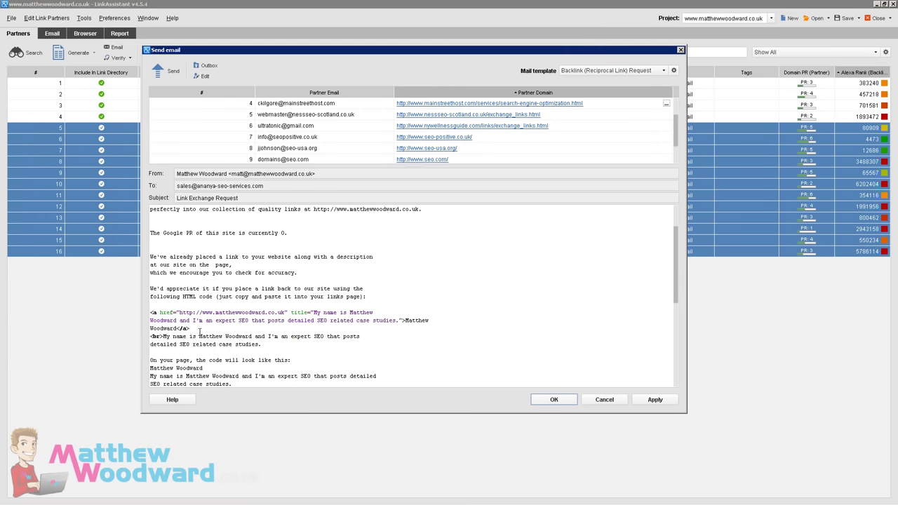
scroll(225, 327, down, 1)
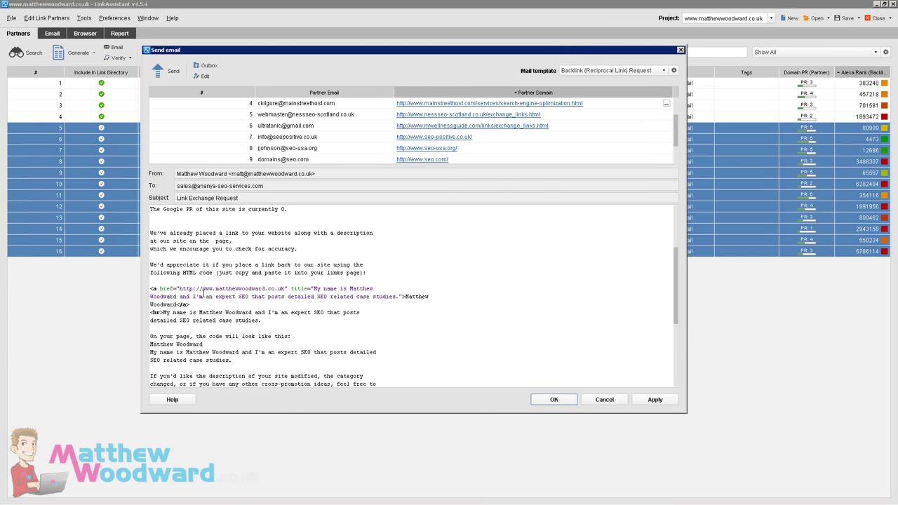
scroll(289, 324, down, 7)
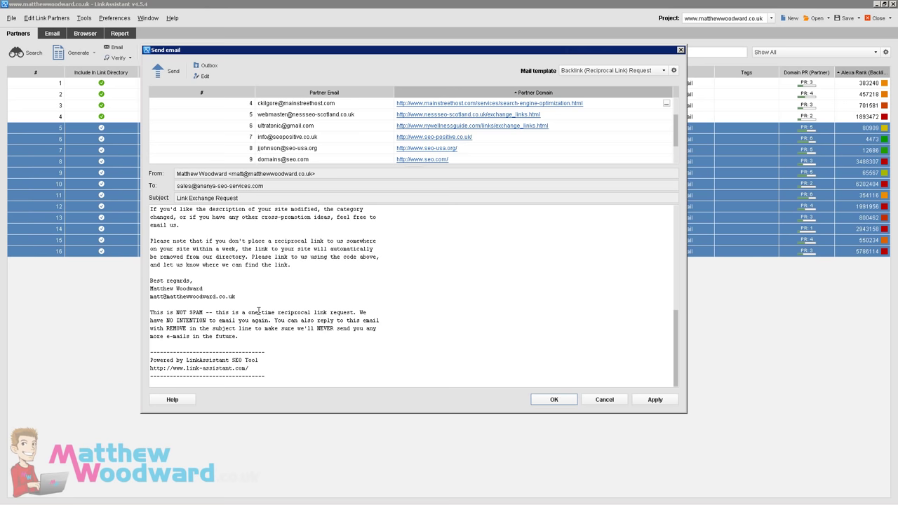
scroll(259, 311, up, 8)
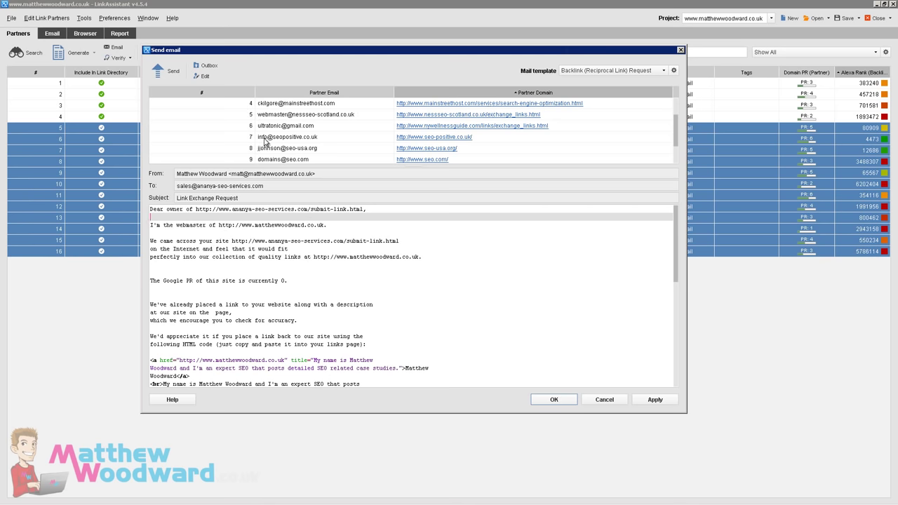
click(513, 92)
mouse_move(678, 236)
mouse_down()
mouse_move(679, 321)
mouse_move(678, 232)
mouse_up()
click(622, 209)
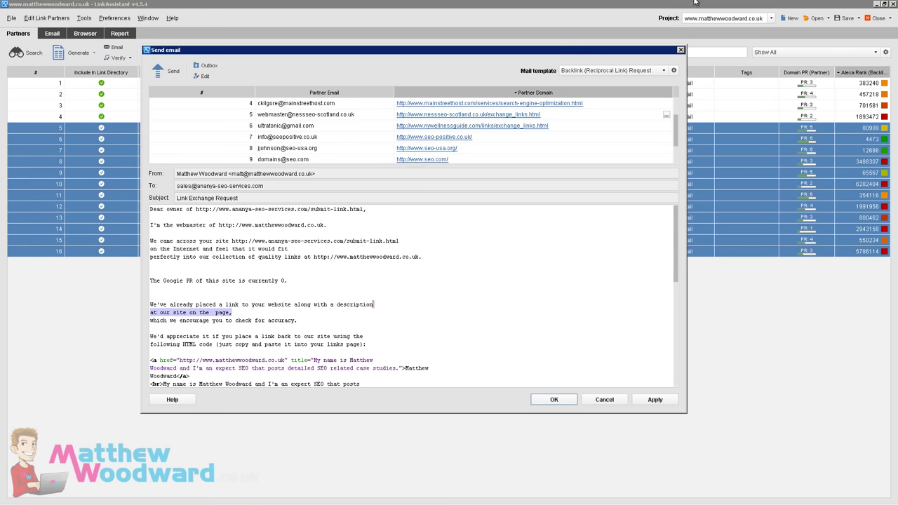
click(681, 51)
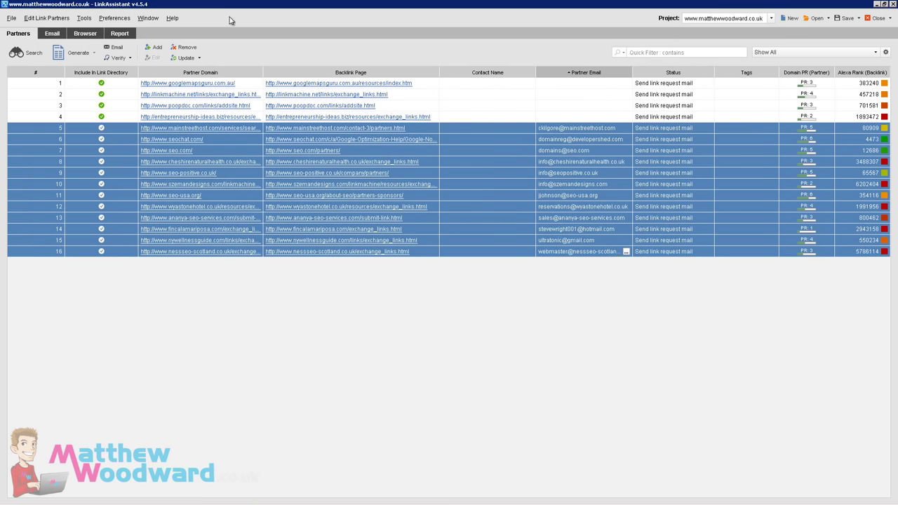
Review the Link Building Report from beginning to end, then return to the list of link partners.
click(125, 37)
click(472, 269)
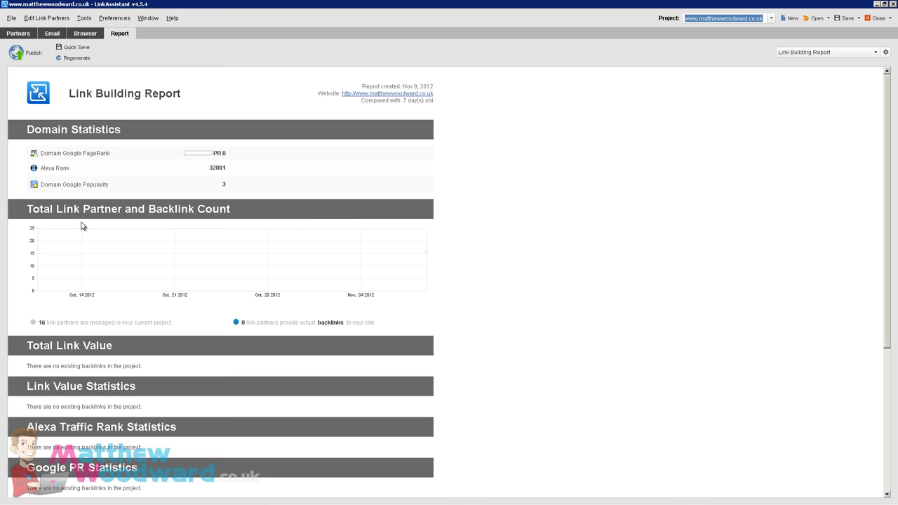
scroll(206, 360, down, 6)
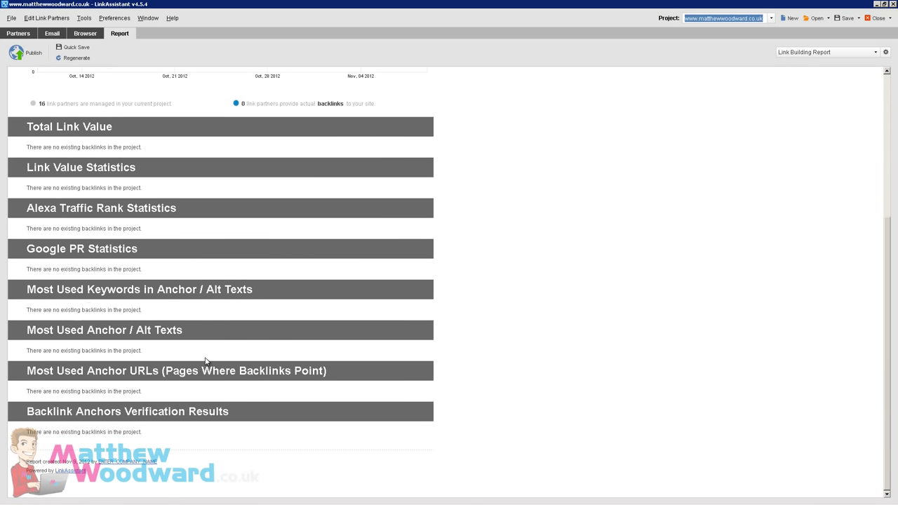
scroll(280, 379, up, 6)
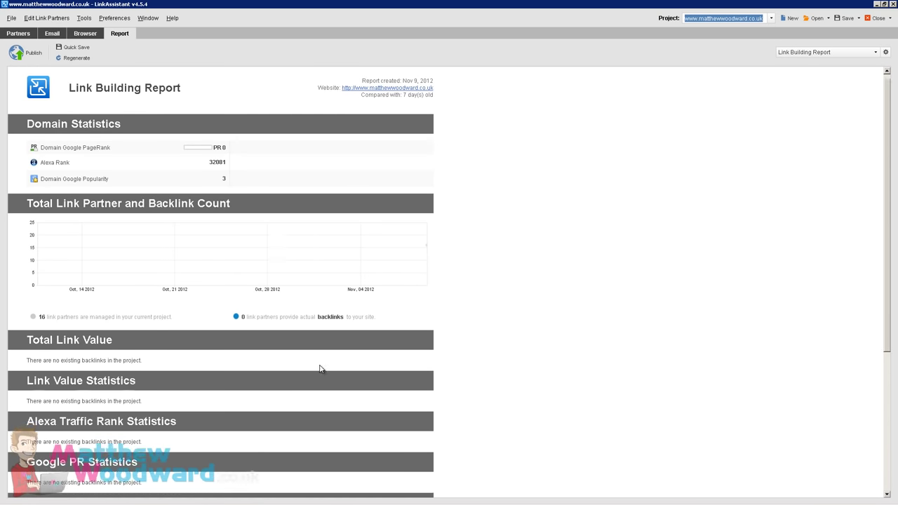
click(18, 33)
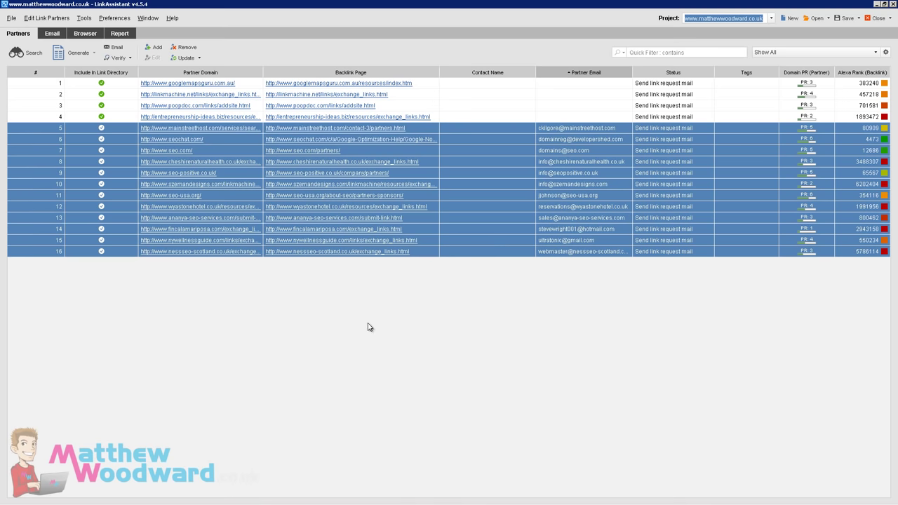
click(501, 208)
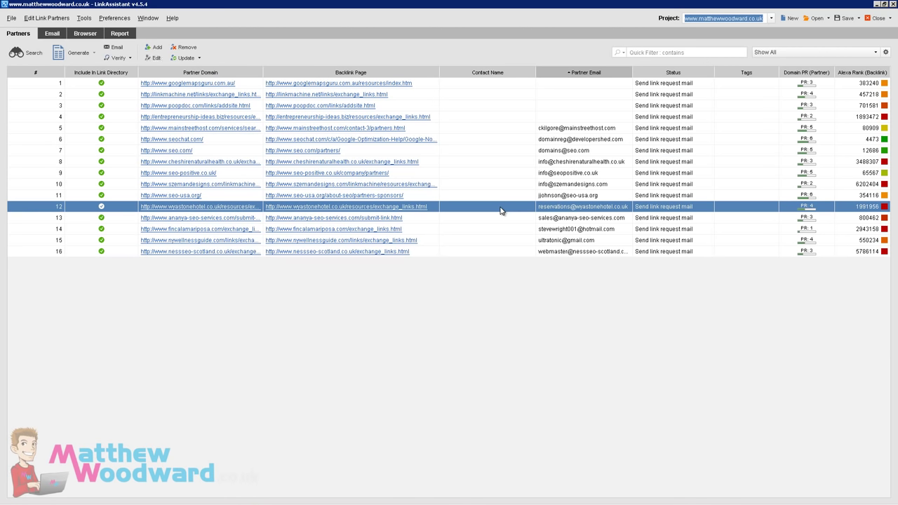
click(504, 129)
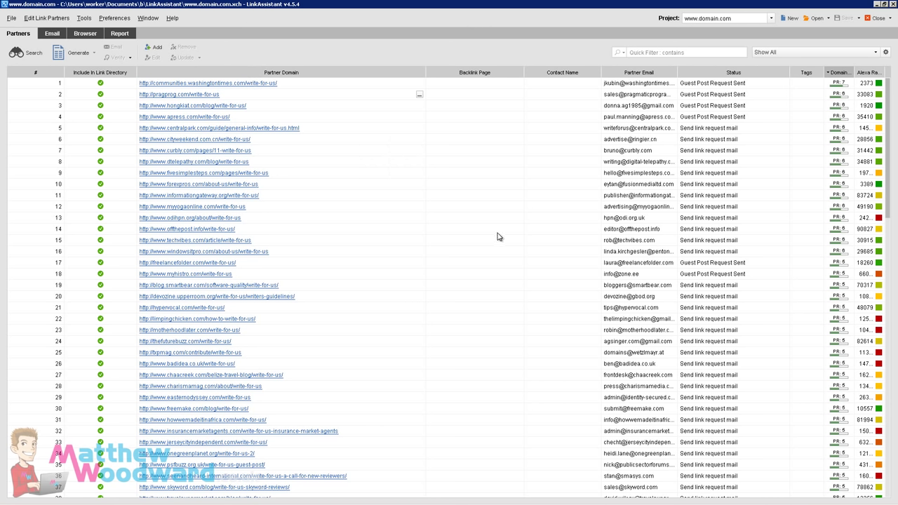
click(293, 162)
scroll(232, 303, down, 11)
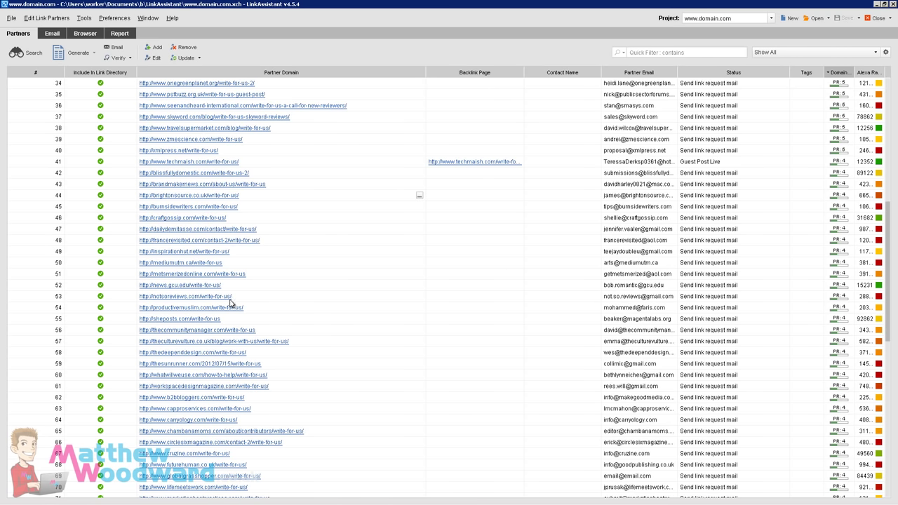
scroll(232, 305, up, 4)
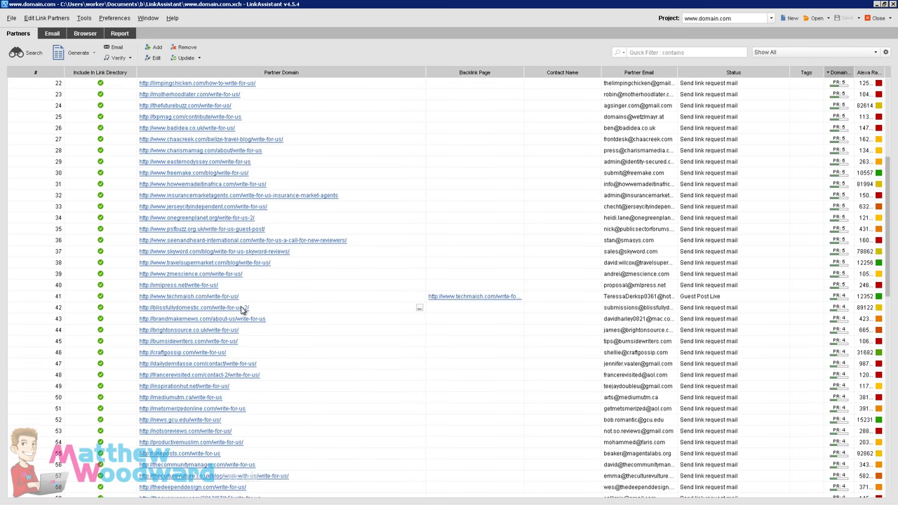
scroll(242, 310, up, 7)
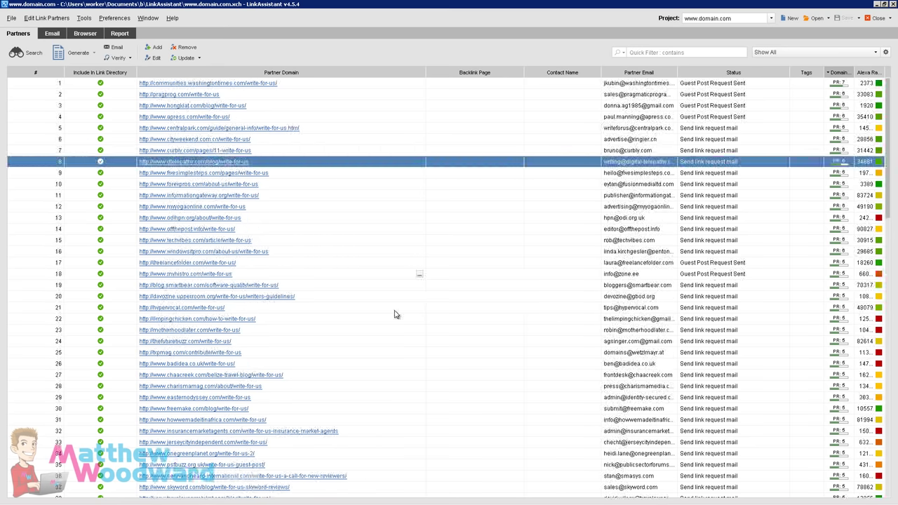
scroll(395, 315, down, 15)
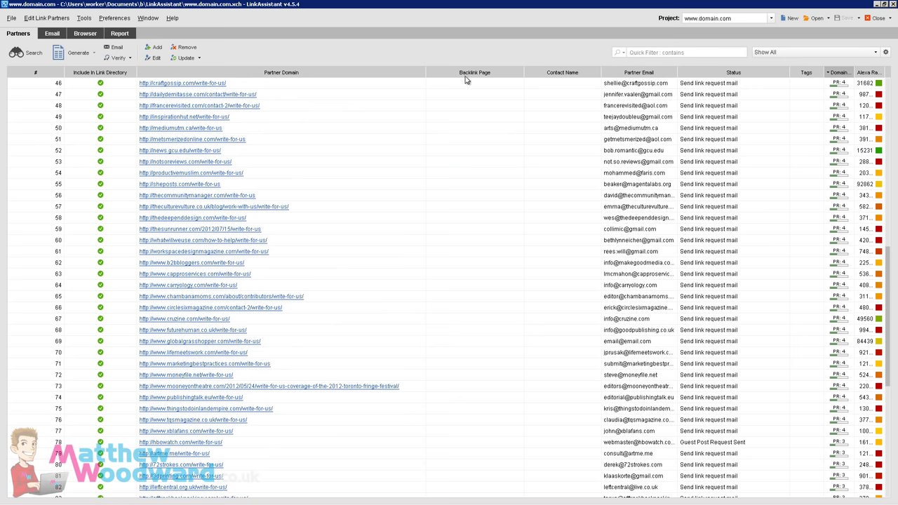
Select partners 52 to 68 in the list and start an email to them.
click(417, 153)
shift+click(365, 331)
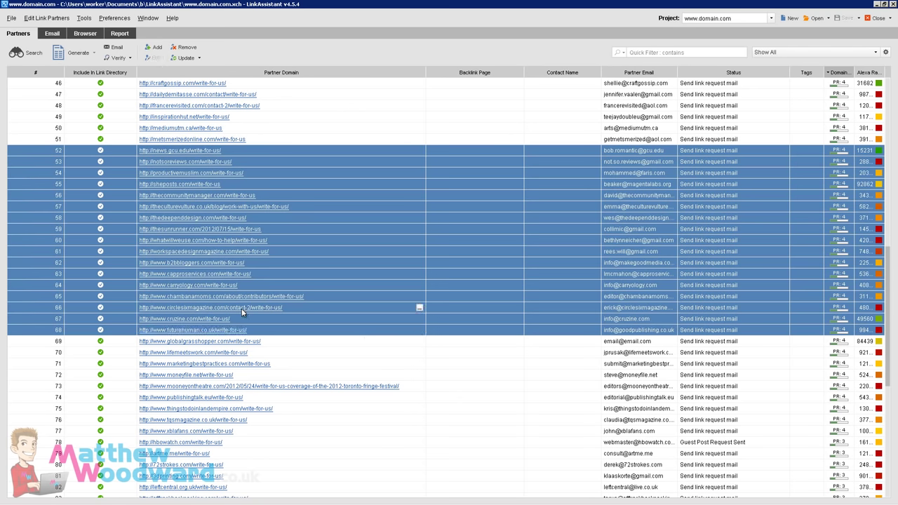
right_click(305, 221)
click(329, 308)
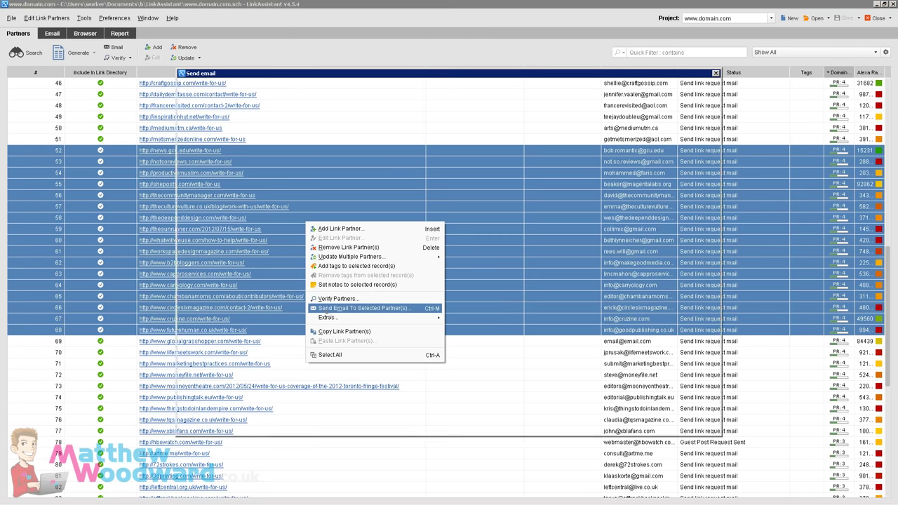
Switch the mail template to Guest Post Request, read its message body and cancel the email.
click(666, 95)
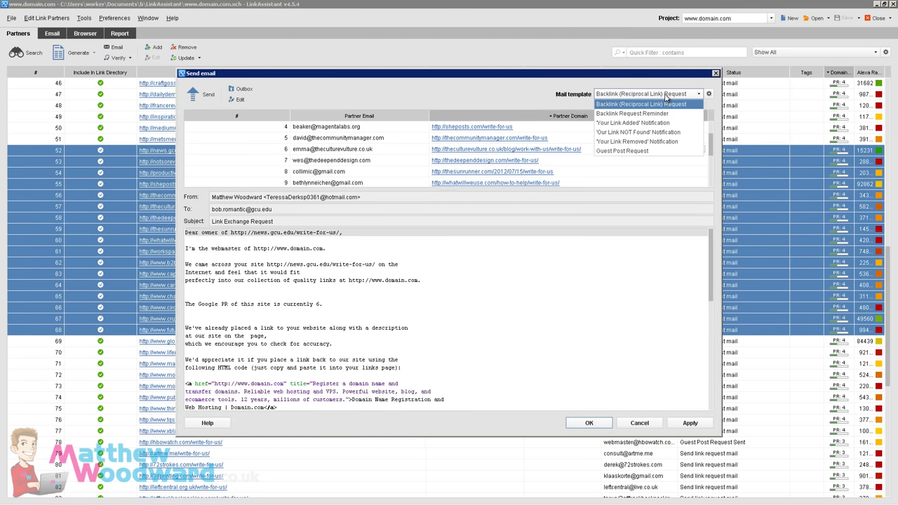
click(618, 154)
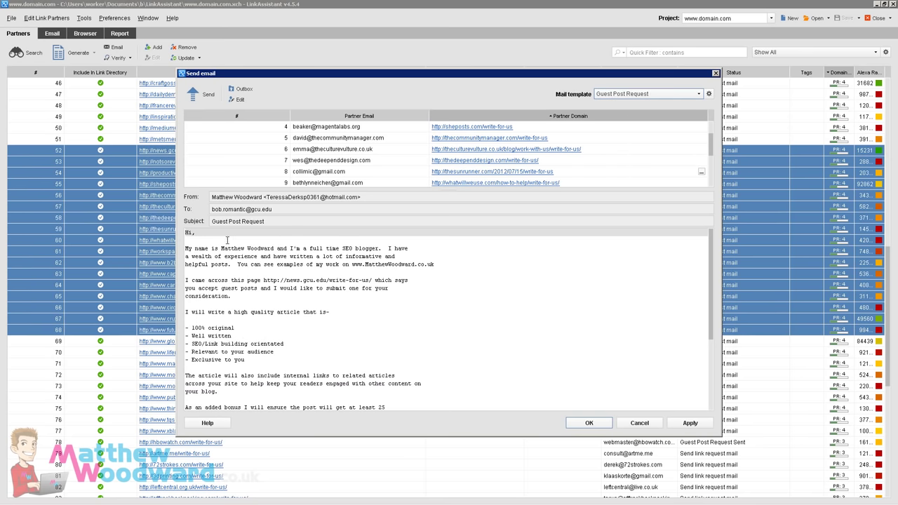
scroll(277, 303, down, 4)
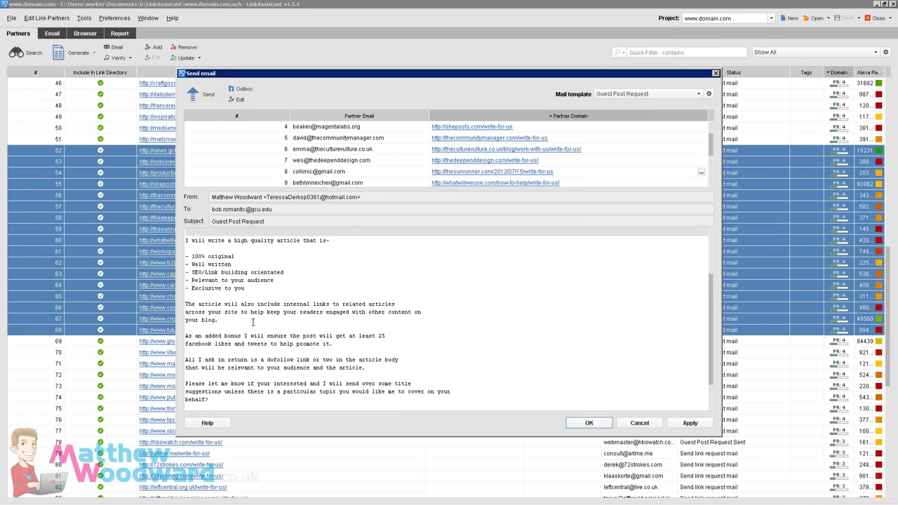
scroll(370, 379, down, 1)
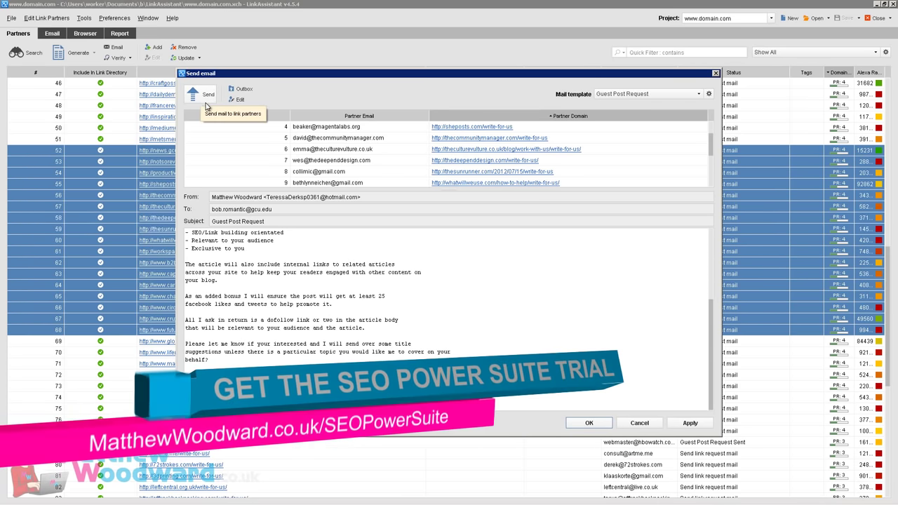
click(654, 423)
Read the Guest Post Request message in the project's email inbox and return to the link partners.
click(52, 33)
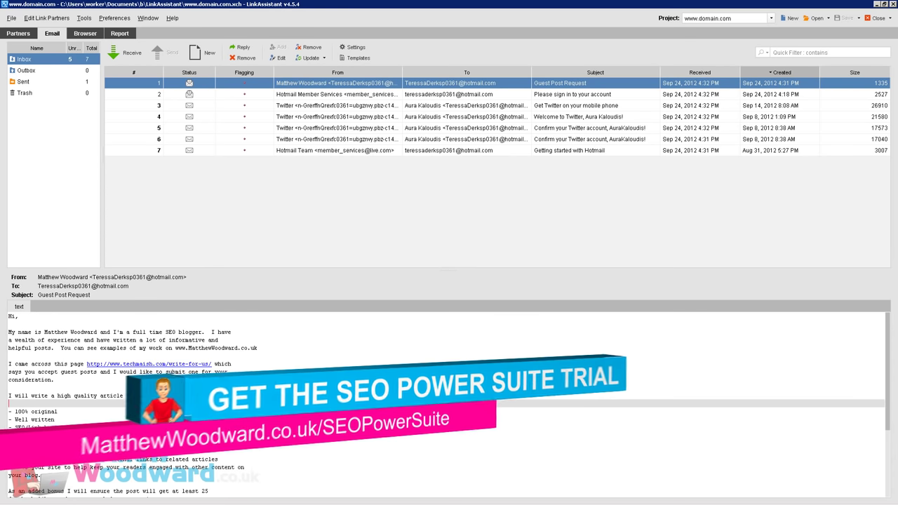
scroll(146, 354, down, 4)
scroll(146, 355, up, 4)
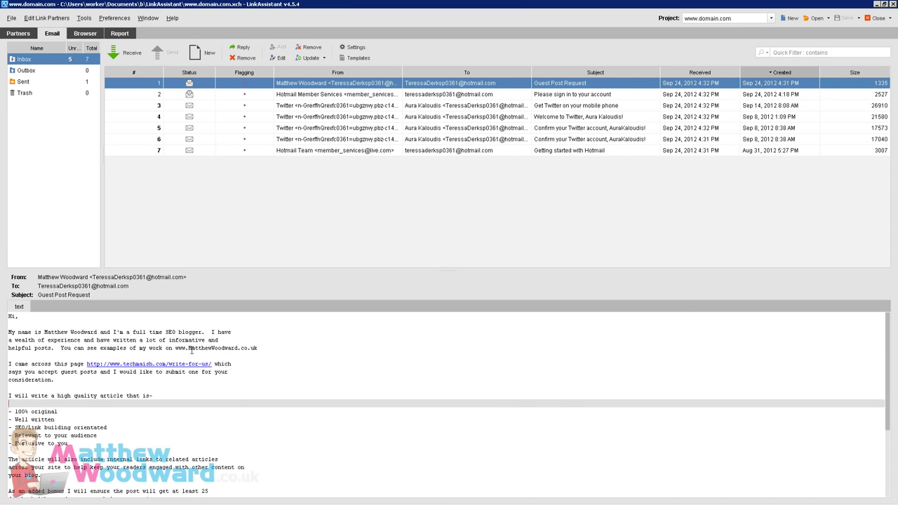
click(17, 33)
Examine the Status values of the link partners, comparing those marked Guest Post Request Sent with those marked Send link request mail.
click(727, 228)
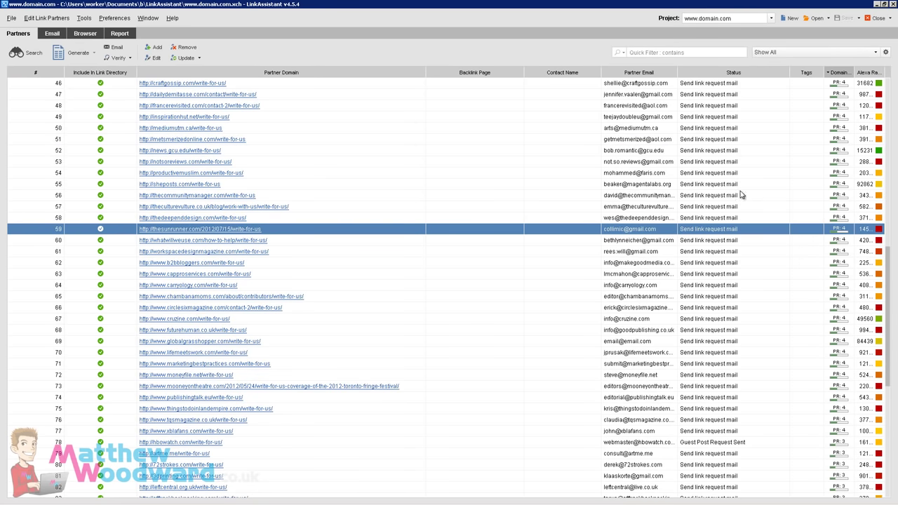
right_click(697, 230)
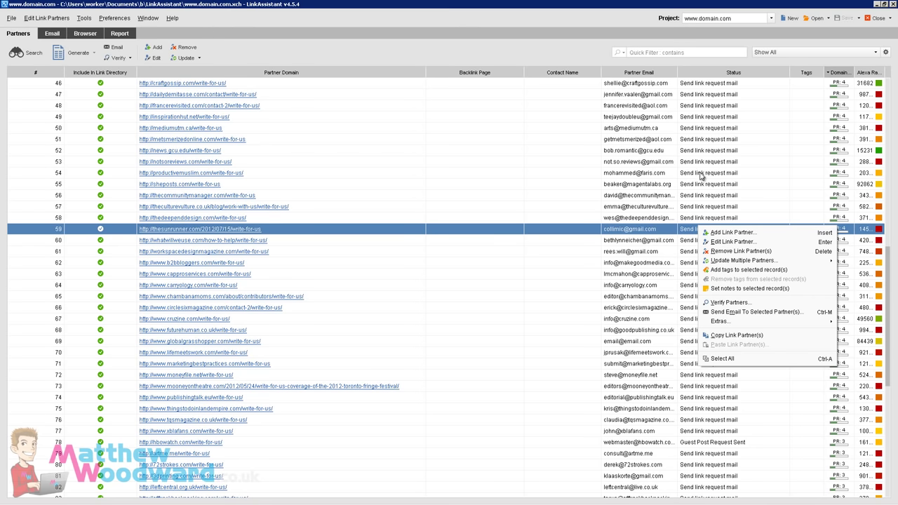
scroll(701, 171, up, 20)
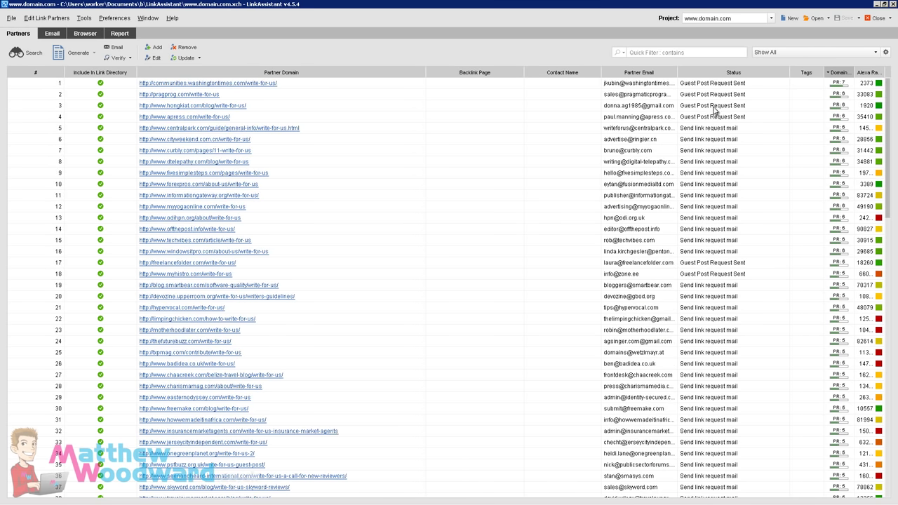
drag(712, 87, 705, 122)
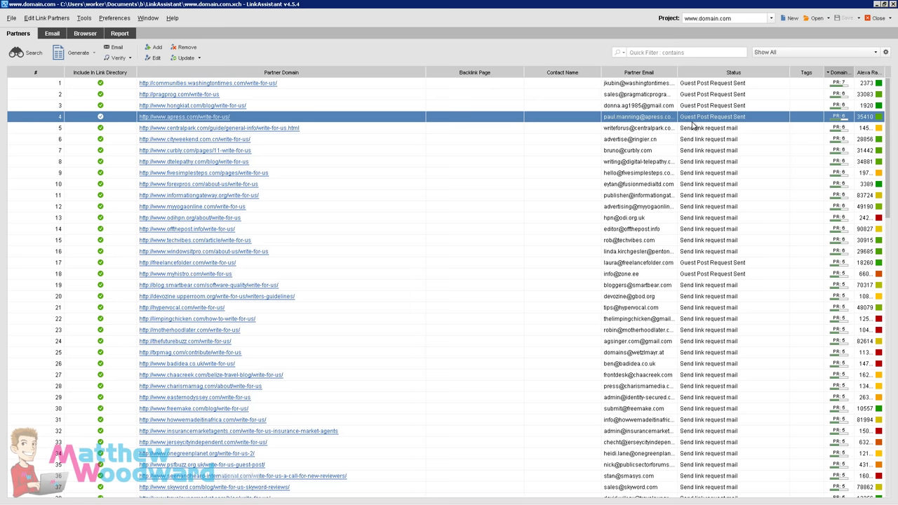
click(708, 185)
click(712, 209)
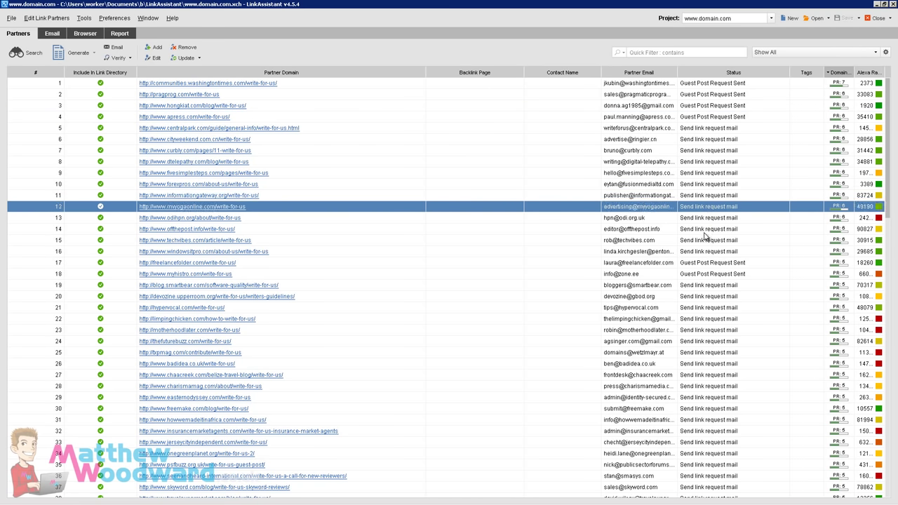
click(704, 231)
click(700, 351)
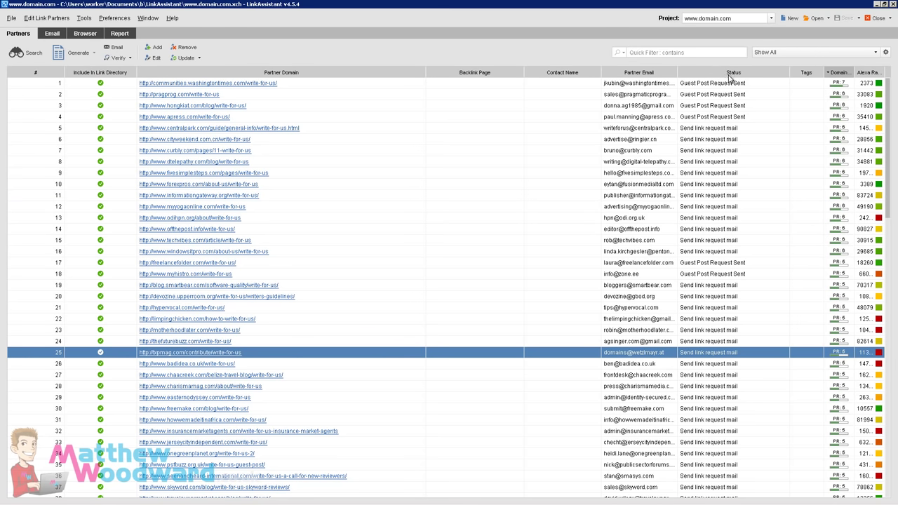
Sort the link partners by status, check the Guest Post Live entry with its backlink page, and look through the sorted list.
click(731, 73)
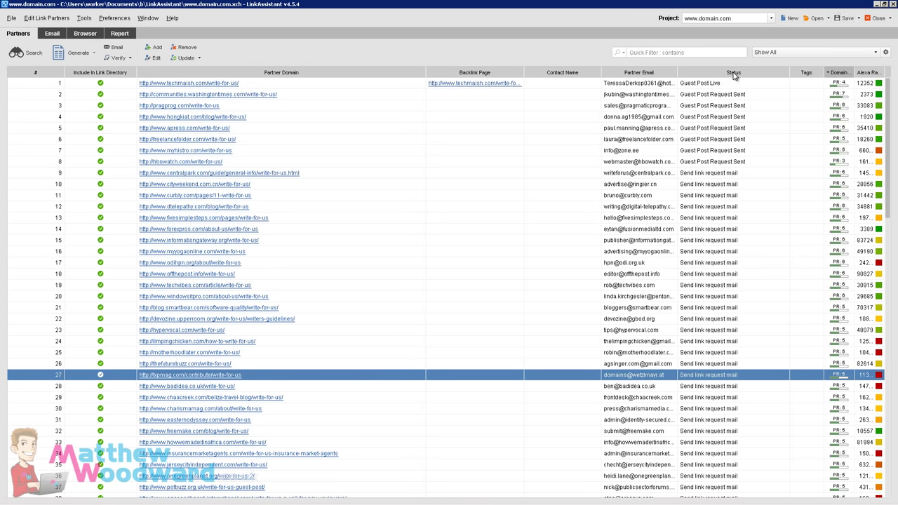
click(690, 84)
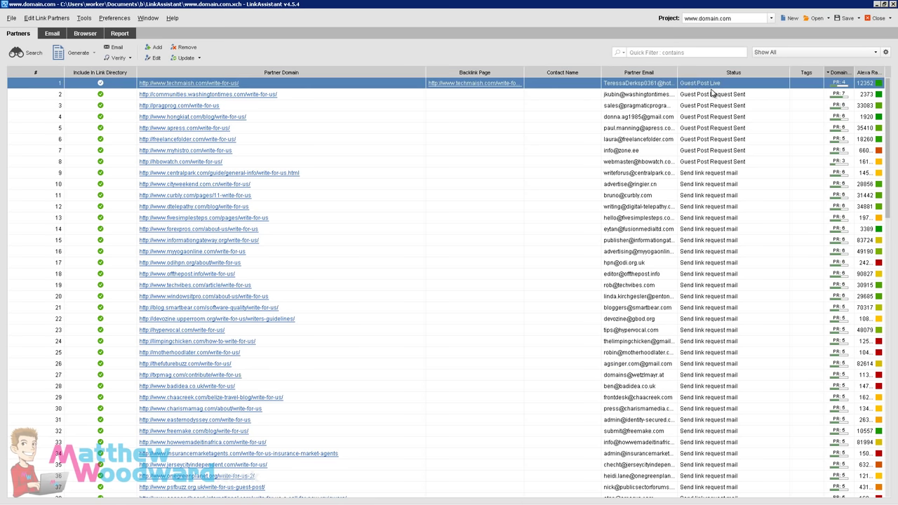
click(473, 85)
click(562, 266)
scroll(512, 341, down, 20)
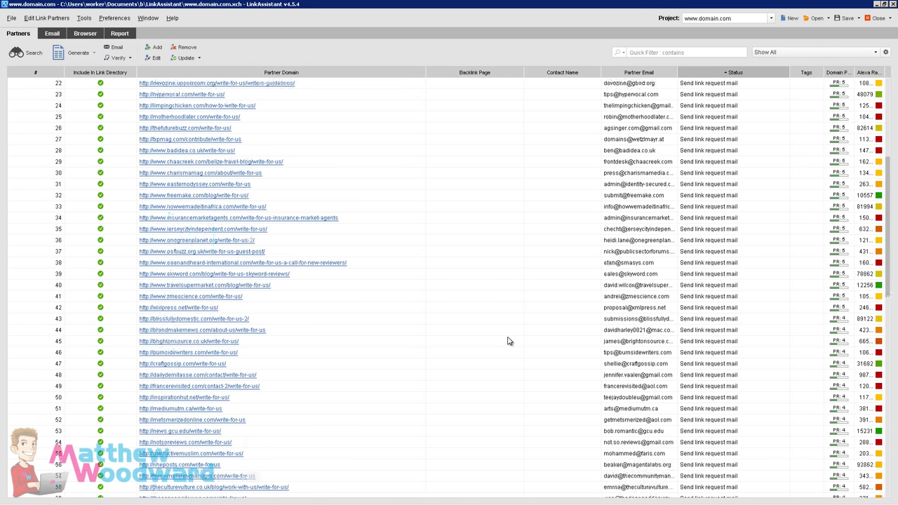
scroll(517, 350, up, 20)
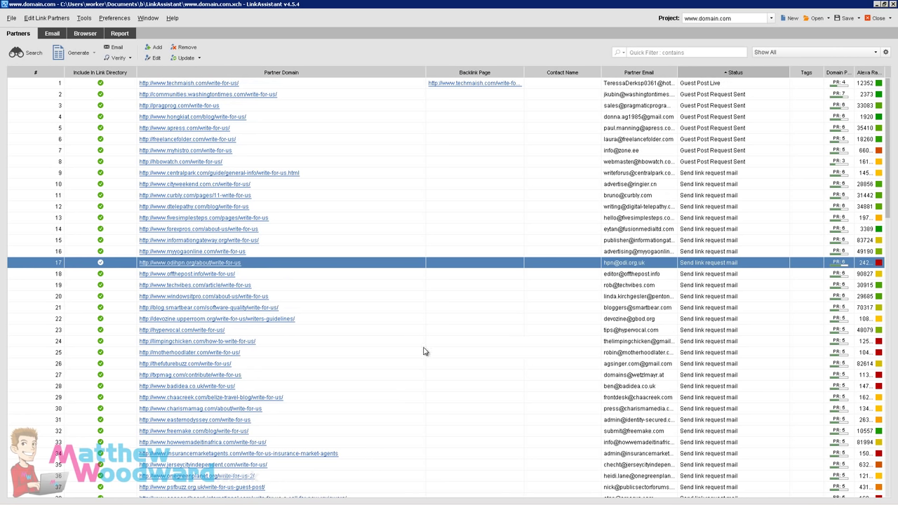
scroll(489, 370, down, 1)
scroll(489, 370, down, 17)
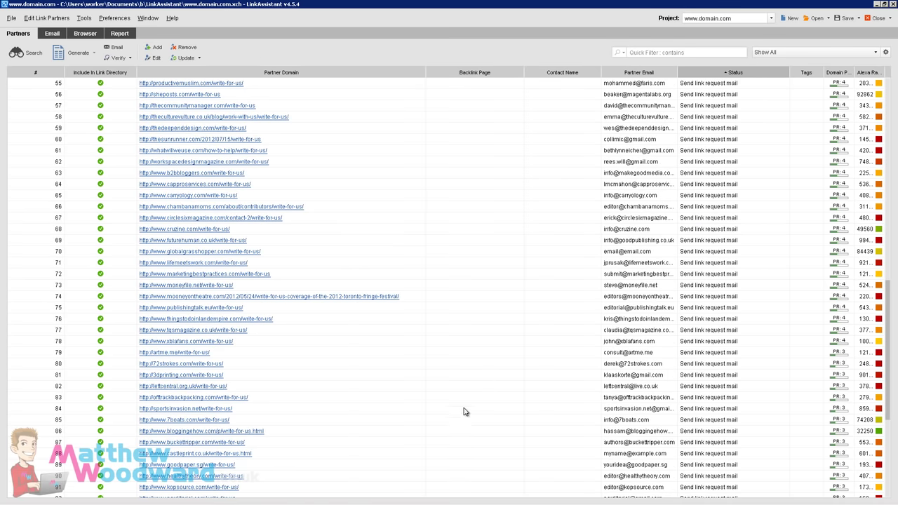